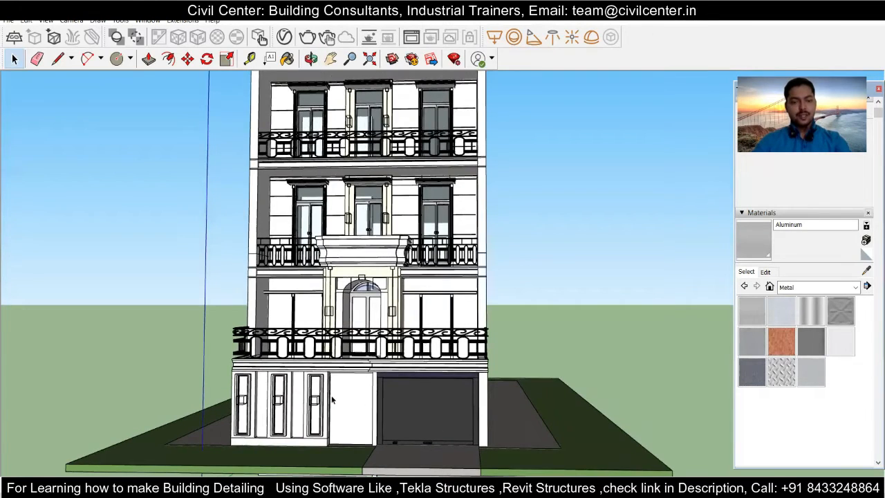
Try painting the right dormer window's white surround with the Aluminum material and undo it
{"action": "scroll", "coordinate": [370, 277], "scroll_direction": "up", "scroll_amount": 10}
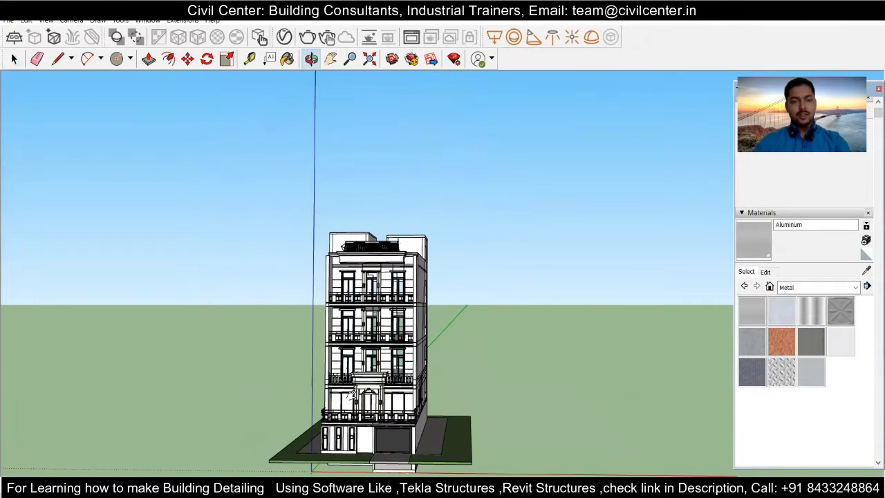
{"action": "scroll", "coordinate": [372, 307], "scroll_direction": "up", "scroll_amount": 3}
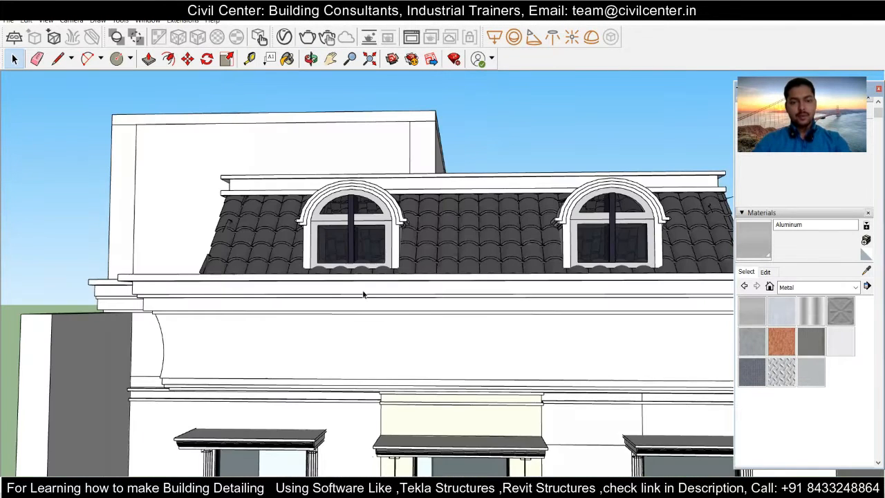
{"action": "scroll", "coordinate": [289, 205], "scroll_direction": "down", "scroll_amount": 1}
{"action": "middle_click_drag", "start_coordinate": [419, 268], "coordinate": [435, 263]}
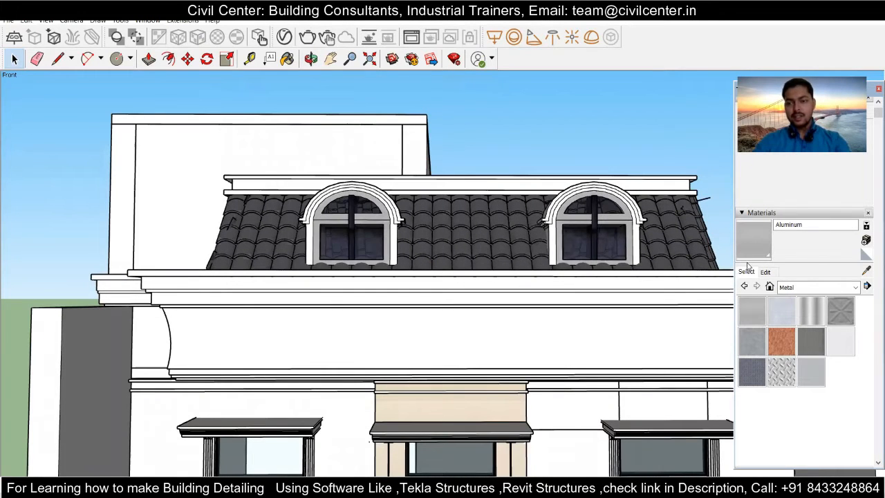
{"action": "left_click", "coordinate": [750, 247]}
{"action": "scroll", "coordinate": [563, 231], "scroll_direction": "up", "scroll_amount": 3}
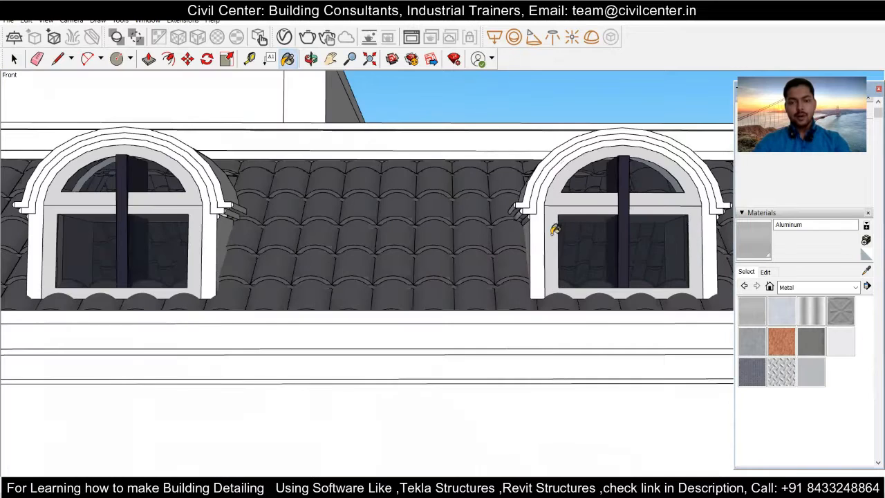
{"action": "left_click", "coordinate": [556, 230]}
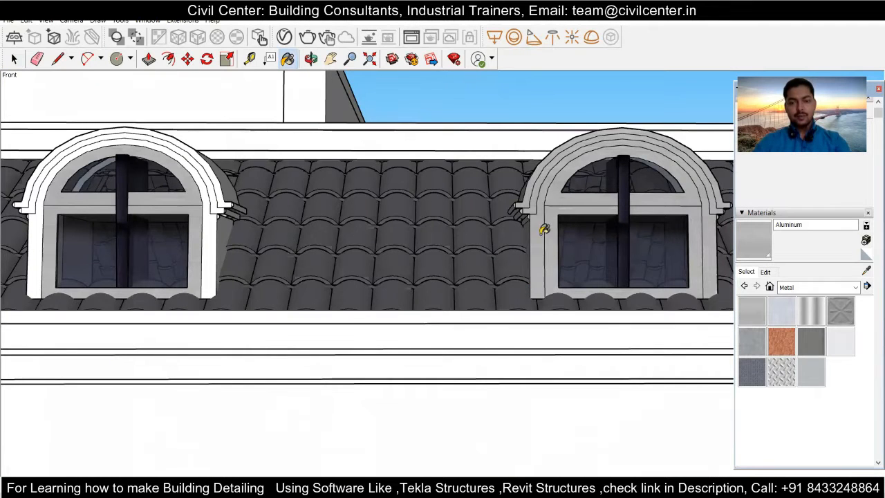
{"action": "key", "text": "ctrl+z"}
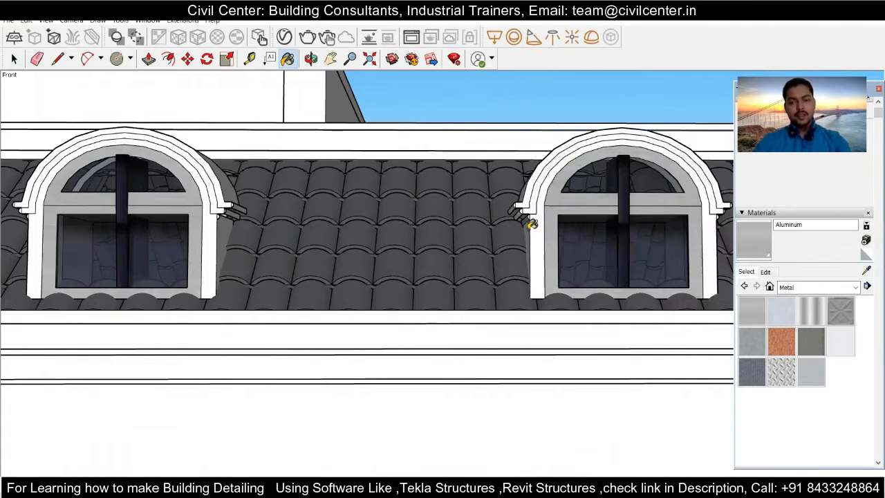
{"action": "key", "text": "space"}
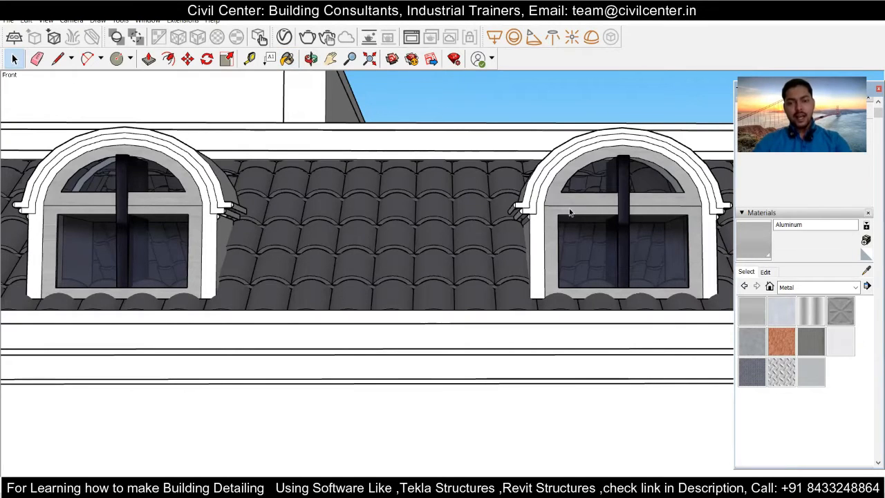
Examine the facade's top floor from the front, including the dormers, door canopies, glazed doors and wall lamps
{"action": "scroll", "coordinate": [544, 201], "scroll_direction": "down", "scroll_amount": 3}
{"action": "scroll", "coordinate": [544, 202], "scroll_direction": "down", "scroll_amount": 3}
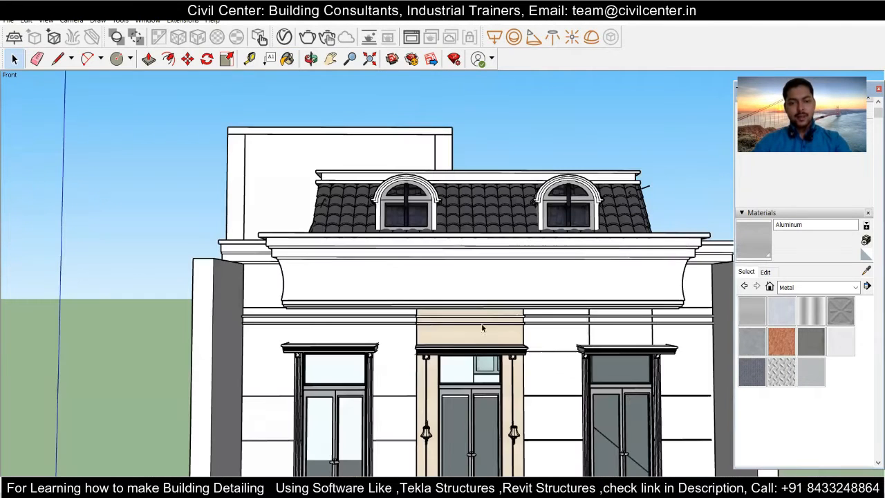
{"action": "scroll", "coordinate": [285, 427], "scroll_direction": "up", "scroll_amount": 2}
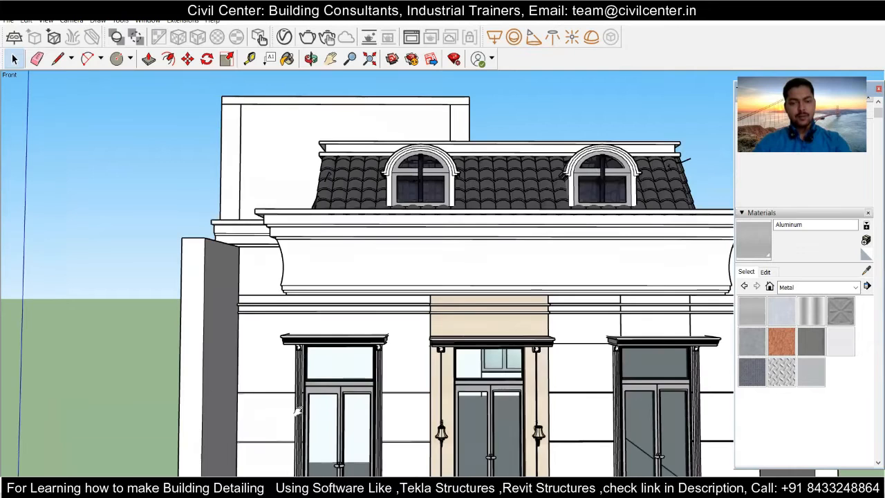
{"action": "middle_click_drag", "start_coordinate": [287, 395], "coordinate": [303, 365], "text": "shift"}
{"action": "scroll", "coordinate": [304, 365], "scroll_direction": "up", "scroll_amount": 1}
{"action": "scroll", "coordinate": [345, 277], "scroll_direction": "up", "scroll_amount": 1}
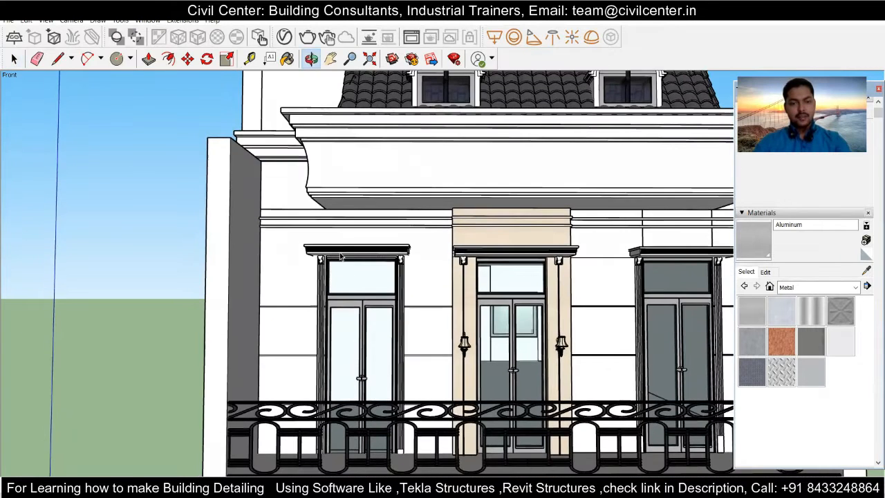
{"action": "scroll", "coordinate": [340, 253], "scroll_direction": "up", "scroll_amount": 2}
{"action": "scroll", "coordinate": [340, 254], "scroll_direction": "up", "scroll_amount": 3}
{"action": "scroll", "coordinate": [328, 242], "scroll_direction": "down", "scroll_amount": 2}
{"action": "scroll", "coordinate": [325, 250], "scroll_direction": "down", "scroll_amount": 3}
{"action": "scroll", "coordinate": [319, 251], "scroll_direction": "up", "scroll_amount": 2}
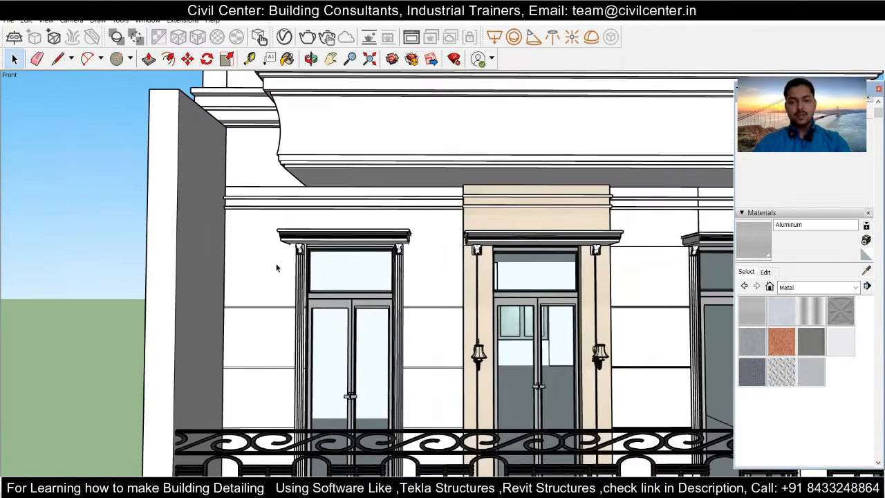
{"action": "scroll", "coordinate": [380, 308], "scroll_direction": "down", "scroll_amount": 3}
{"action": "scroll", "coordinate": [374, 329], "scroll_direction": "down", "scroll_amount": 1}
{"action": "middle_click_drag", "start_coordinate": [374, 328], "coordinate": [381, 331]}
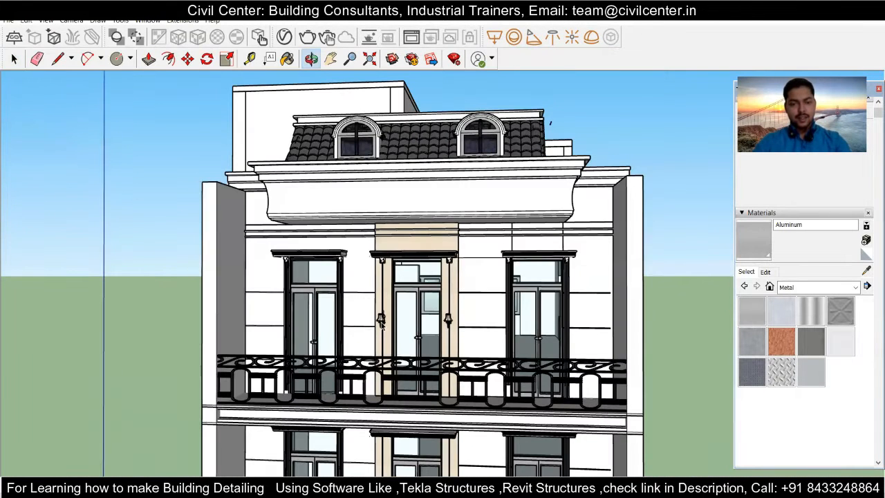
{"action": "scroll", "coordinate": [382, 303], "scroll_direction": "up", "scroll_amount": 4}
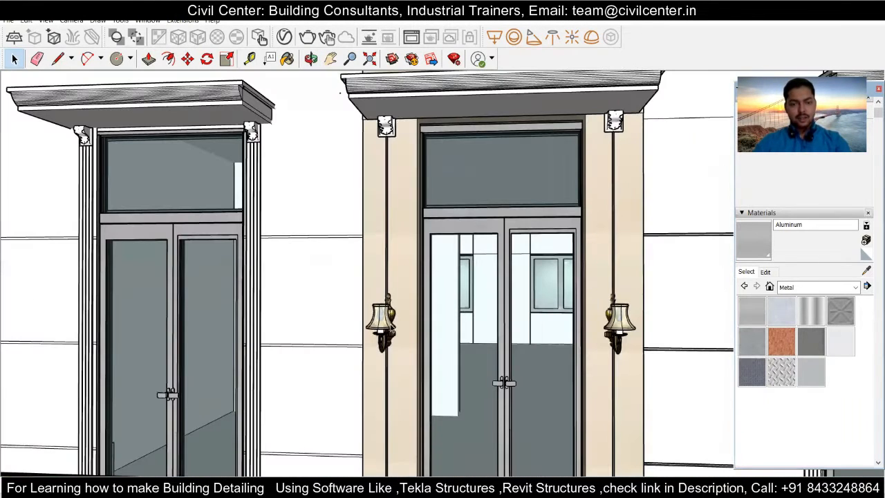
{"action": "scroll", "coordinate": [390, 322], "scroll_direction": "up", "scroll_amount": 5}
{"action": "scroll", "coordinate": [390, 323], "scroll_direction": "down", "scroll_amount": 6}
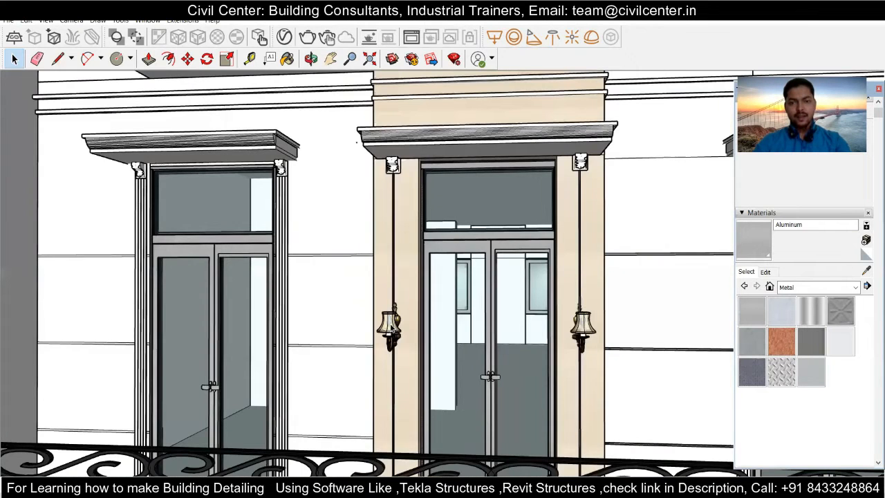
{"action": "scroll", "coordinate": [390, 322], "scroll_direction": "down", "scroll_amount": 2}
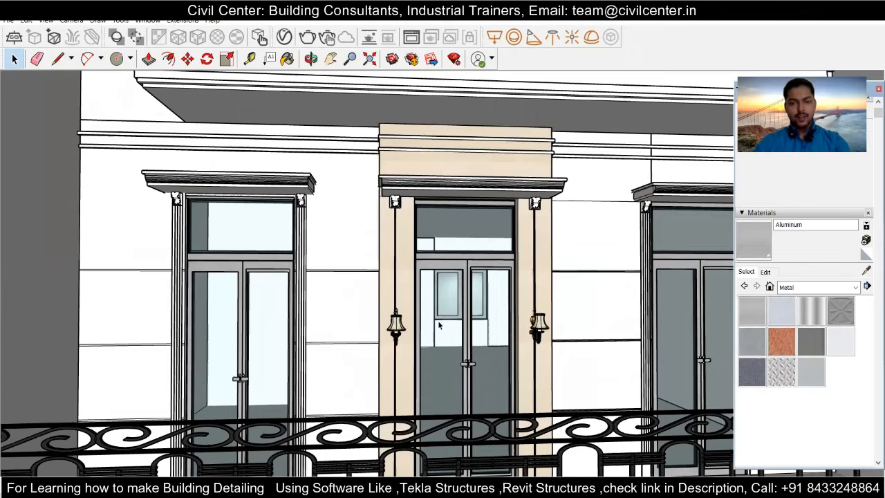
{"action": "scroll", "coordinate": [438, 325], "scroll_direction": "down", "scroll_amount": 2}
{"action": "scroll", "coordinate": [400, 342], "scroll_direction": "down", "scroll_amount": 2}
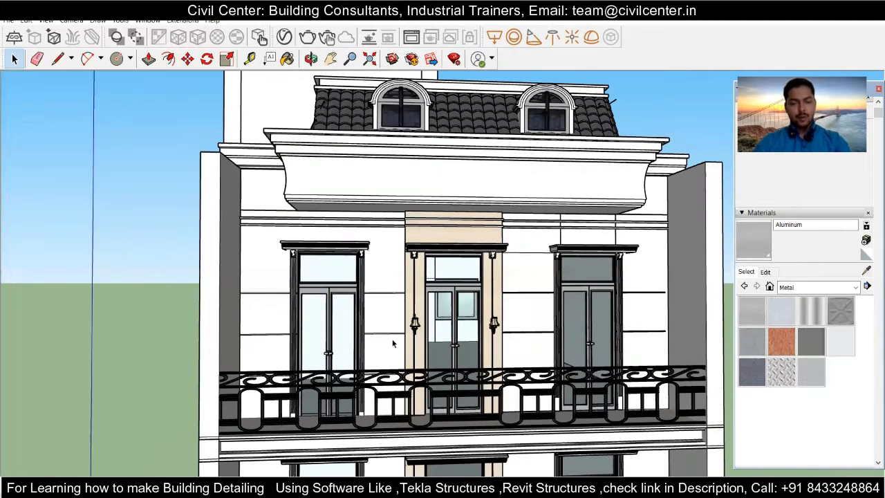
Select the top-floor balcony railing and try the Metal Steel Textured material for it
{"action": "middle_click_drag", "start_coordinate": [393, 343], "coordinate": [363, 297], "text": "shift"}
{"action": "scroll", "coordinate": [394, 344], "scroll_direction": "up", "scroll_amount": 3}
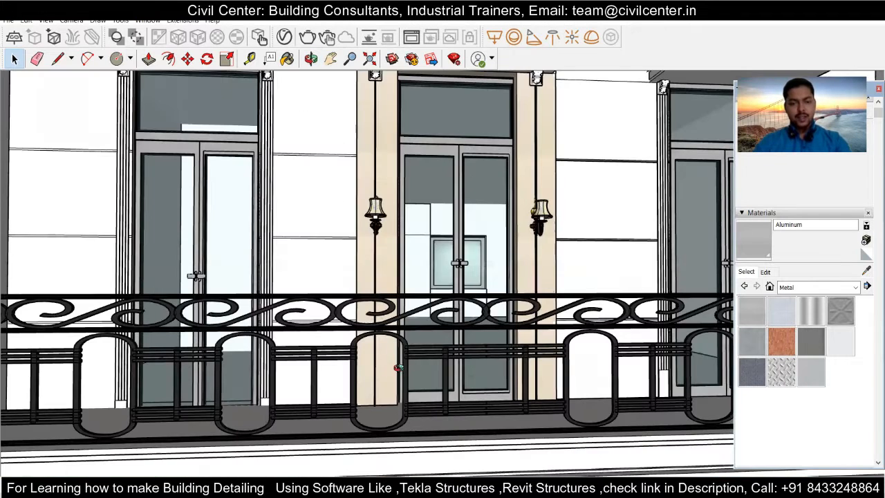
{"action": "scroll", "coordinate": [370, 375], "scroll_direction": "up", "scroll_amount": 2}
{"action": "middle_click_drag", "start_coordinate": [372, 358], "coordinate": [371, 365]}
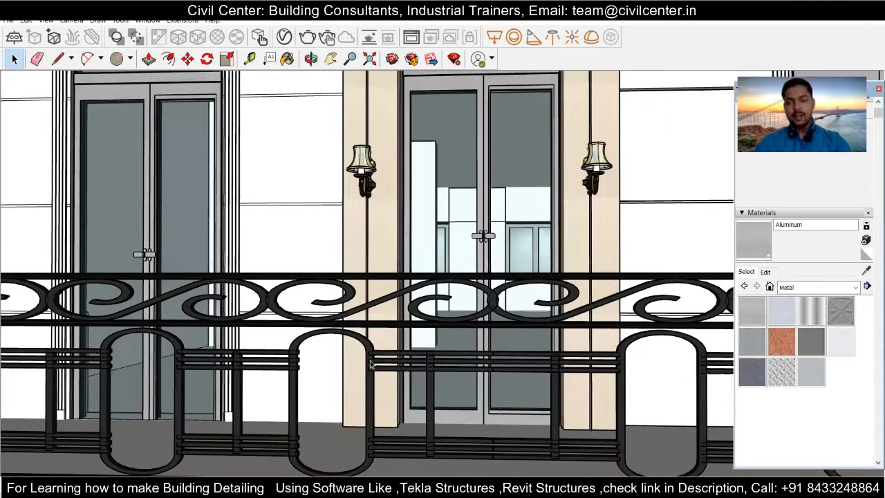
{"action": "left_click", "coordinate": [370, 364]}
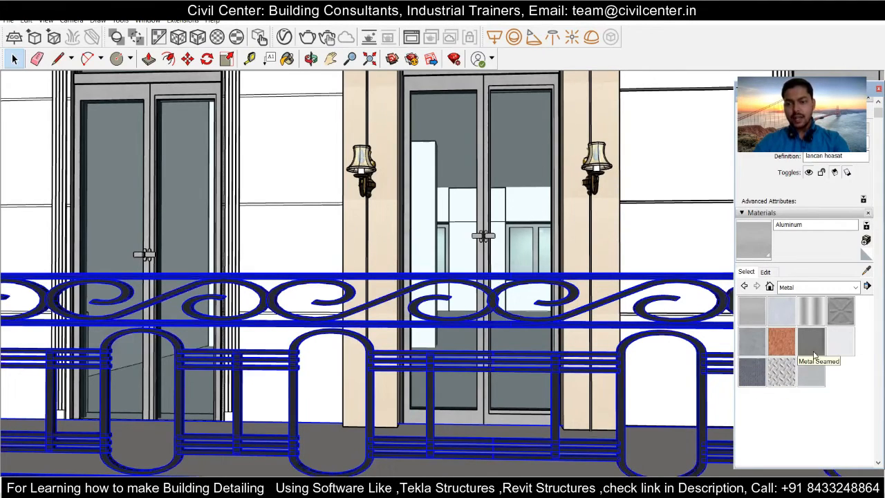
{"action": "left_click", "coordinate": [761, 373]}
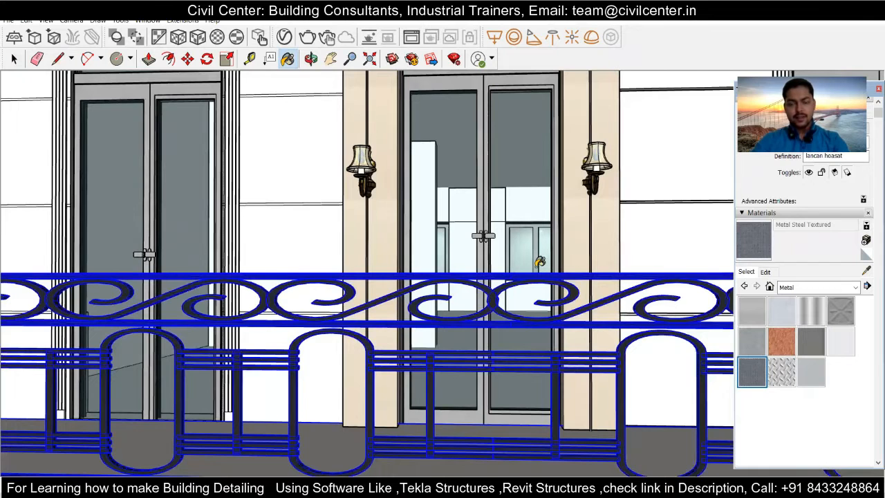
{"action": "scroll", "coordinate": [539, 273], "scroll_direction": "up", "scroll_amount": 1}
{"action": "scroll", "coordinate": [515, 313], "scroll_direction": "up", "scroll_amount": 2}
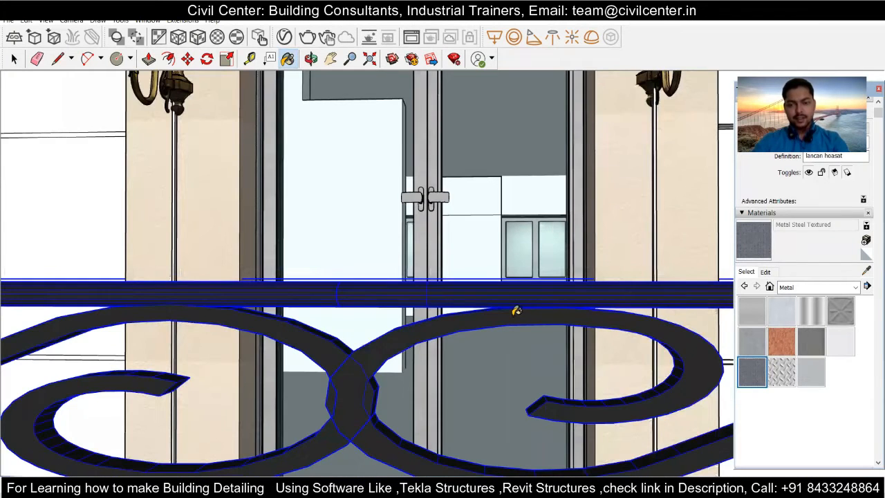
{"action": "scroll", "coordinate": [515, 312], "scroll_direction": "down", "scroll_amount": 2}
{"action": "key", "text": "space"}
{"action": "scroll", "coordinate": [648, 251], "scroll_direction": "down", "scroll_amount": 1}
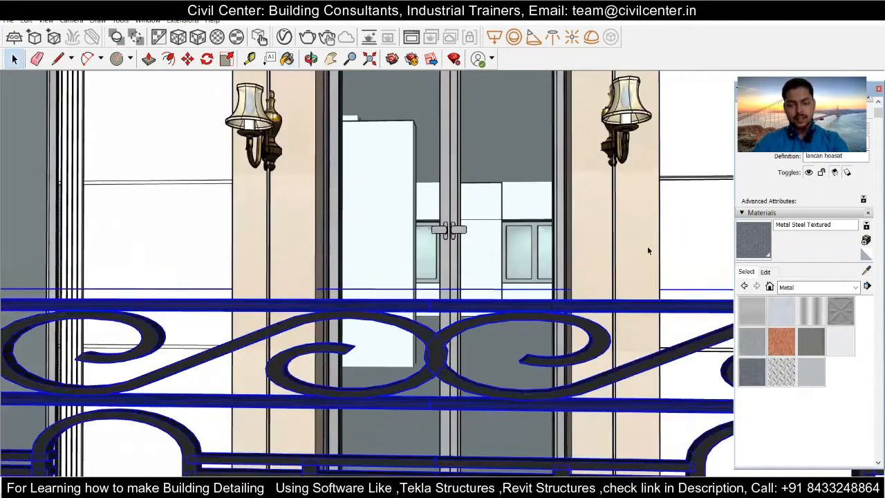
{"action": "left_click", "coordinate": [648, 251]}
Select the whole balcony railing again and try the Metal Rusted material for it
{"action": "scroll", "coordinate": [492, 322], "scroll_direction": "up", "scroll_amount": 1}
{"action": "scroll", "coordinate": [470, 345], "scroll_direction": "up", "scroll_amount": 1}
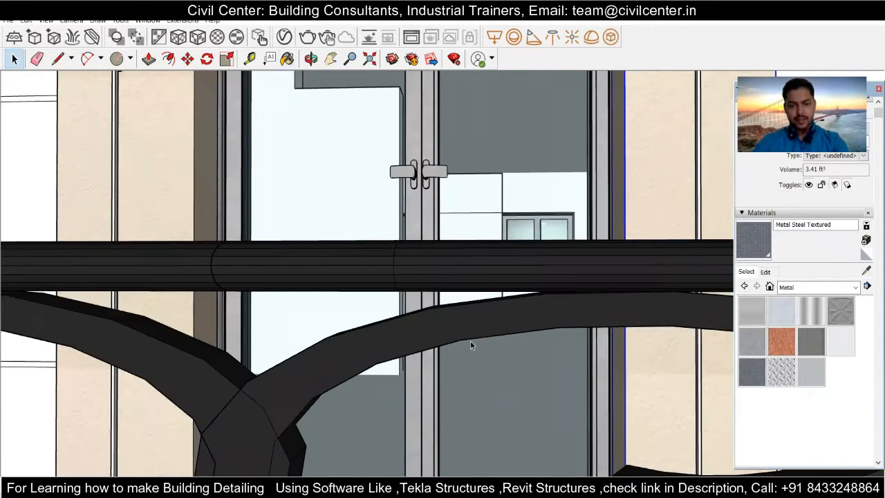
{"action": "left_click", "coordinate": [557, 320]}
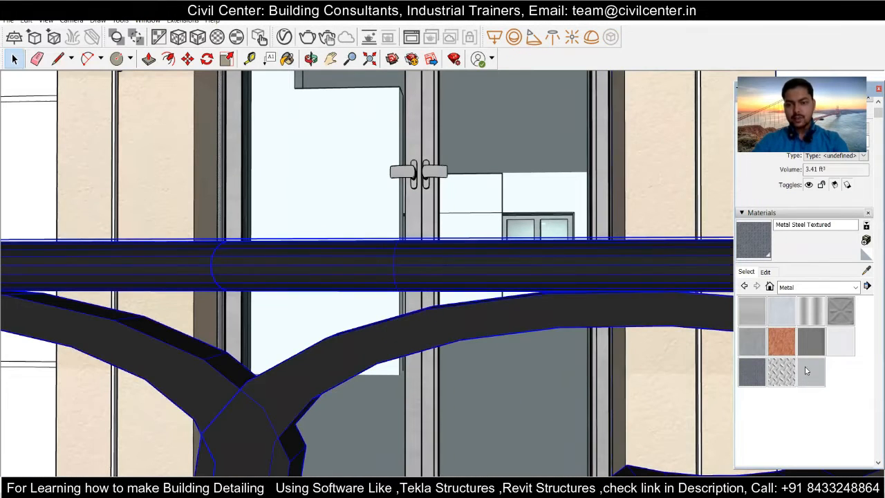
{"action": "left_click", "coordinate": [781, 341]}
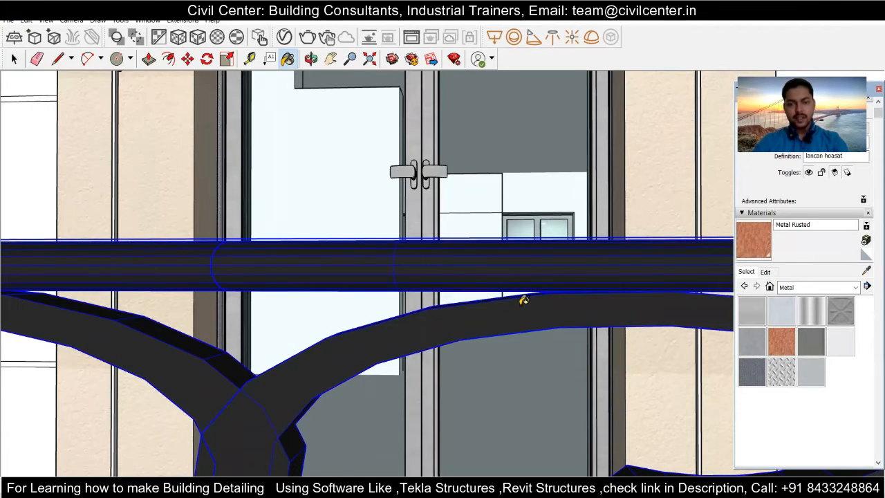
{"action": "scroll", "coordinate": [524, 300], "scroll_direction": "down", "scroll_amount": 2}
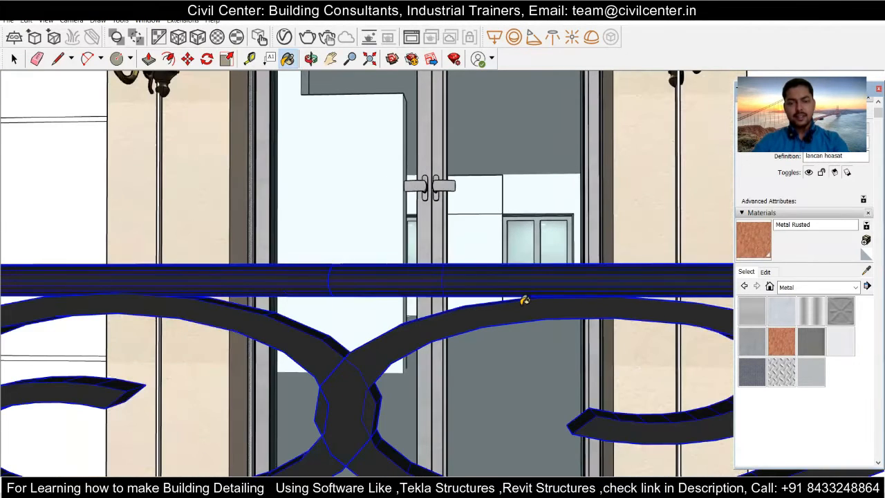
{"action": "scroll", "coordinate": [532, 306], "scroll_direction": "down", "scroll_amount": 2}
{"action": "key", "text": "space"}
Open the nested railing component down to its scrollwork and paint the scroll's front face with Metal Rusted
{"action": "double_click", "coordinate": [535, 308]}
{"action": "left_click", "coordinate": [534, 308]}
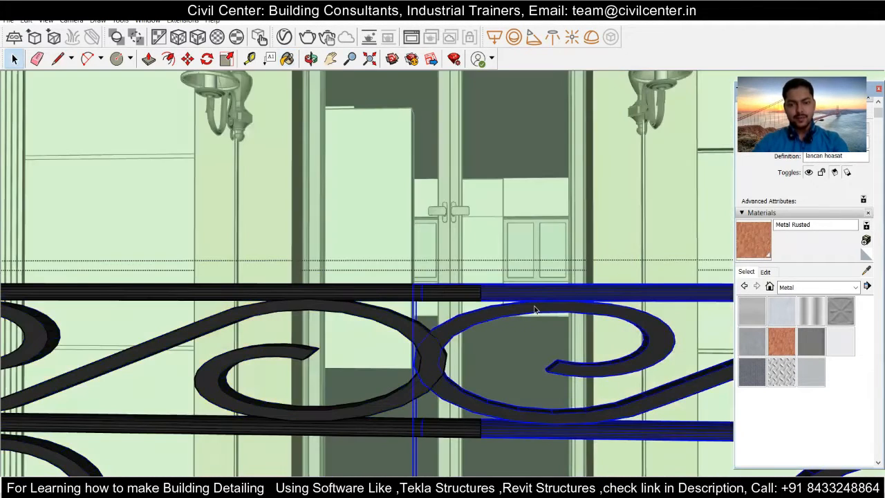
{"action": "left_click", "coordinate": [769, 349]}
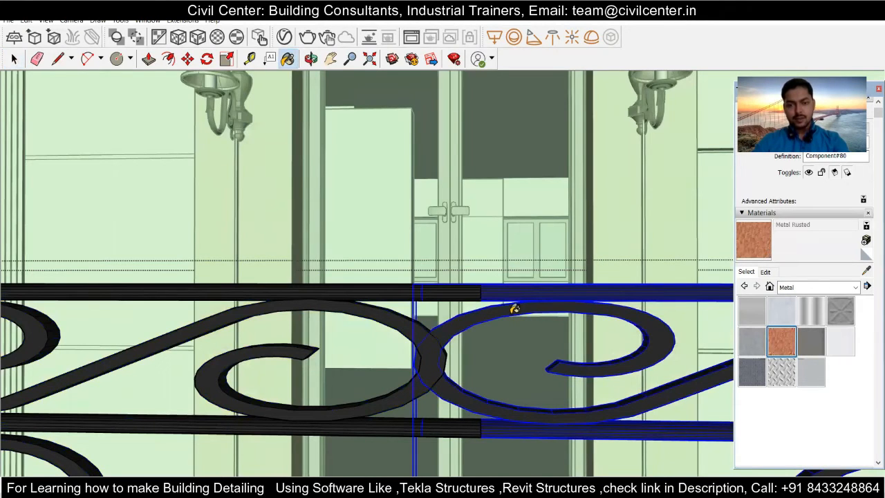
{"action": "key", "text": "space"}
{"action": "triple_click", "coordinate": [499, 315]}
{"action": "scroll", "coordinate": [499, 316], "scroll_direction": "up", "scroll_amount": 2}
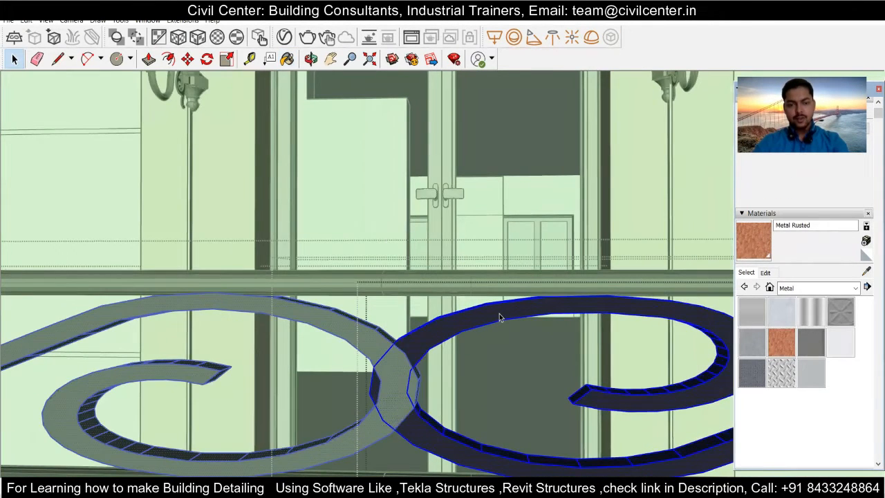
{"action": "left_click", "coordinate": [781, 349]}
{"action": "left_click", "coordinate": [475, 312]}
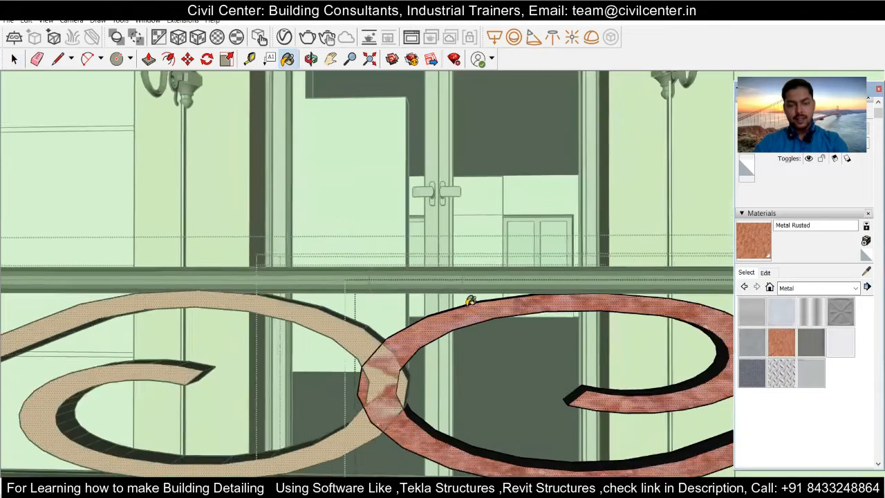
Deselect the painted scroll and open the horizontal rail directly below the scrollwork for editing
{"action": "scroll", "coordinate": [470, 300], "scroll_direction": "down", "scroll_amount": 1}
{"action": "scroll", "coordinate": [470, 301], "scroll_direction": "down", "scroll_amount": 3}
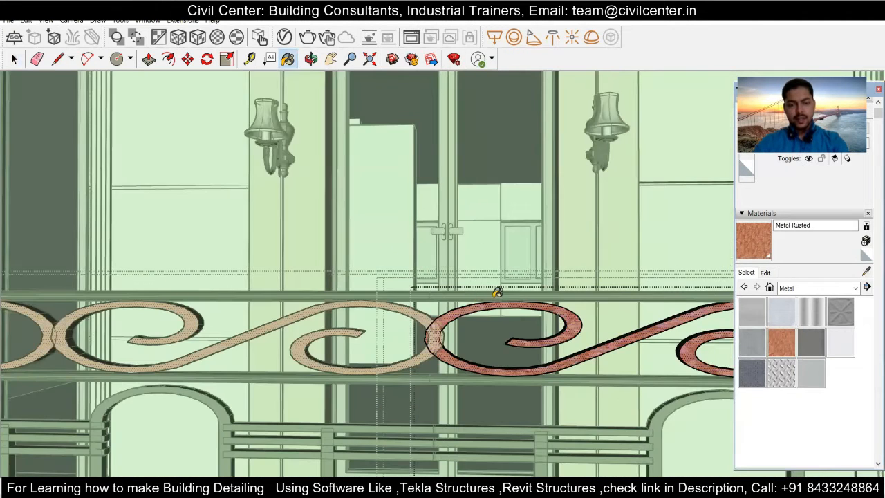
{"action": "scroll", "coordinate": [497, 330], "scroll_direction": "up", "scroll_amount": 1}
{"action": "scroll", "coordinate": [499, 371], "scroll_direction": "up", "scroll_amount": 2}
{"action": "scroll", "coordinate": [498, 349], "scroll_direction": "up", "scroll_amount": 2}
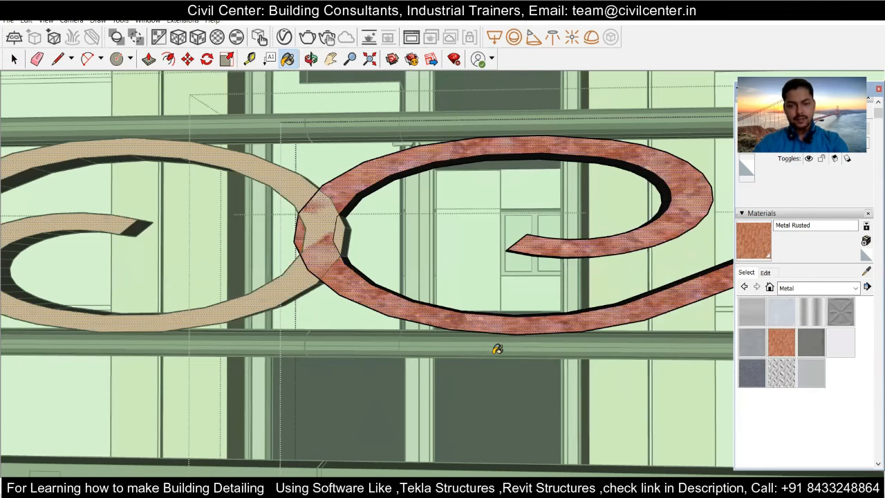
{"action": "scroll", "coordinate": [486, 311], "scroll_direction": "down", "scroll_amount": 3}
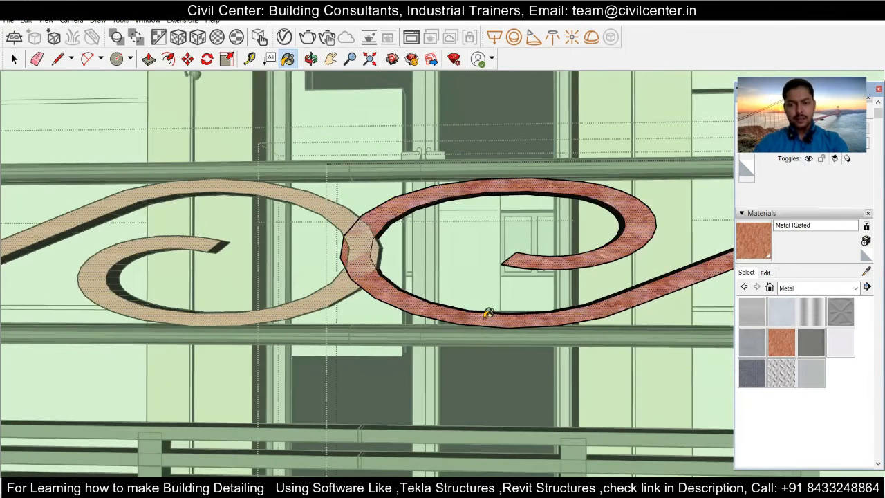
{"action": "key", "text": "space"}
{"action": "scroll", "coordinate": [478, 336], "scroll_direction": "down", "scroll_amount": 1}
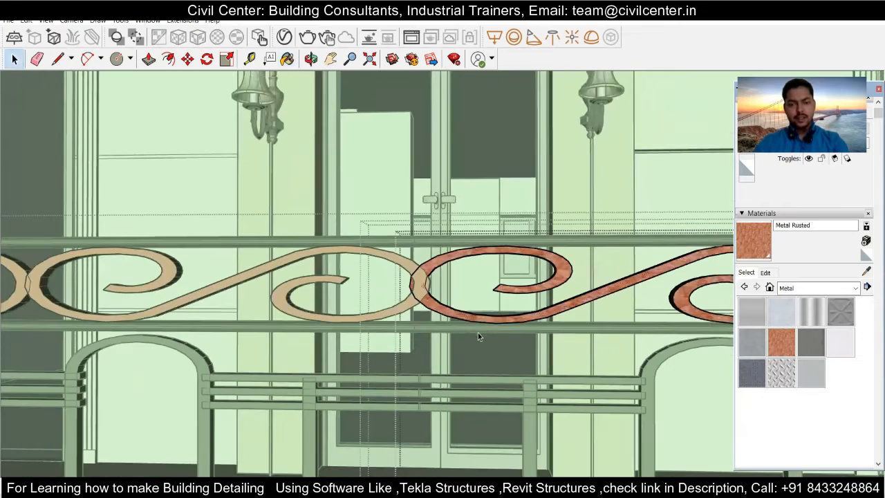
{"action": "double_click", "coordinate": [483, 334]}
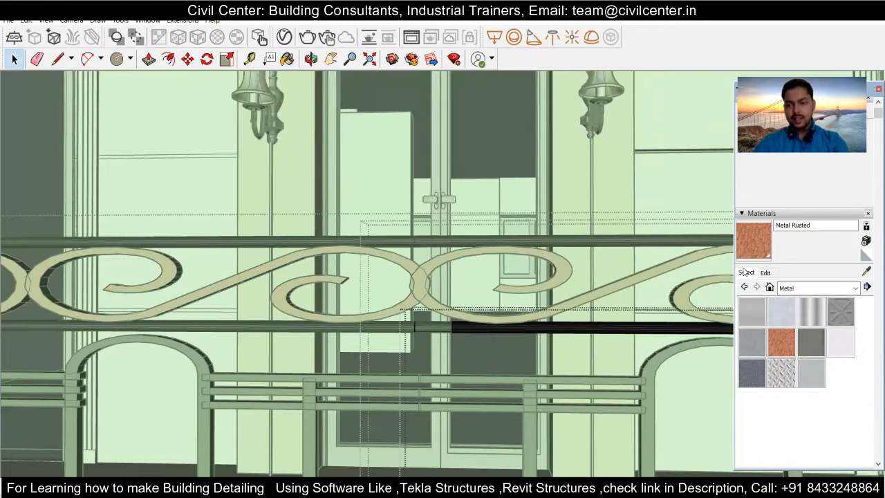
Paint one front facet of the rail below the scrollwork with Metal Rusted
{"action": "key", "text": "b"}
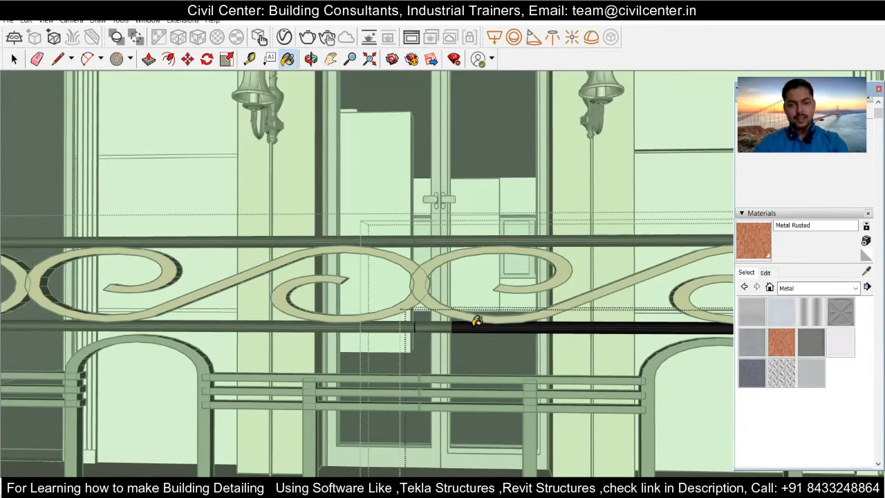
{"action": "scroll", "coordinate": [477, 321], "scroll_direction": "up", "scroll_amount": 3}
{"action": "left_click", "coordinate": [468, 318]}
{"action": "scroll", "coordinate": [474, 328], "scroll_direction": "up", "scroll_amount": 5}
{"action": "scroll", "coordinate": [481, 306], "scroll_direction": "down", "scroll_amount": 4}
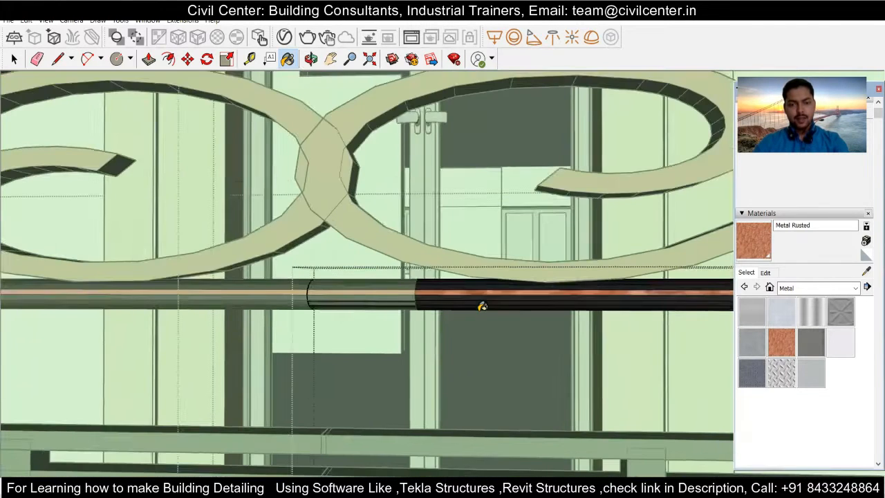
{"action": "scroll", "coordinate": [482, 307], "scroll_direction": "down", "scroll_amount": 1}
Apply Metal Rusted to the neighbouring front facets of the rail below the scrollwork
{"action": "key", "text": "space"}
{"action": "left_click", "coordinate": [490, 304]}
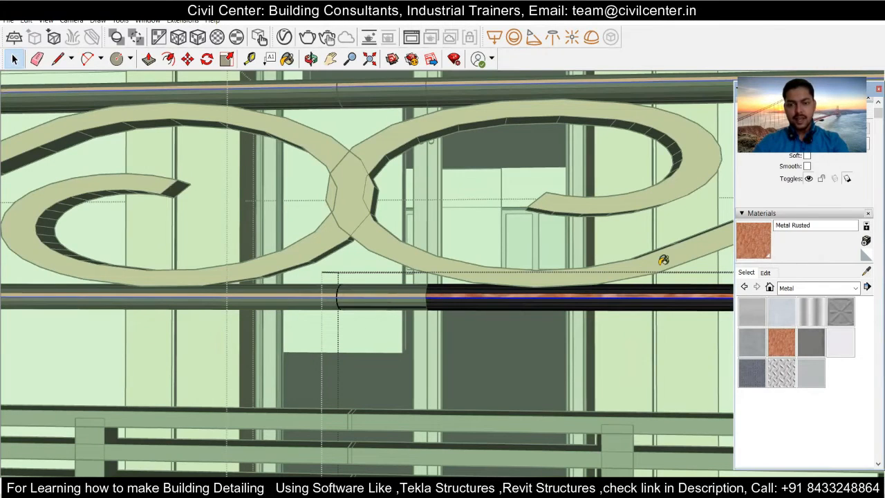
{"action": "key", "text": "b"}
{"action": "left_click", "coordinate": [509, 298]}
{"action": "left_click", "coordinate": [496, 298]}
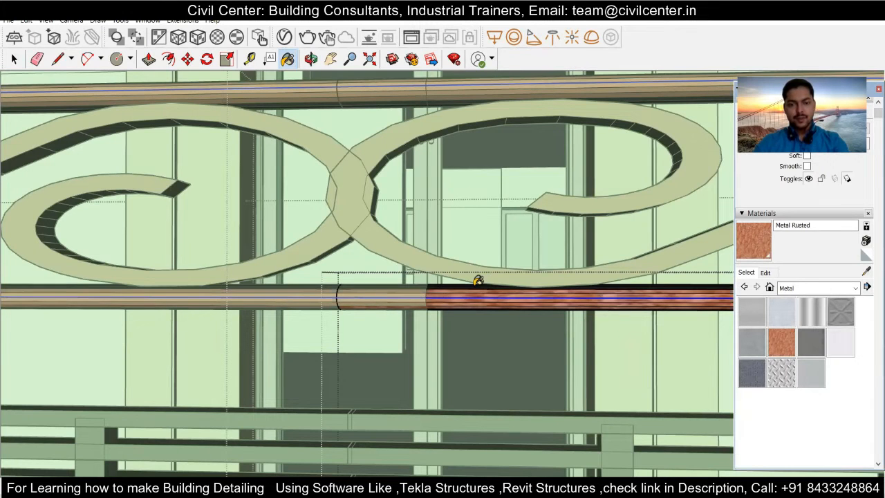
Paint the remaining dark facets along the rail's upper edge and underside with Metal Rusted
{"action": "scroll", "coordinate": [468, 280], "scroll_direction": "up", "scroll_amount": 2}
{"action": "scroll", "coordinate": [468, 280], "scroll_direction": "up", "scroll_amount": 4}
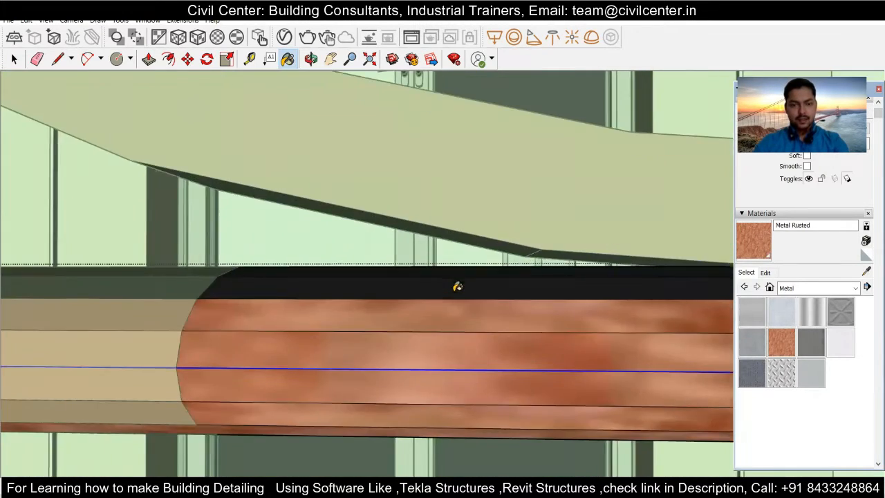
{"action": "scroll", "coordinate": [387, 279], "scroll_direction": "down", "scroll_amount": 5}
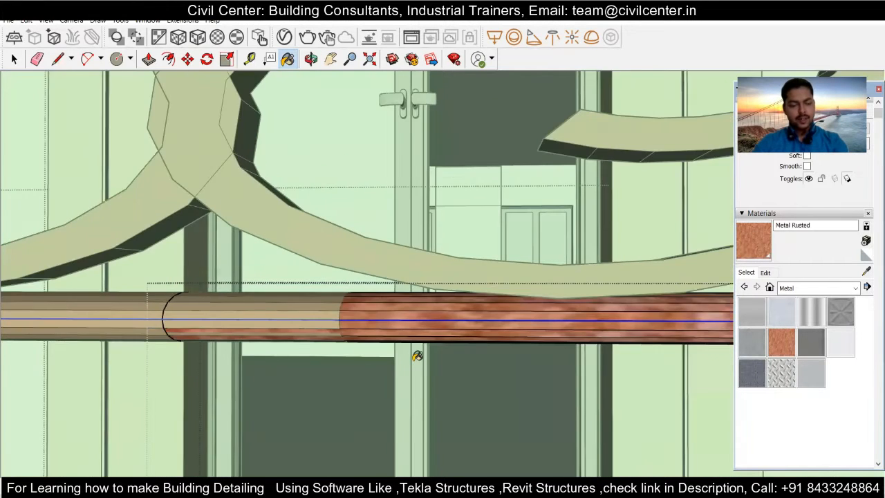
{"action": "scroll", "coordinate": [417, 356], "scroll_direction": "down", "scroll_amount": 4}
{"action": "middle_click_drag", "start_coordinate": [409, 350], "coordinate": [430, 241]}
{"action": "scroll", "coordinate": [441, 196], "scroll_direction": "up", "scroll_amount": 5}
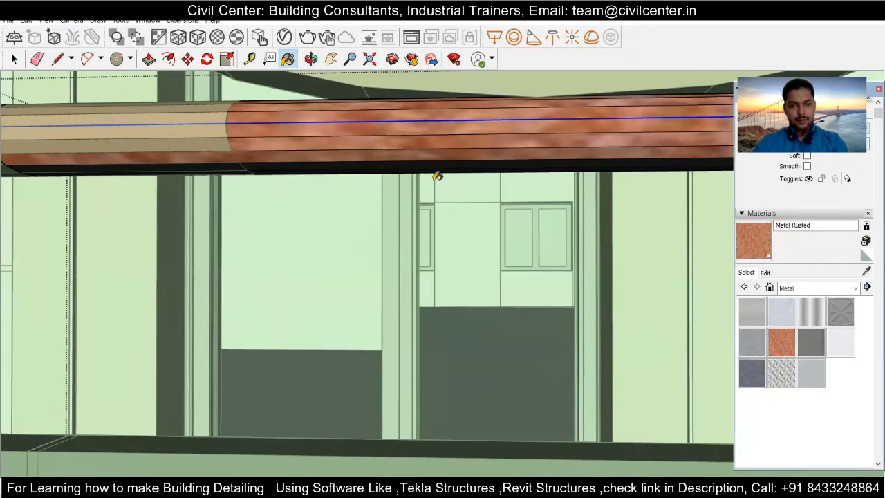
{"action": "left_click", "coordinate": [437, 173]}
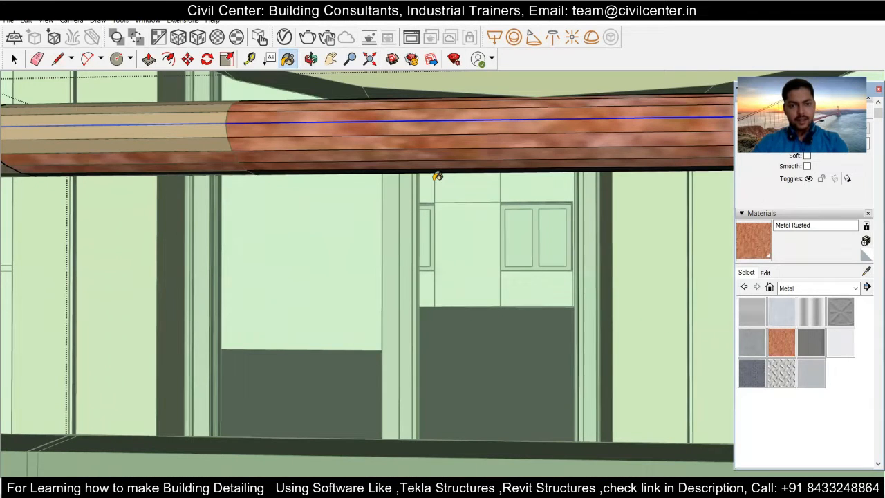
Finish editing the rail and close all nested groups to return to the full model
{"action": "scroll", "coordinate": [436, 178], "scroll_direction": "down", "scroll_amount": 5}
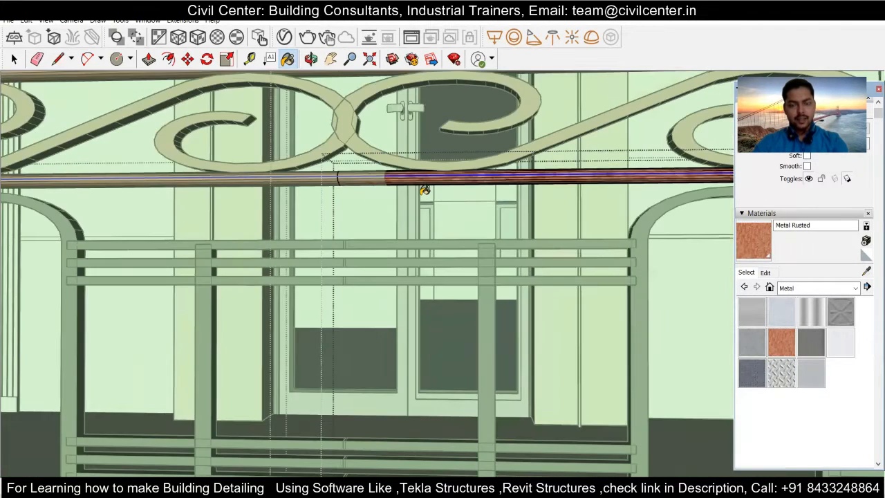
{"action": "scroll", "coordinate": [424, 191], "scroll_direction": "down", "scroll_amount": 3}
{"action": "key", "text": "space"}
{"action": "scroll", "coordinate": [392, 301], "scroll_direction": "up", "scroll_amount": 2}
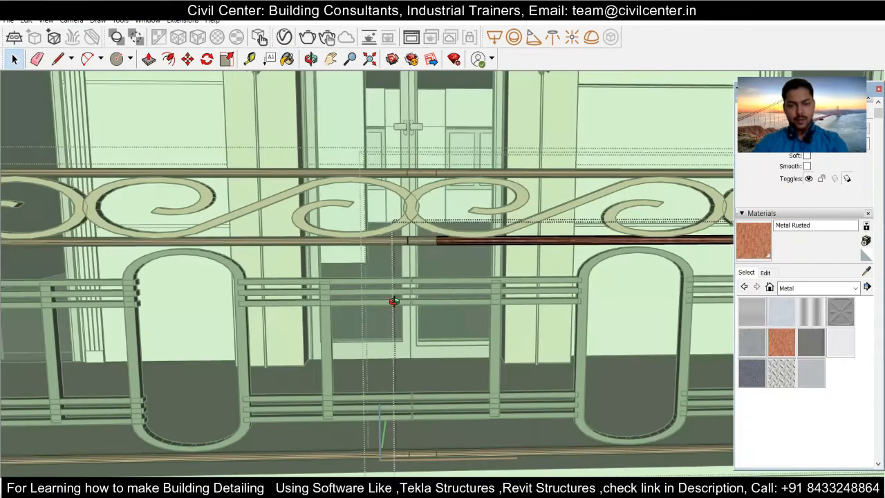
{"action": "middle_click_drag", "start_coordinate": [432, 315], "coordinate": [464, 274]}
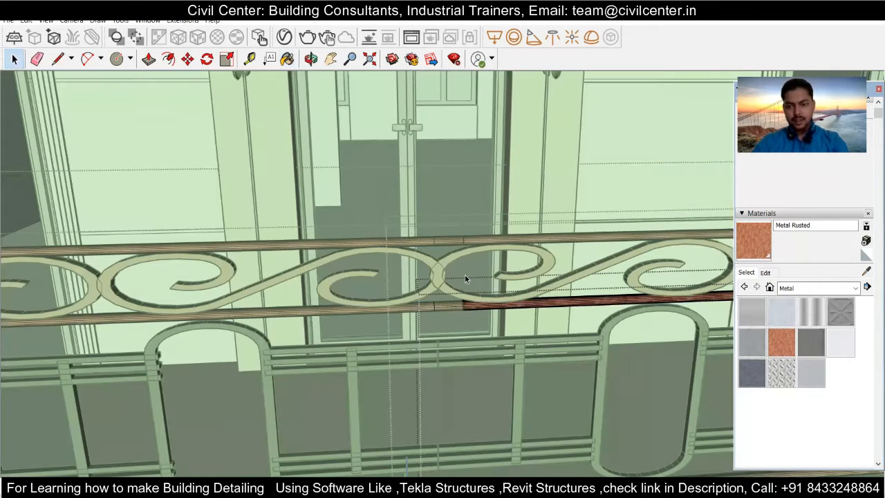
{"action": "left_click", "coordinate": [465, 275]}
{"action": "double_click", "coordinate": [461, 216]}
{"action": "key", "text": "ctrl+a"}
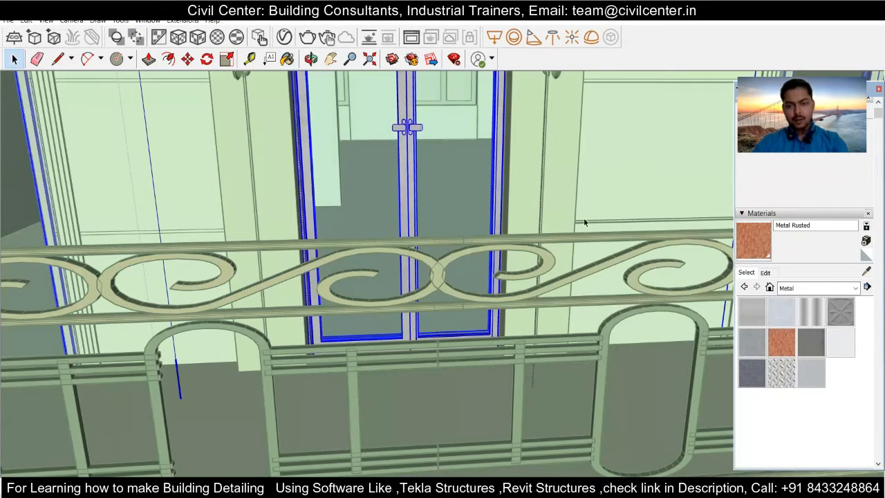
{"action": "left_click", "coordinate": [583, 216]}
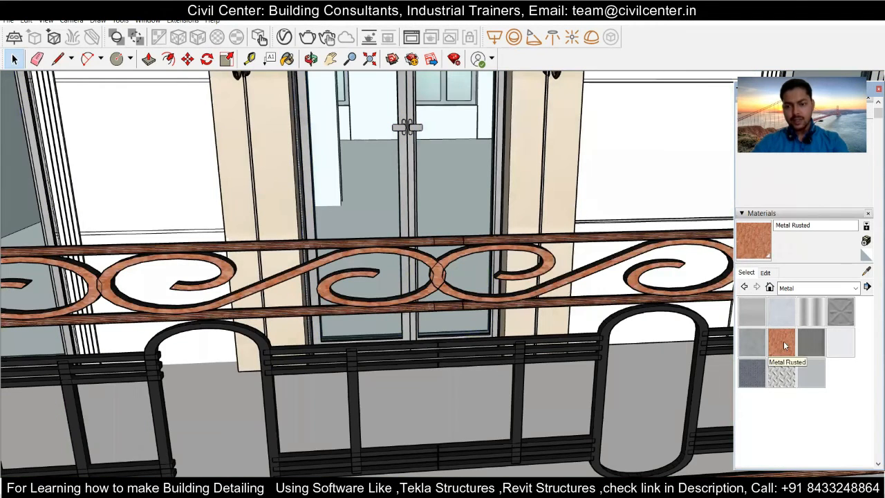
Open the nested railing component down to the rounded upright frame and paint its front face with Metal Rusted
{"action": "middle_click_drag", "start_coordinate": [566, 332], "coordinate": [479, 298]}
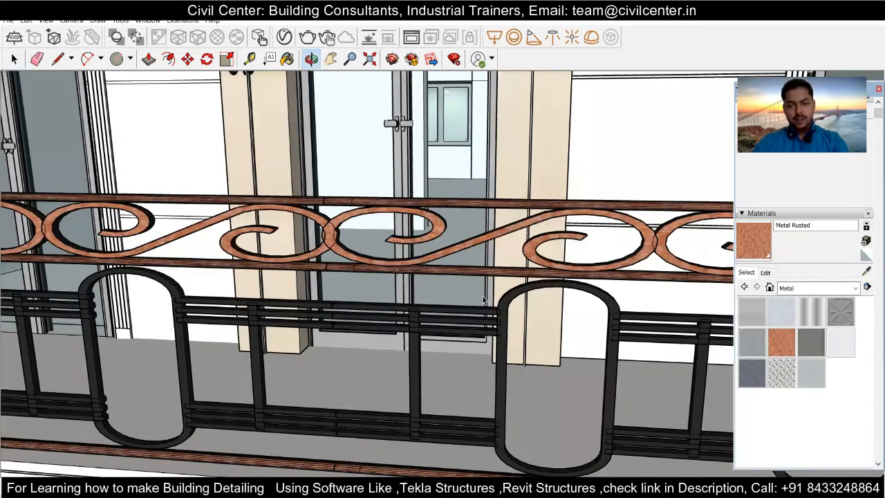
{"action": "scroll", "coordinate": [482, 299], "scroll_direction": "up", "scroll_amount": 3}
{"action": "scroll", "coordinate": [577, 340], "scroll_direction": "up", "scroll_amount": 2}
{"action": "left_click", "coordinate": [579, 341]}
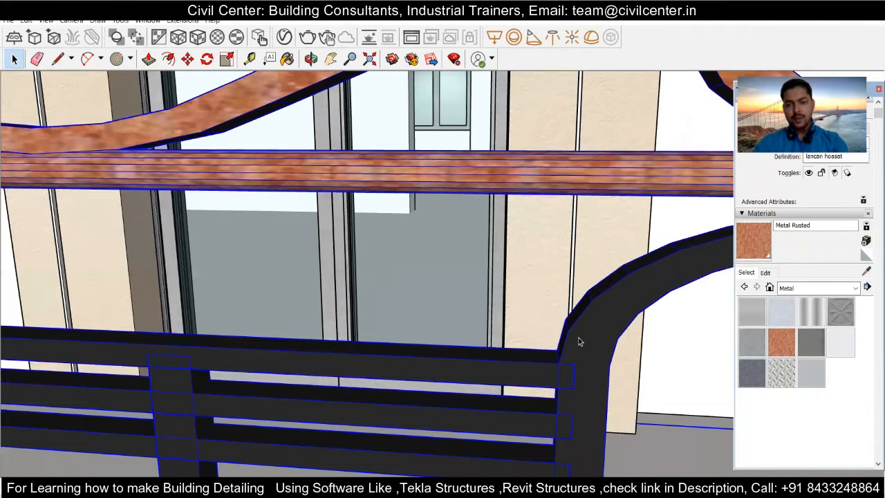
{"action": "left_click", "coordinate": [781, 349]}
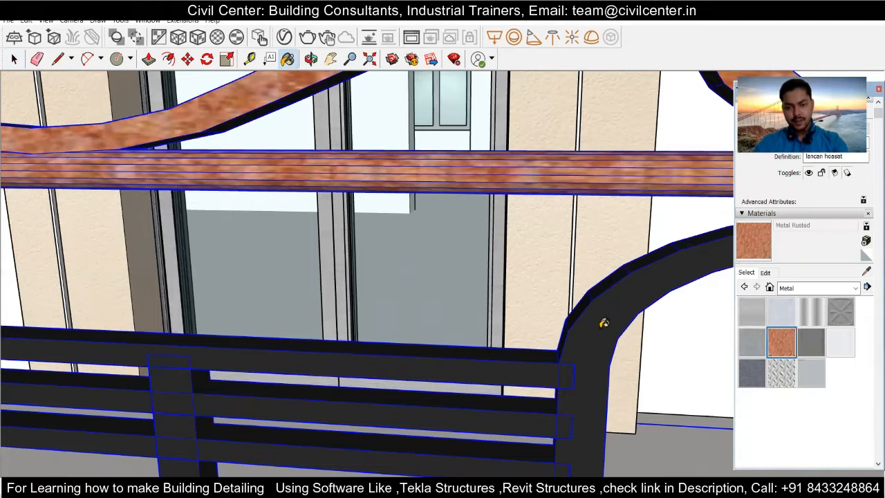
{"action": "key", "text": "space"}
{"action": "double_click", "coordinate": [600, 333]}
{"action": "double_click", "coordinate": [601, 332]}
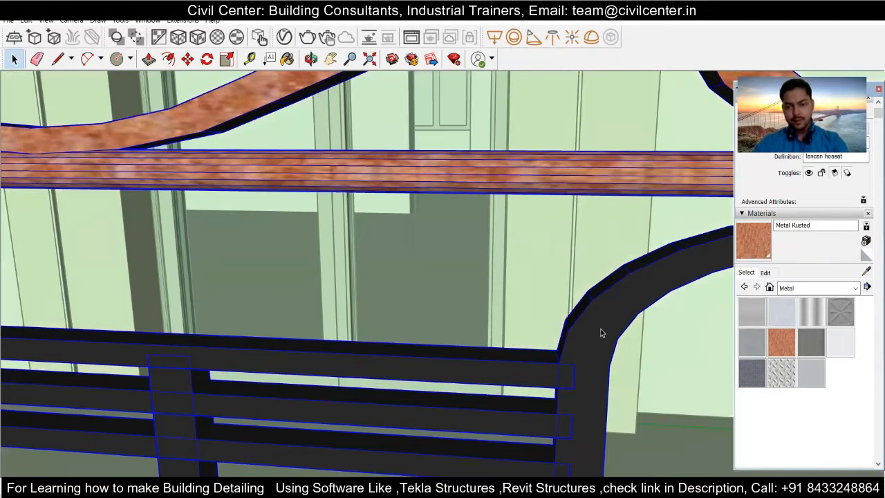
{"action": "double_click", "coordinate": [601, 332]}
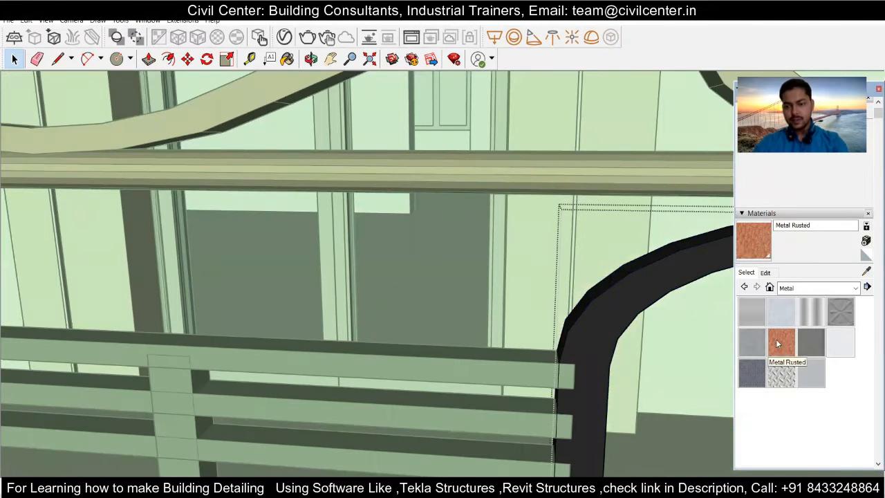
{"action": "left_click", "coordinate": [777, 344]}
{"action": "left_click", "coordinate": [600, 326]}
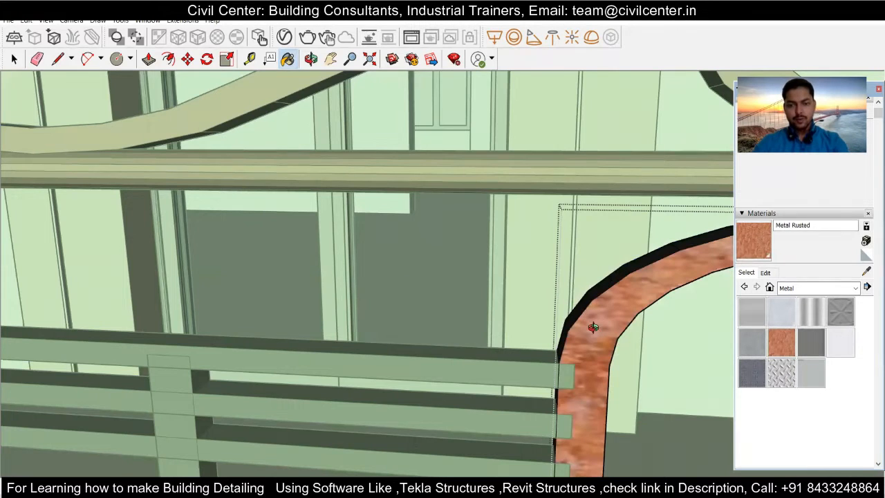
Paint the first outer side faces around the rounded frame's upper corner with Metal Rusted
{"action": "scroll", "coordinate": [592, 324], "scroll_direction": "up", "scroll_amount": 5}
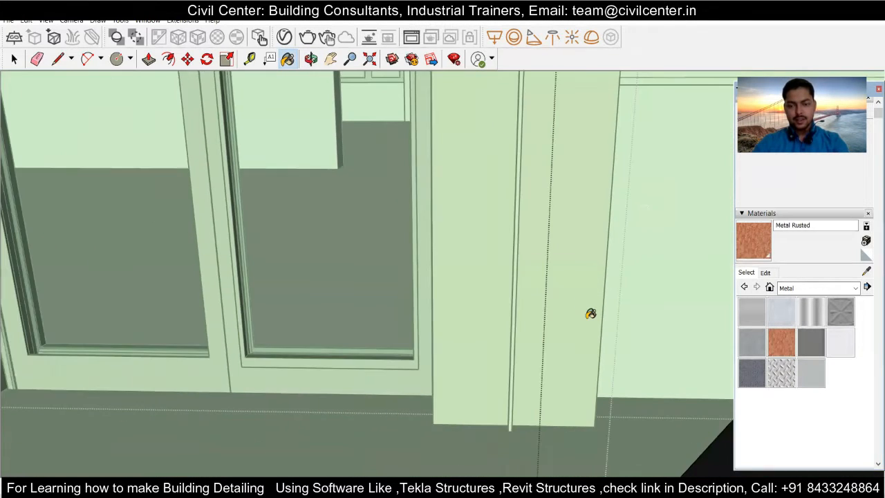
{"action": "scroll", "coordinate": [591, 315], "scroll_direction": "down", "scroll_amount": 5}
{"action": "scroll", "coordinate": [612, 318], "scroll_direction": "up", "scroll_amount": 3}
{"action": "left_click", "coordinate": [609, 321]}
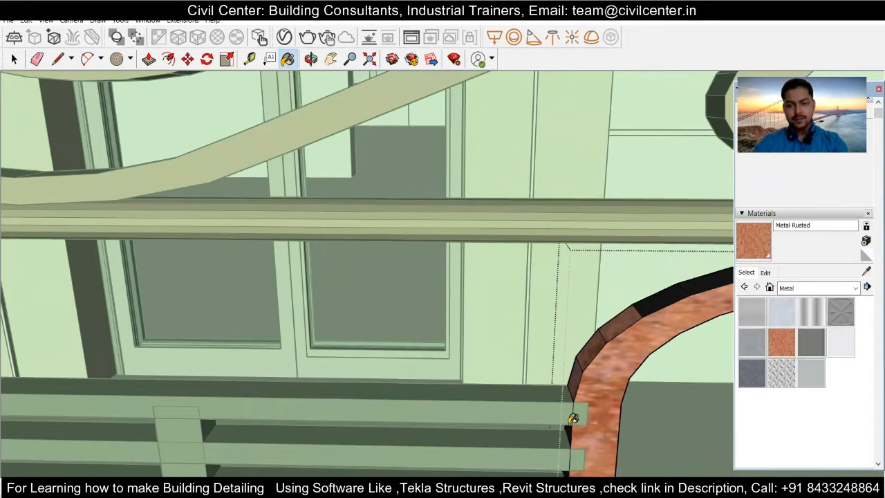
Select all connected faces of the rounded frame and paint them together with Metal Rusted
{"action": "key", "text": "space"}
{"action": "left_click", "coordinate": [629, 341]}
{"action": "left_click", "coordinate": [649, 311]}
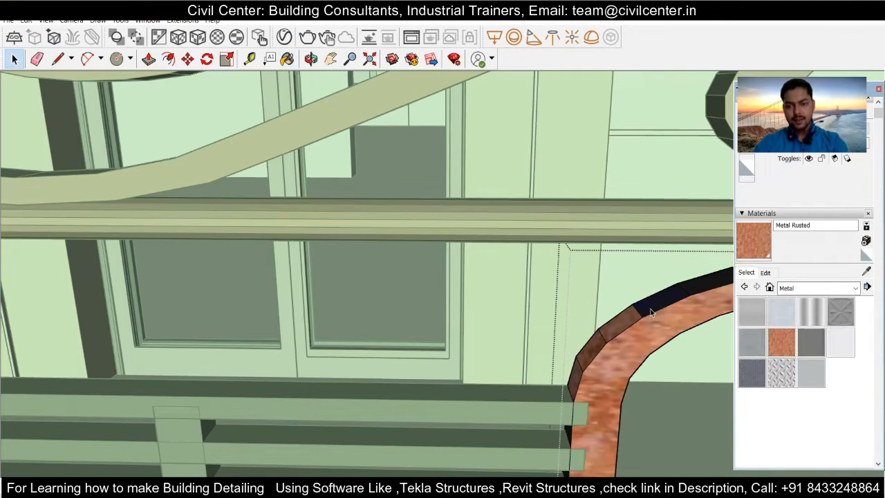
{"action": "triple_click", "coordinate": [649, 311]}
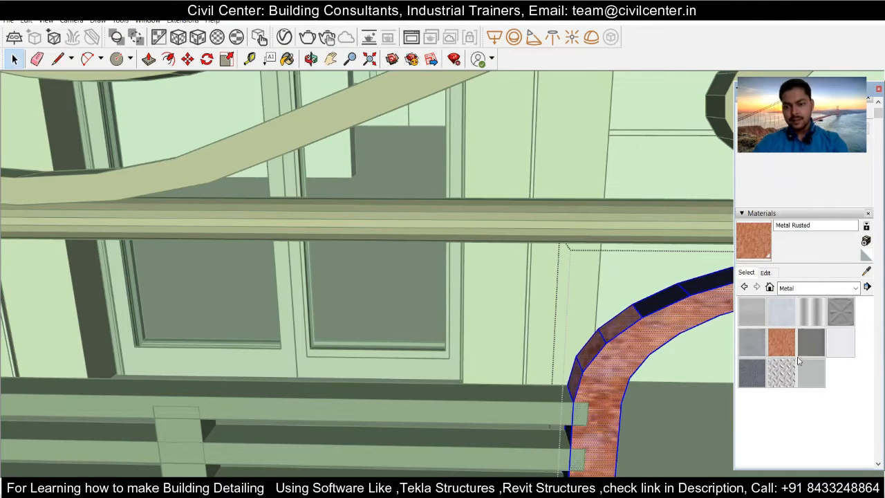
{"action": "key", "text": "b"}
{"action": "left_click", "coordinate": [646, 309]}
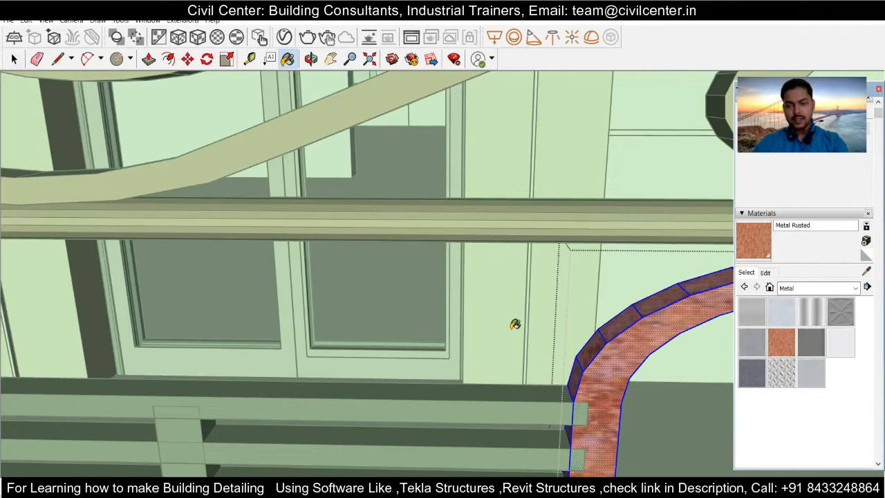
{"action": "scroll", "coordinate": [515, 324], "scroll_direction": "down", "scroll_amount": 5}
{"action": "scroll", "coordinate": [487, 346], "scroll_direction": "up", "scroll_amount": 2}
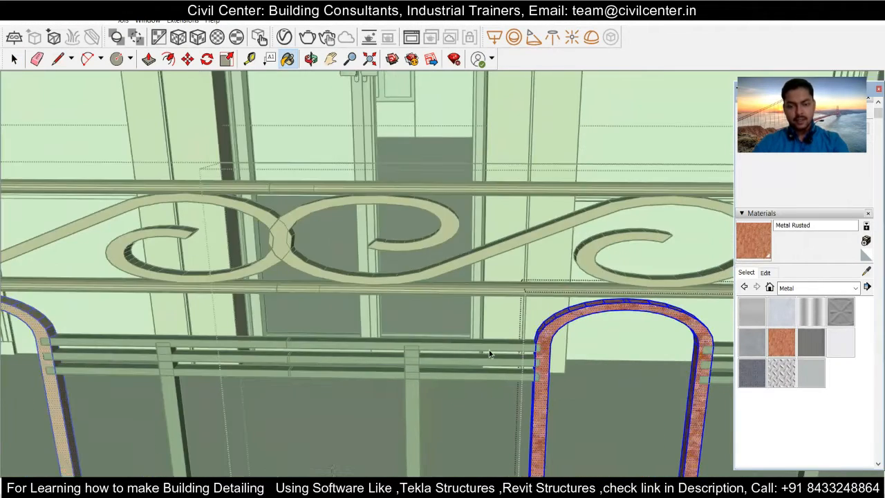
Open the upper horizontal bars between the rounded frames, select their connected faces and paint them with Metal Rusted
{"action": "key", "text": "space"}
{"action": "left_click", "coordinate": [492, 348]}
{"action": "double_click", "coordinate": [492, 348]}
{"action": "left_click", "coordinate": [492, 348]}
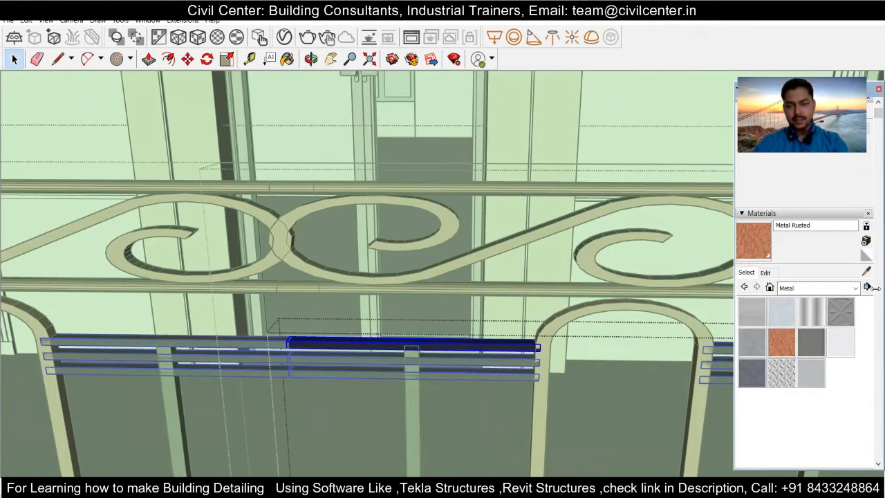
{"action": "left_click", "coordinate": [780, 331]}
{"action": "left_click", "coordinate": [444, 340]}
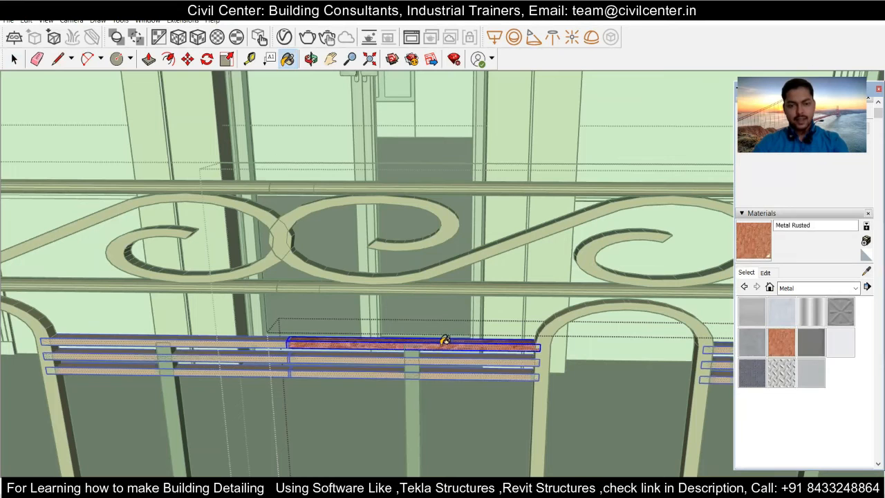
Open the vertical post between the horizontal bars, paint all its faces with Metal Rusted, and clear the selection
{"action": "key", "text": "space"}
{"action": "left_click", "coordinate": [483, 367]}
{"action": "middle_click_drag", "start_coordinate": [490, 393], "coordinate": [484, 343]}
{"action": "double_click", "coordinate": [394, 303]}
{"action": "triple_click", "coordinate": [395, 303]}
{"action": "left_click", "coordinate": [751, 254]}
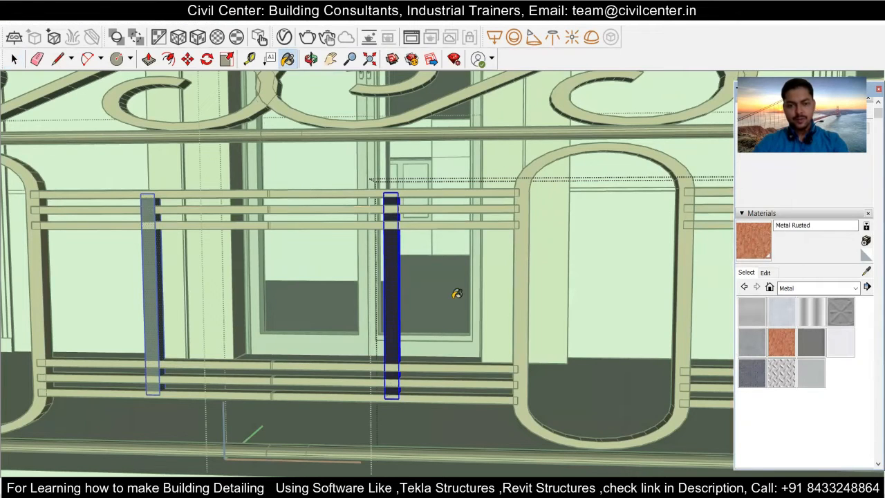
{"action": "left_click", "coordinate": [389, 312]}
{"action": "key", "text": "space"}
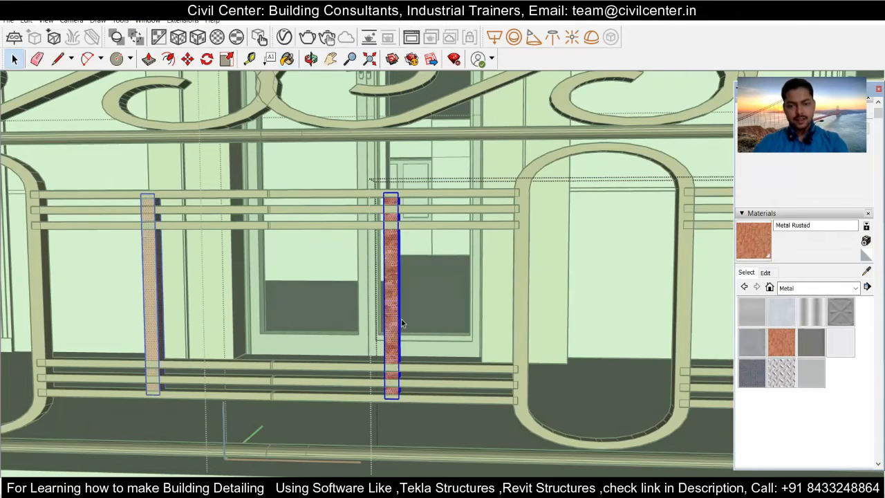
{"action": "scroll", "coordinate": [411, 325], "scroll_direction": "down", "scroll_amount": 3}
{"action": "left_click", "coordinate": [274, 376]}
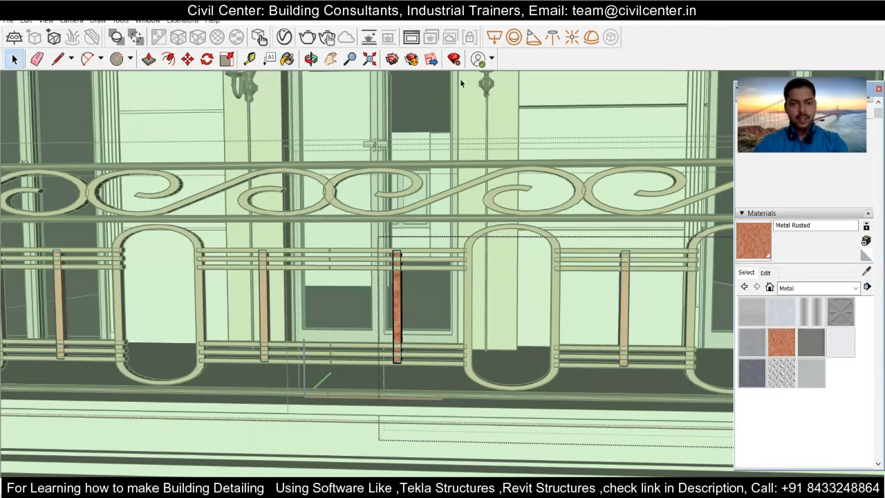
Paint the remaining horizontal bars of the balcony railing with Metal Rusted and close the nested railing parts
{"action": "key", "text": "b"}
{"action": "left_click", "coordinate": [368, 263]}
{"action": "mouse_move", "coordinate": [356, 273]}
{"action": "middle_mouse_down"}
{"action": "mouse_move", "coordinate": [365, 274]}
{"action": "mouse_move", "coordinate": [379, 314]}
{"action": "mouse_move", "coordinate": [451, 263]}
{"action": "mouse_move", "coordinate": [445, 338]}
{"action": "middle_mouse_up"}
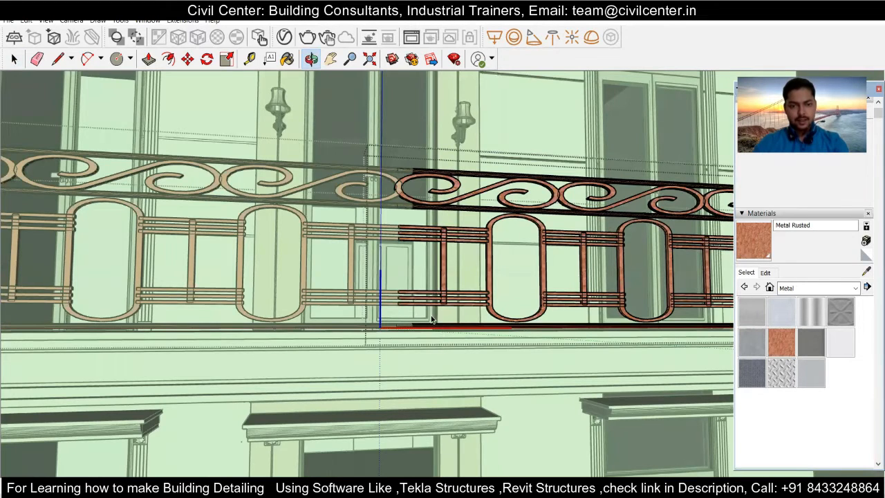
{"action": "scroll", "coordinate": [431, 316], "scroll_direction": "up", "scroll_amount": 2}
{"action": "scroll", "coordinate": [392, 312], "scroll_direction": "down", "scroll_amount": 4}
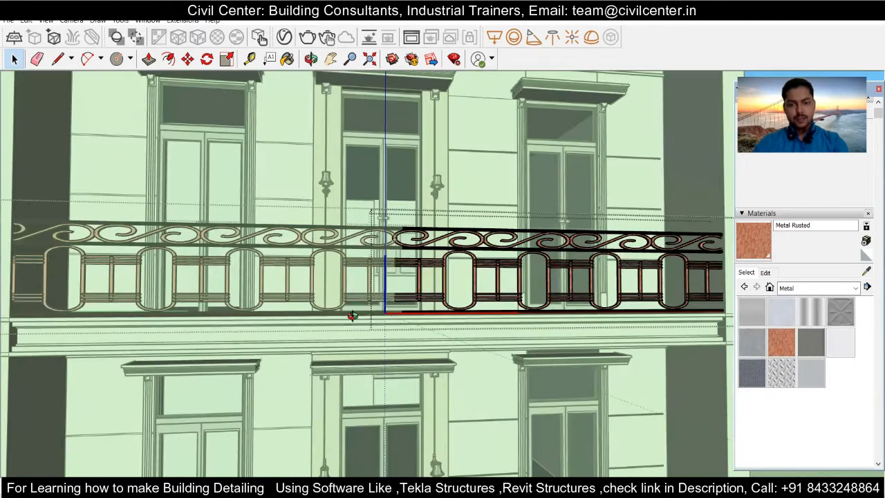
{"action": "left_click", "coordinate": [2, 162]}
{"action": "left_click", "coordinate": [103, 238]}
Examine the Metal Rusted finish on the railing's scrollwork and upper rail up close
{"action": "middle_click_drag", "start_coordinate": [308, 304], "coordinate": [223, 266]}
{"action": "scroll", "coordinate": [250, 290], "scroll_direction": "down", "scroll_amount": 1}
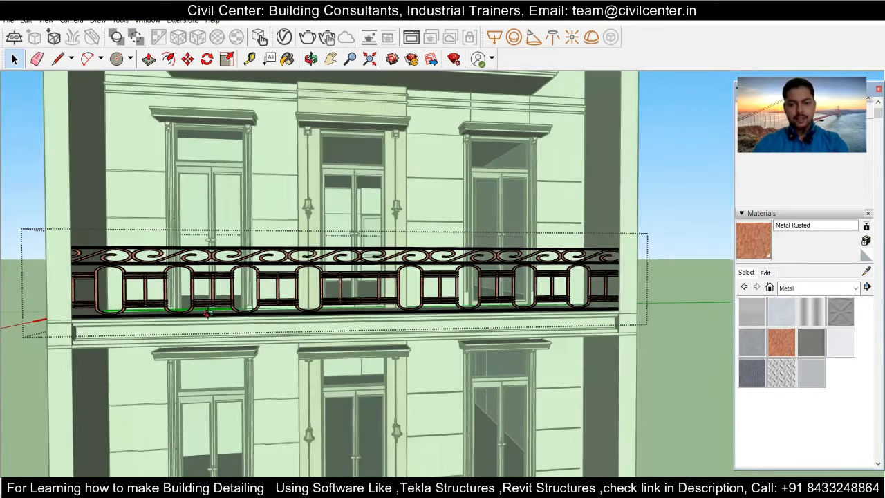
{"action": "middle_click_drag", "start_coordinate": [512, 274], "coordinate": [529, 275]}
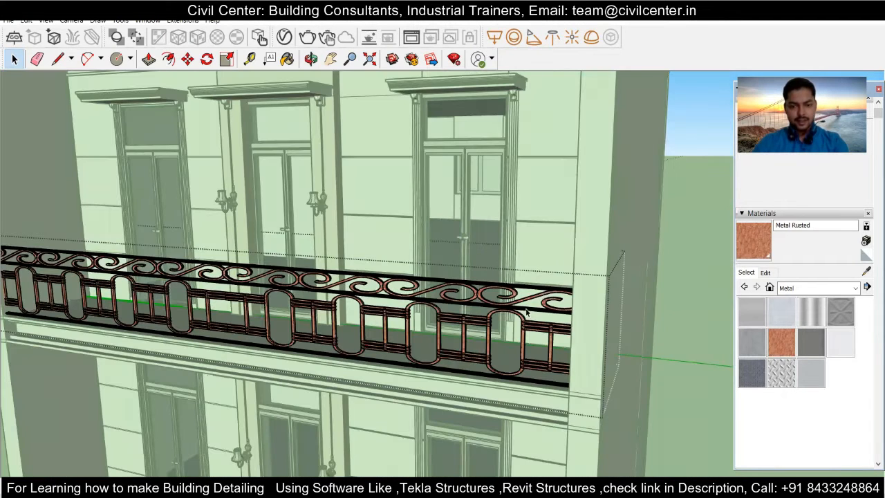
{"action": "scroll", "coordinate": [408, 272], "scroll_direction": "up", "scroll_amount": 3}
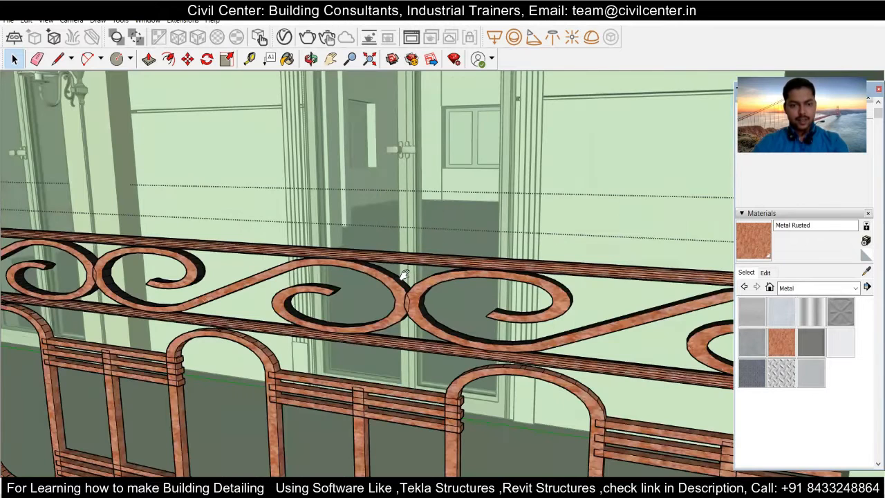
{"action": "scroll", "coordinate": [405, 273], "scroll_direction": "up", "scroll_amount": 3}
{"action": "middle_click_drag", "start_coordinate": [405, 273], "coordinate": [406, 275]}
{"action": "left_click", "coordinate": [405, 275]}
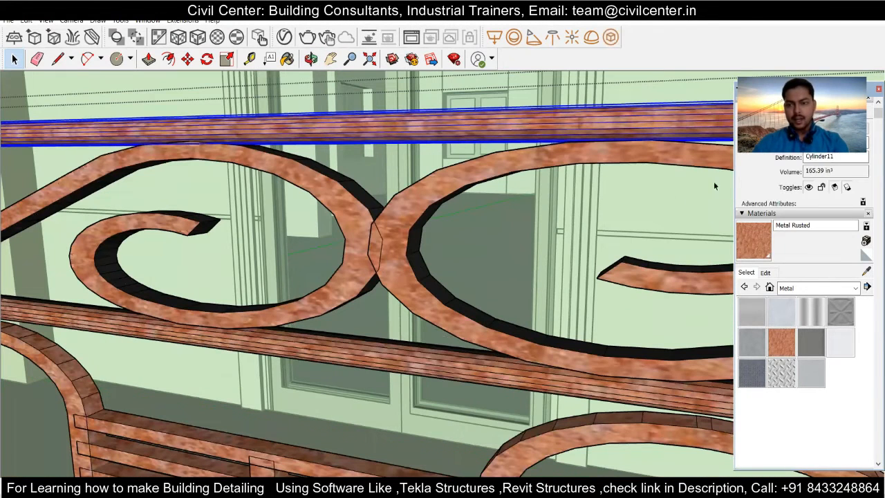
{"action": "left_click", "coordinate": [749, 238]}
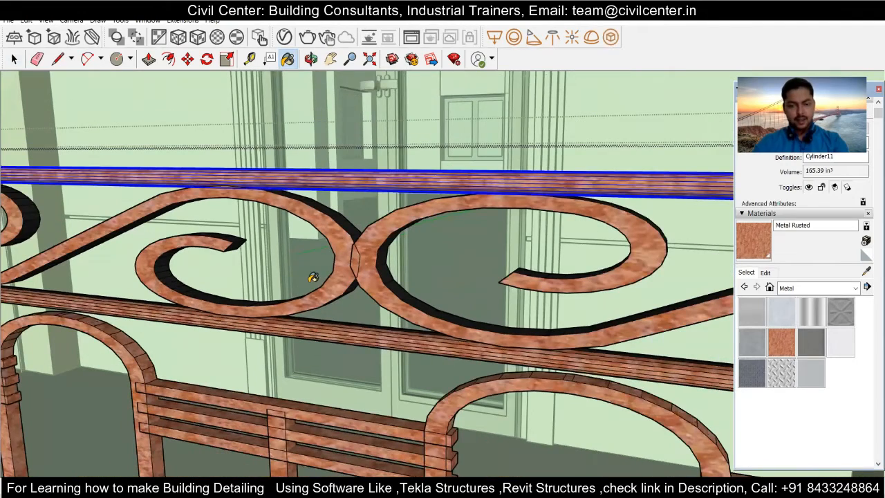
{"action": "scroll", "coordinate": [313, 277], "scroll_direction": "down", "scroll_amount": 2}
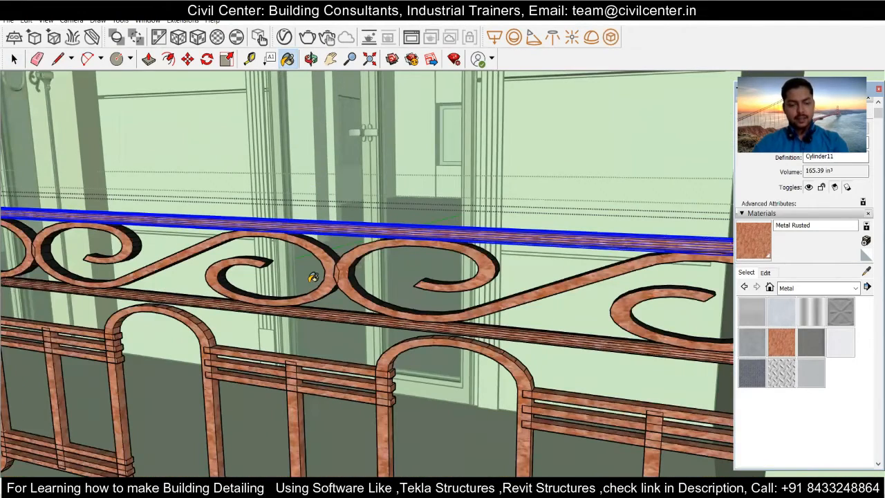
{"action": "key", "text": "space"}
{"action": "left_click", "coordinate": [333, 316]}
{"action": "scroll", "coordinate": [363, 332], "scroll_direction": "down", "scroll_amount": 1}
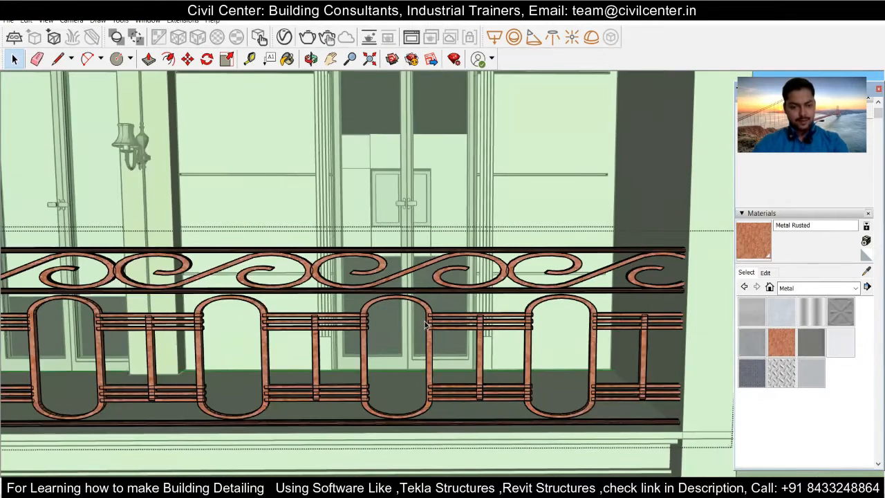
Examine the balcony railings on the upper floors from the front of the building
{"action": "scroll", "coordinate": [426, 323], "scroll_direction": "down", "scroll_amount": 5}
{"action": "middle_click_drag", "start_coordinate": [260, 350], "coordinate": [404, 289], "text": "shift"}
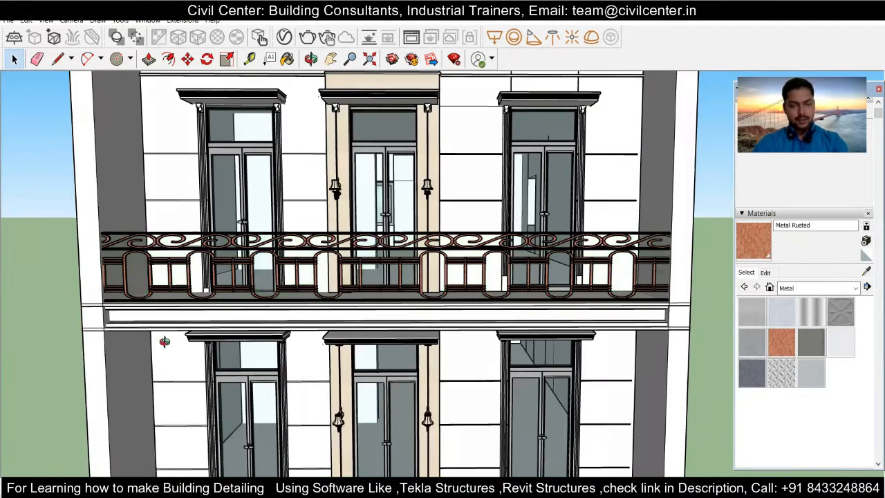
{"action": "scroll", "coordinate": [158, 336], "scroll_direction": "up", "scroll_amount": 1}
{"action": "scroll", "coordinate": [163, 333], "scroll_direction": "down", "scroll_amount": 1}
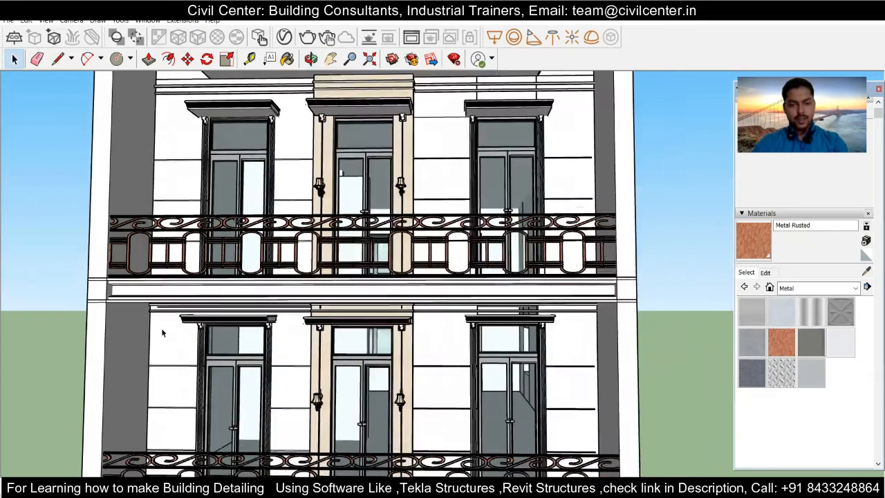
{"action": "scroll", "coordinate": [162, 333], "scroll_direction": "down", "scroll_amount": 1}
{"action": "scroll", "coordinate": [163, 333], "scroll_direction": "down", "scroll_amount": 1}
{"action": "scroll", "coordinate": [211, 361], "scroll_direction": "up", "scroll_amount": 5}
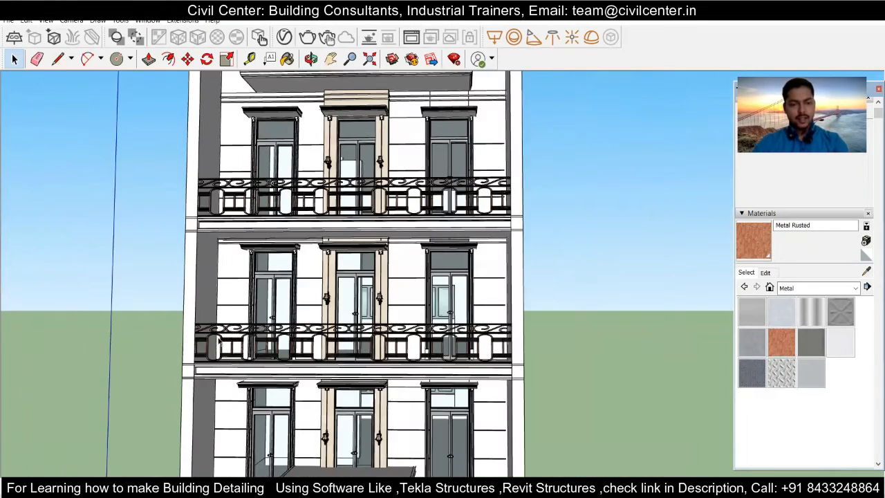
{"action": "scroll", "coordinate": [211, 361], "scroll_direction": "up", "scroll_amount": 3}
{"action": "scroll", "coordinate": [211, 361], "scroll_direction": "down", "scroll_amount": 2}
{"action": "scroll", "coordinate": [211, 361], "scroll_direction": "down", "scroll_amount": 3}
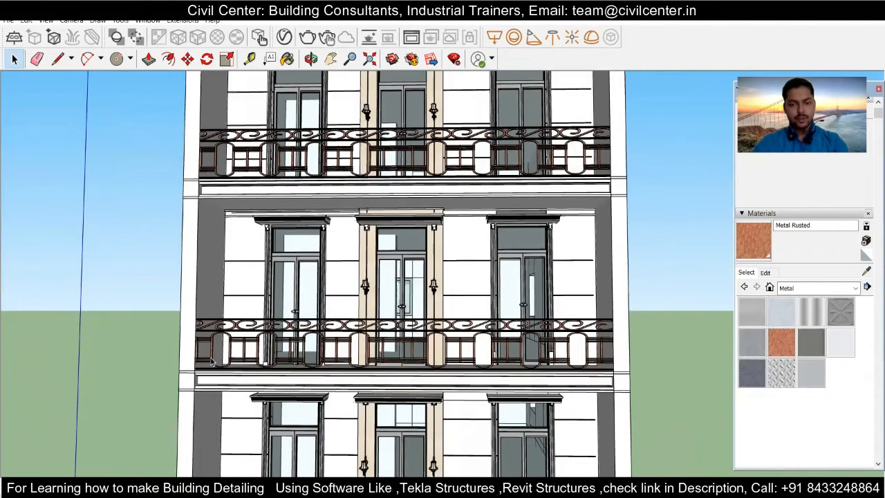
{"action": "scroll", "coordinate": [503, 347], "scroll_direction": "up", "scroll_amount": 3}
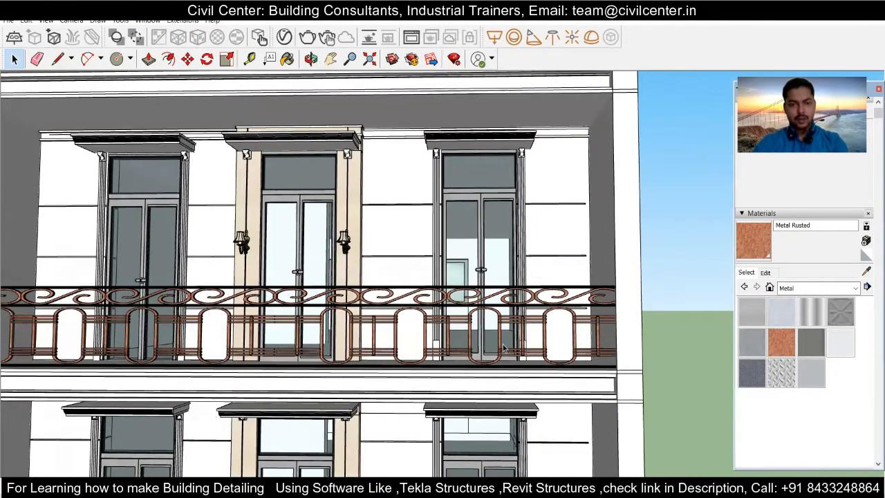
{"action": "scroll", "coordinate": [503, 348], "scroll_direction": "down", "scroll_amount": 1}
{"action": "scroll", "coordinate": [503, 348], "scroll_direction": "down", "scroll_amount": 3}
{"action": "scroll", "coordinate": [185, 388], "scroll_direction": "up", "scroll_amount": 4}
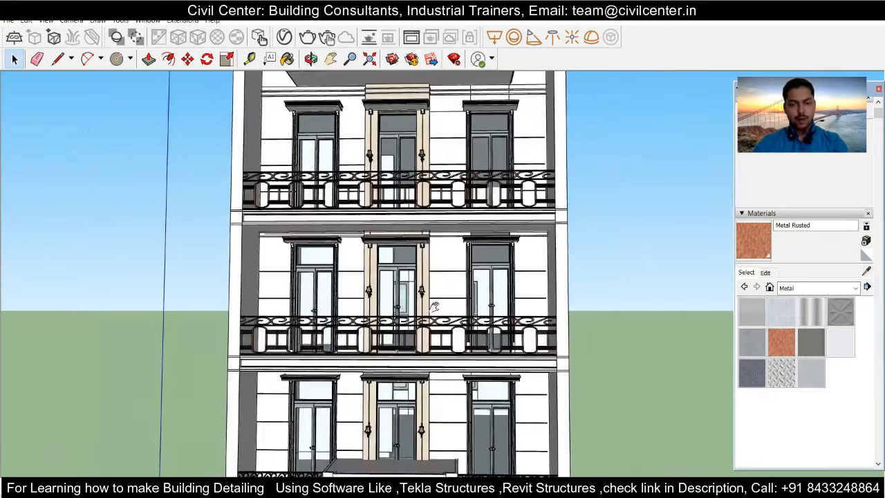
Examine the narrow railings on both sides of the projecting central balcony above the entrance
{"action": "scroll", "coordinate": [221, 410], "scroll_direction": "up", "scroll_amount": 5}
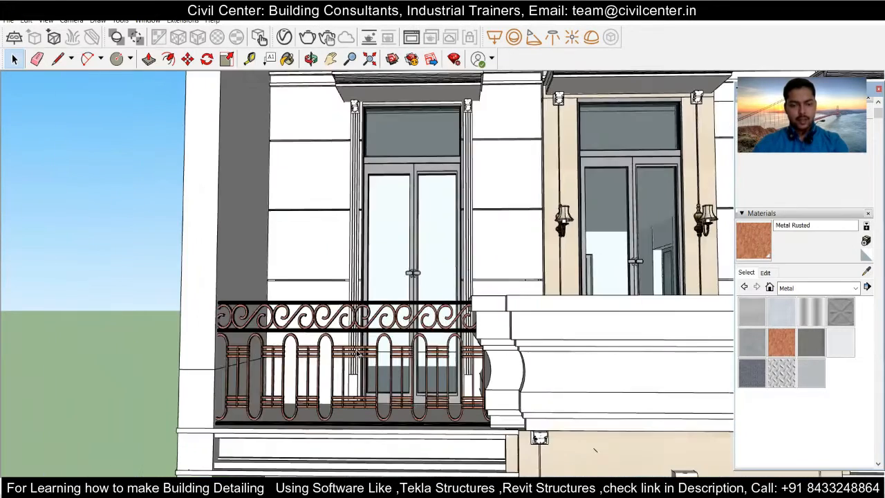
{"action": "scroll", "coordinate": [202, 330], "scroll_direction": "down", "scroll_amount": 2}
{"action": "scroll", "coordinate": [230, 381], "scroll_direction": "up", "scroll_amount": 6}
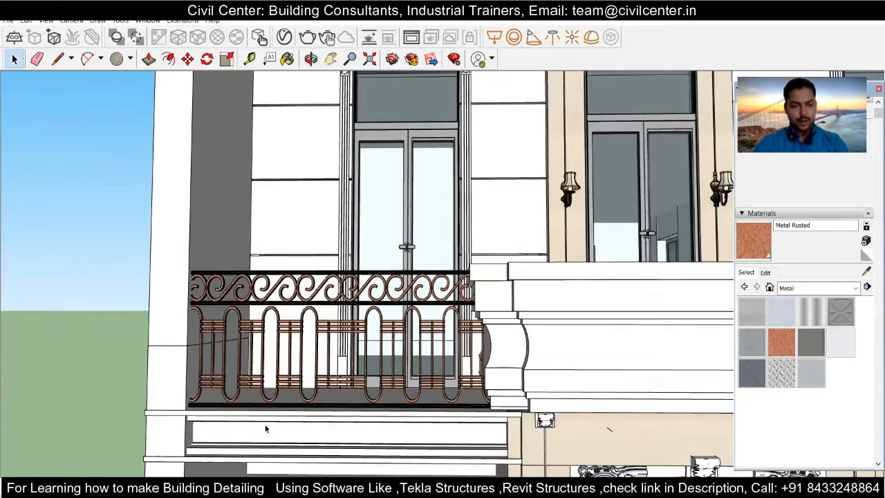
{"action": "scroll", "coordinate": [214, 407], "scroll_direction": "down", "scroll_amount": 2}
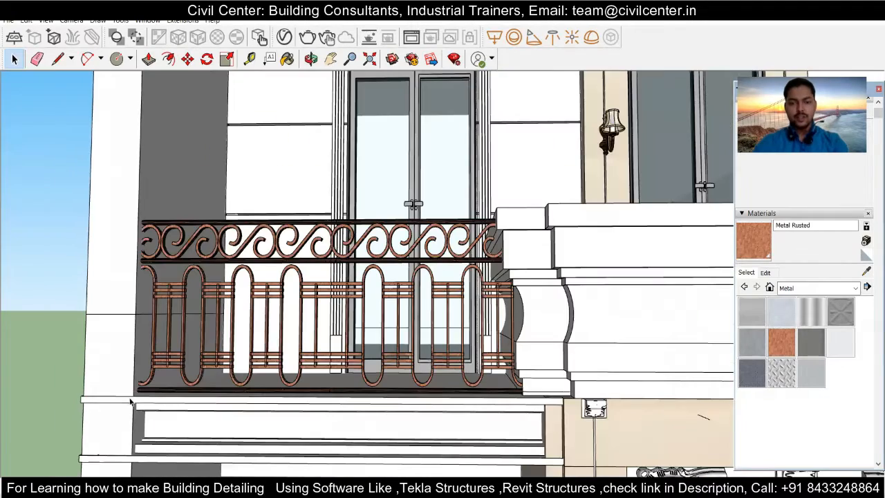
{"action": "scroll", "coordinate": [130, 400], "scroll_direction": "down", "scroll_amount": 4}
{"action": "mouse_move", "coordinate": [387, 394]}
{"action": "middle_mouse_down"}
{"action": "mouse_move", "coordinate": [364, 390]}
{"action": "mouse_move", "coordinate": [325, 406]}
{"action": "middle_mouse_up"}
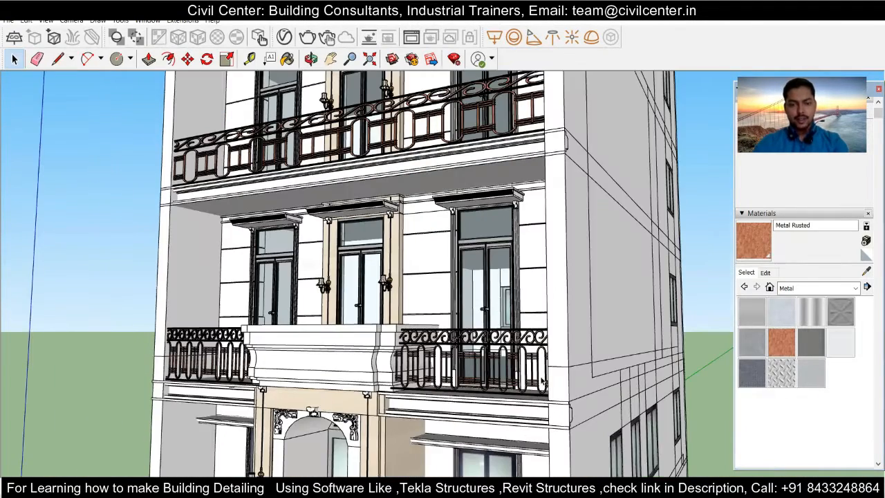
{"action": "scroll", "coordinate": [543, 380], "scroll_direction": "up", "scroll_amount": 2}
{"action": "scroll", "coordinate": [457, 398], "scroll_direction": "up", "scroll_amount": 3}
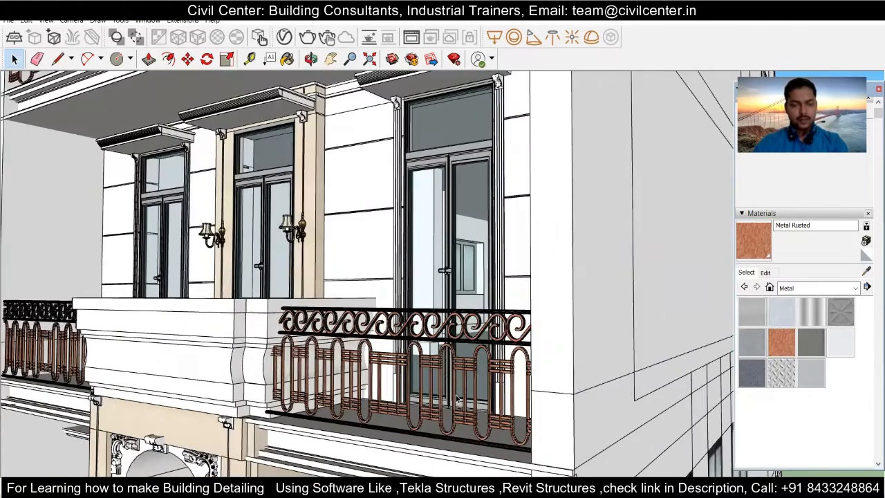
{"action": "scroll", "coordinate": [454, 399], "scroll_direction": "down", "scroll_amount": 4}
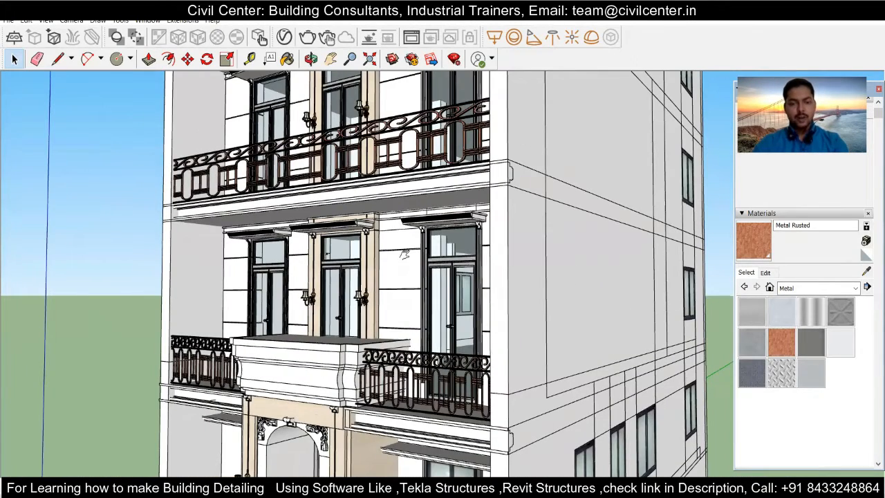
Open the ground-floor glass door component beside the garage shutter and select all its connected faces
{"action": "scroll", "coordinate": [315, 385], "scroll_direction": "down", "scroll_amount": 4}
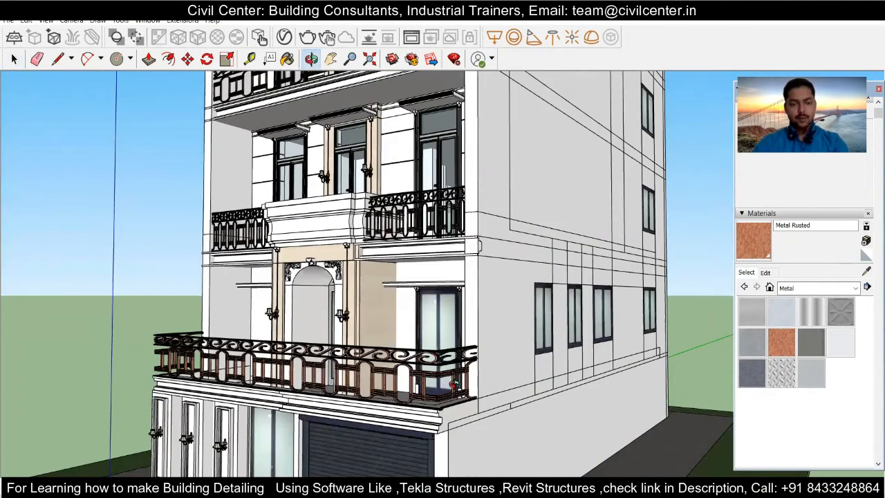
{"action": "scroll", "coordinate": [514, 383], "scroll_direction": "up", "scroll_amount": 3}
{"action": "scroll", "coordinate": [350, 398], "scroll_direction": "down", "scroll_amount": 1}
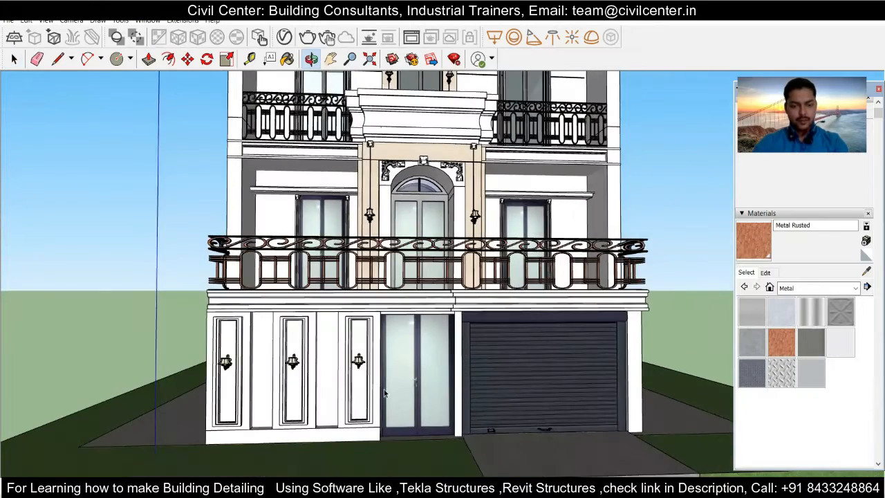
{"action": "scroll", "coordinate": [387, 394], "scroll_direction": "up", "scroll_amount": 3}
{"action": "scroll", "coordinate": [391, 396], "scroll_direction": "down", "scroll_amount": 5}
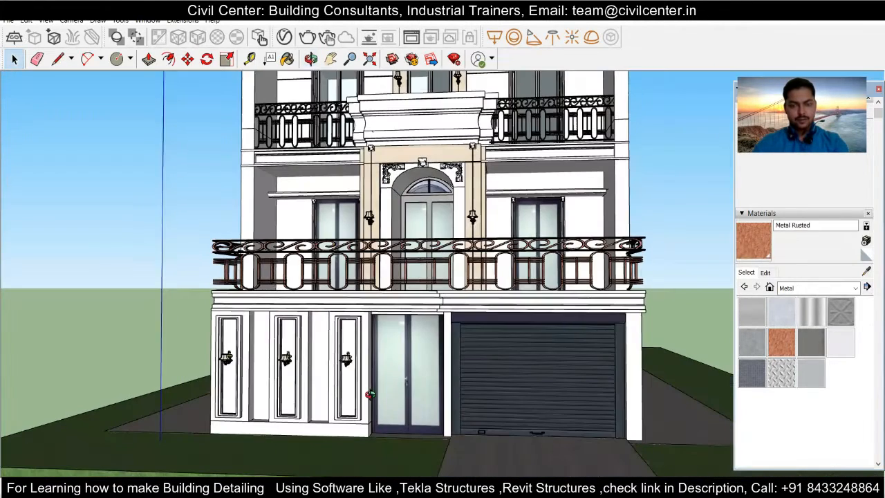
{"action": "left_click", "coordinate": [399, 435]}
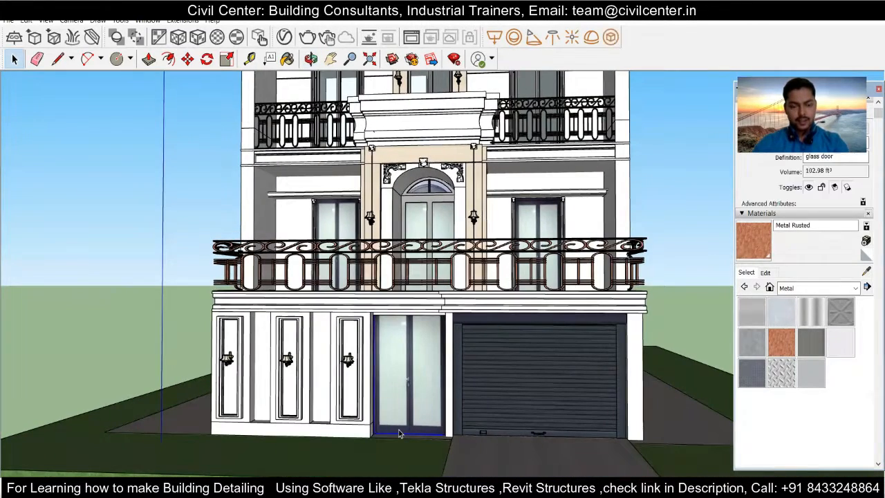
{"action": "scroll", "coordinate": [399, 434], "scroll_direction": "up", "scroll_amount": 2}
{"action": "scroll", "coordinate": [398, 433], "scroll_direction": "up", "scroll_amount": 2}
{"action": "double_click", "coordinate": [397, 433]}
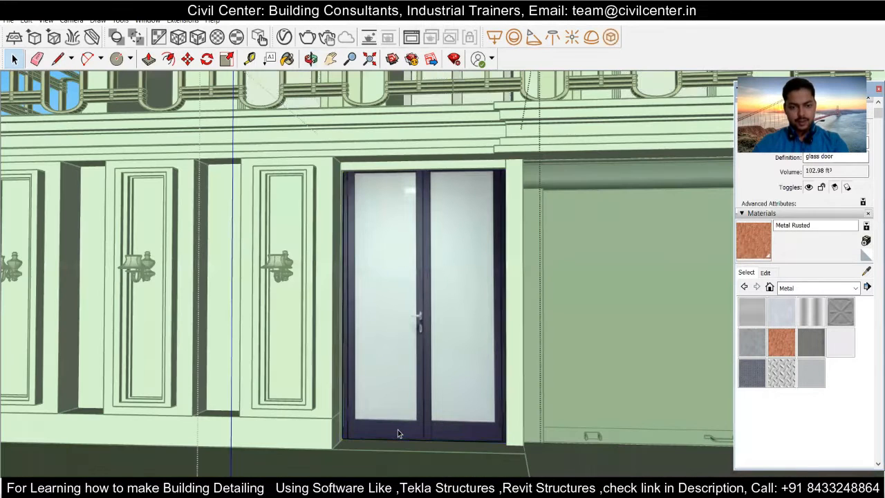
{"action": "triple_click", "coordinate": [397, 433]}
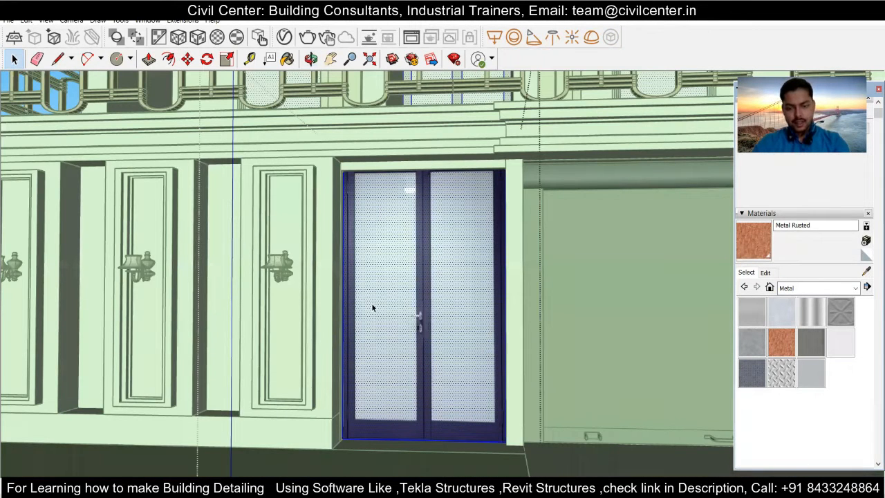
Examine the glass door's frame and panes from the side and front, and close the door component
{"action": "scroll", "coordinate": [386, 355], "scroll_direction": "up", "scroll_amount": 4}
{"action": "middle_click_drag", "start_coordinate": [391, 361], "coordinate": [304, 379]}
{"action": "scroll", "coordinate": [266, 337], "scroll_direction": "up", "scroll_amount": 5}
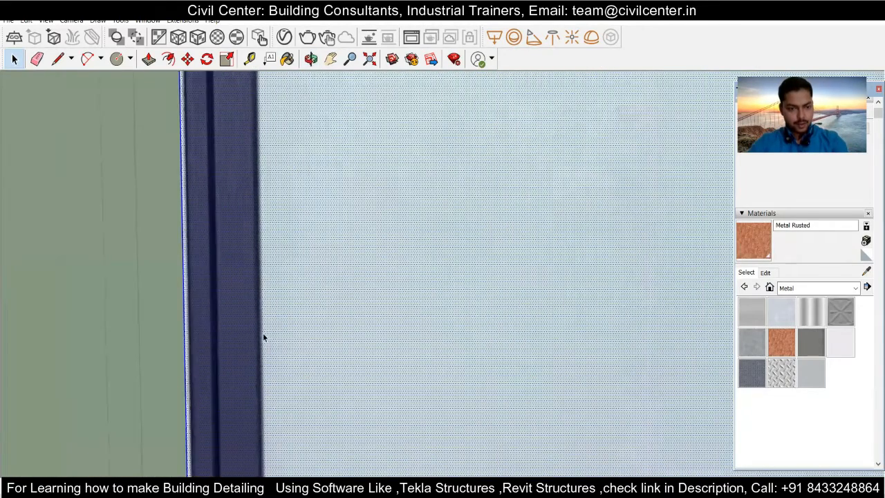
{"action": "scroll", "coordinate": [282, 334], "scroll_direction": "up", "scroll_amount": 3}
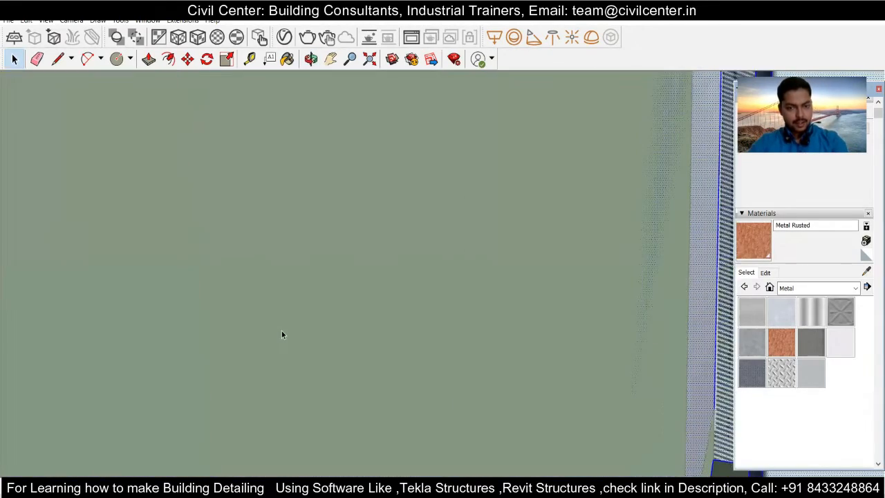
{"action": "scroll", "coordinate": [282, 335], "scroll_direction": "down", "scroll_amount": 4}
{"action": "scroll", "coordinate": [281, 334], "scroll_direction": "down", "scroll_amount": 6}
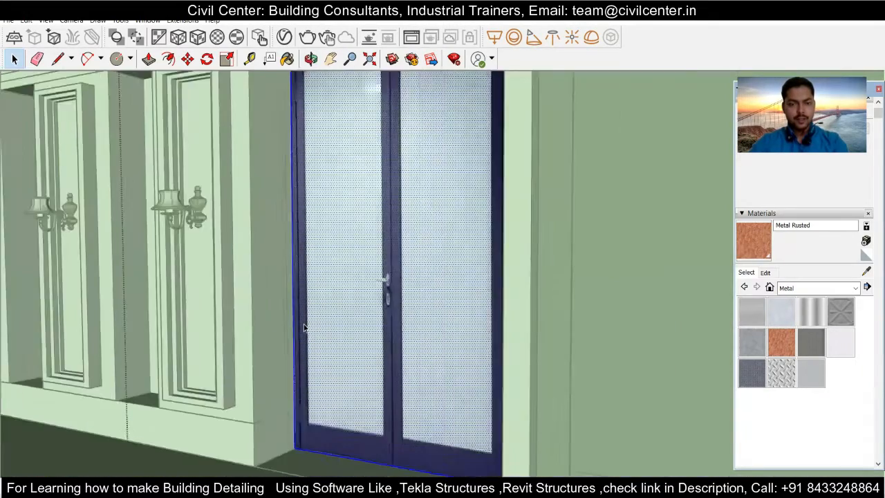
{"action": "scroll", "coordinate": [304, 328], "scroll_direction": "down", "scroll_amount": 5}
{"action": "middle_click_drag", "start_coordinate": [340, 392], "coordinate": [428, 372]}
{"action": "scroll", "coordinate": [441, 391], "scroll_direction": "down", "scroll_amount": 3}
{"action": "left_click", "coordinate": [424, 376]}
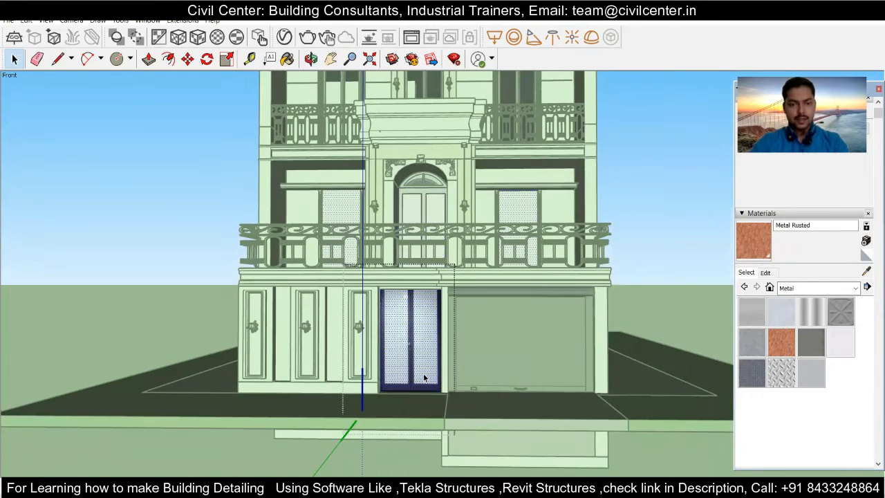
{"action": "left_click", "coordinate": [423, 378]}
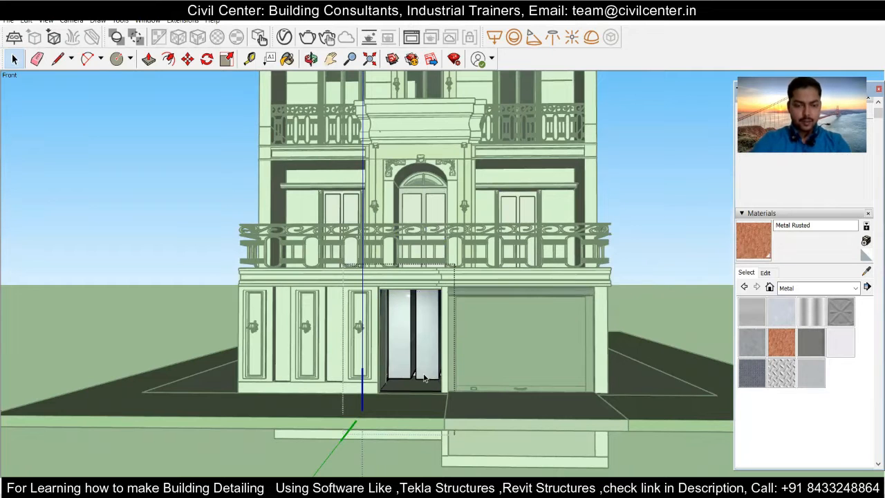
{"action": "key", "text": "Escape"}
Examine the doors on the upper floors and select the door on the right side of the second-floor balcony
{"action": "middle_click_drag", "start_coordinate": [419, 315], "coordinate": [438, 383]}
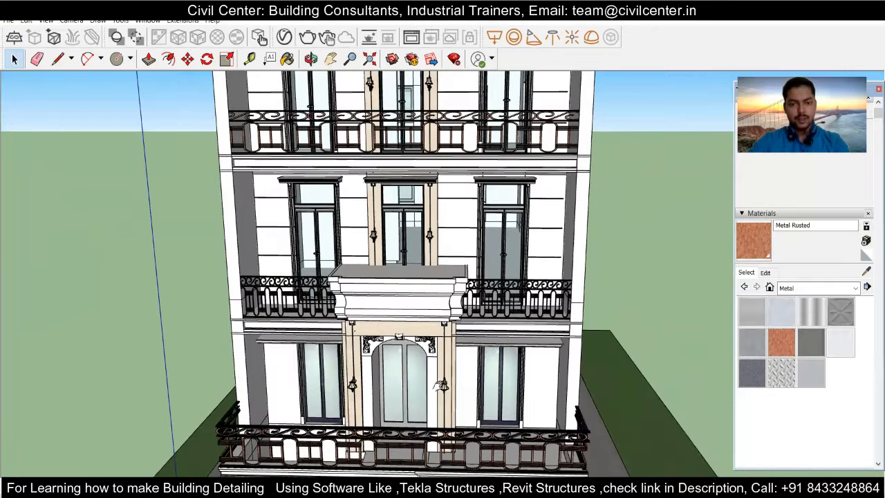
{"action": "middle_click_drag", "start_coordinate": [450, 351], "coordinate": [461, 282]}
{"action": "scroll", "coordinate": [509, 227], "scroll_direction": "up", "scroll_amount": 8}
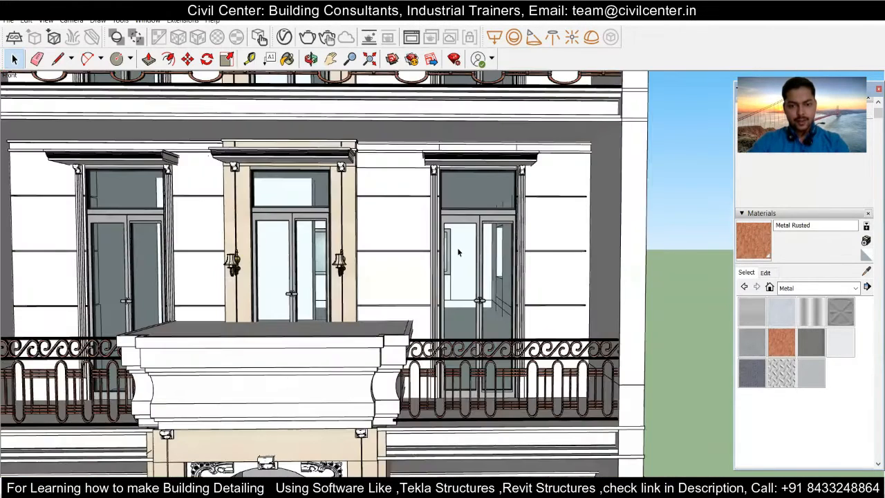
{"action": "left_click", "coordinate": [462, 179]}
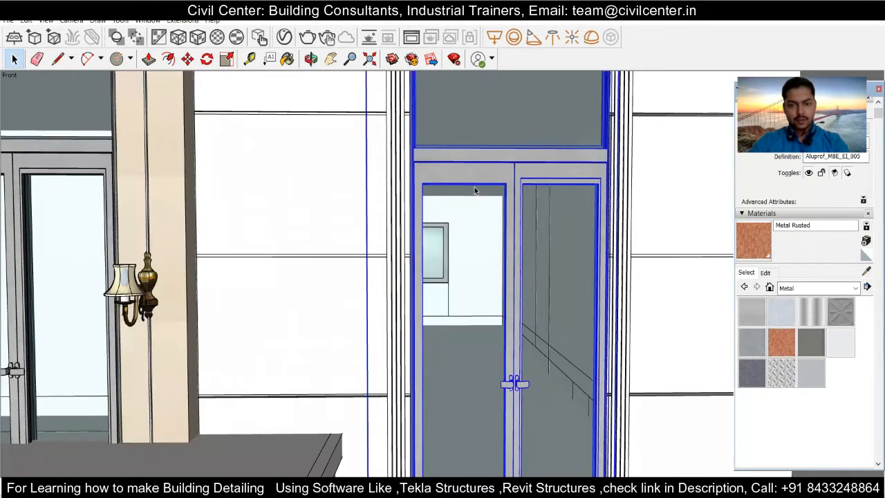
{"action": "scroll", "coordinate": [447, 179], "scroll_direction": "down", "scroll_amount": 5}
{"action": "scroll", "coordinate": [446, 178], "scroll_direction": "down", "scroll_amount": 4}
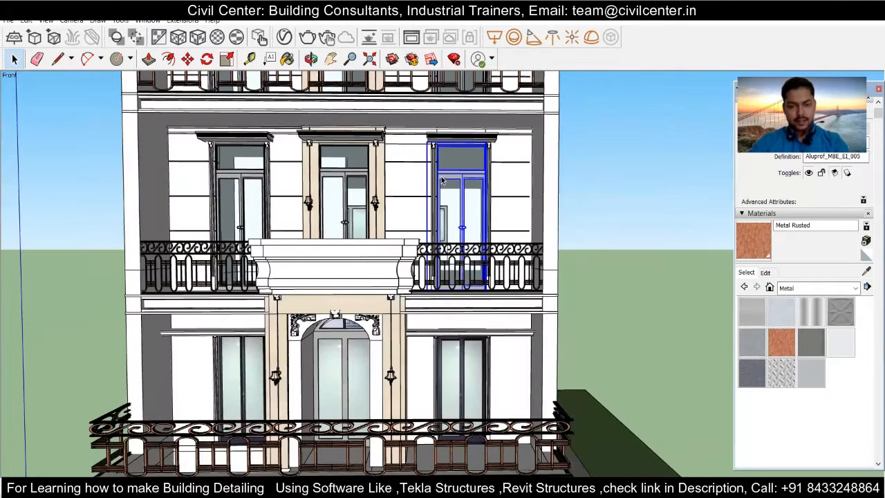
{"action": "scroll", "coordinate": [470, 330], "scroll_direction": "down", "scroll_amount": 2}
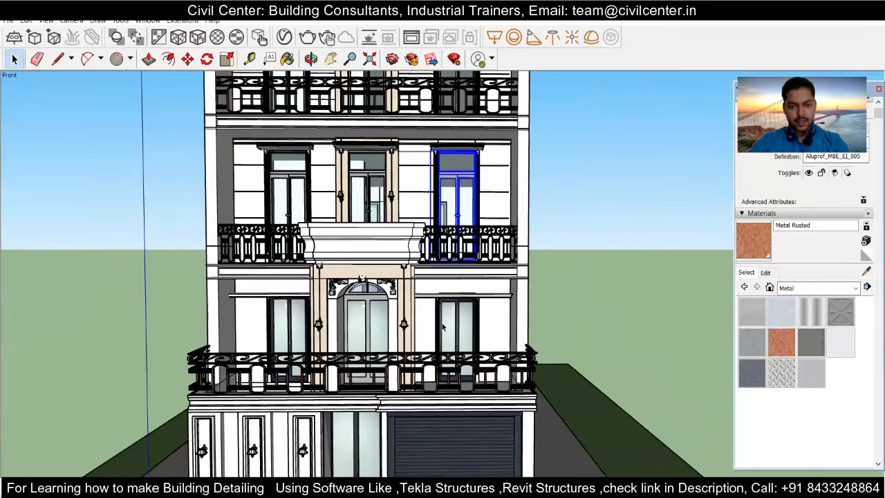
Open the first-floor glass door component to the right of the arched entrance for editing
{"action": "left_click", "coordinate": [443, 326]}
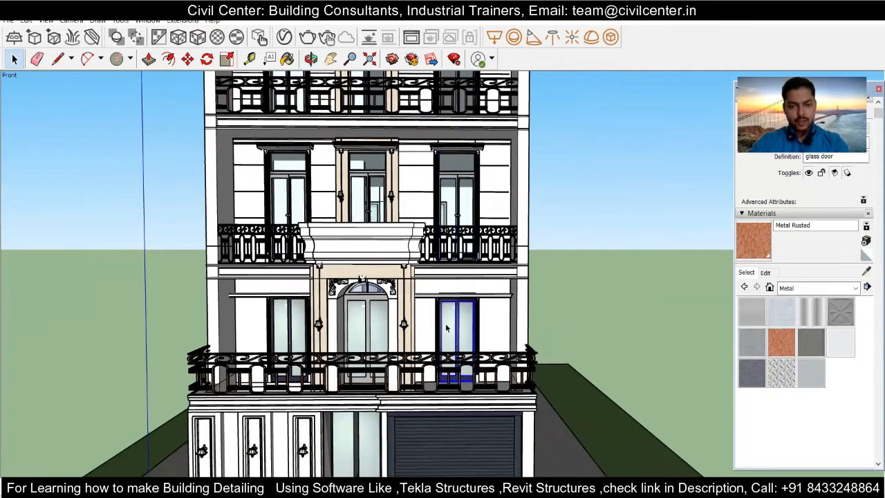
{"action": "double_click", "coordinate": [446, 328]}
{"action": "scroll", "coordinate": [453, 328], "scroll_direction": "up", "scroll_amount": 4}
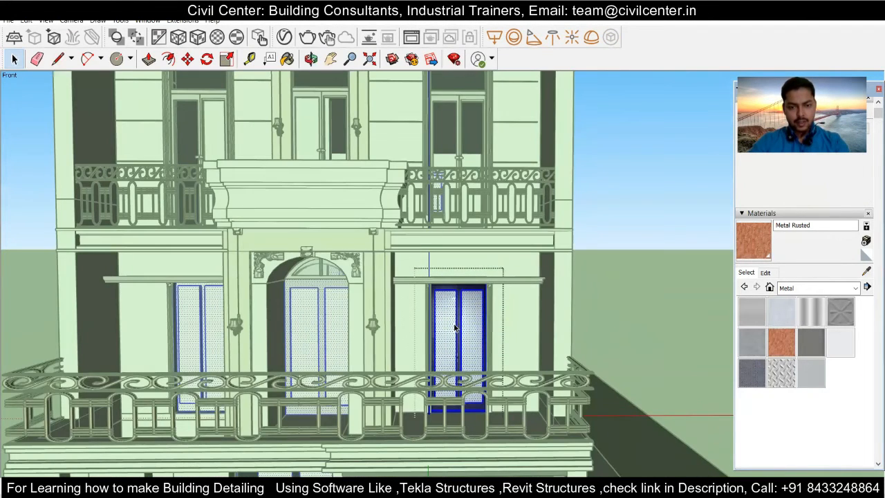
{"action": "scroll", "coordinate": [463, 332], "scroll_direction": "up", "scroll_amount": 2}
{"action": "left_click", "coordinate": [460, 341]}
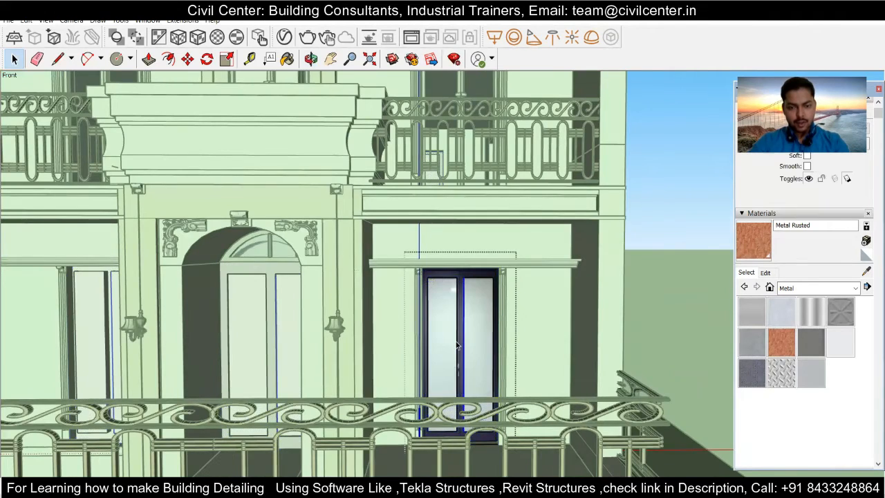
{"action": "scroll", "coordinate": [459, 342], "scroll_direction": "up", "scroll_amount": 2}
{"action": "scroll", "coordinate": [461, 341], "scroll_direction": "up", "scroll_amount": 5}
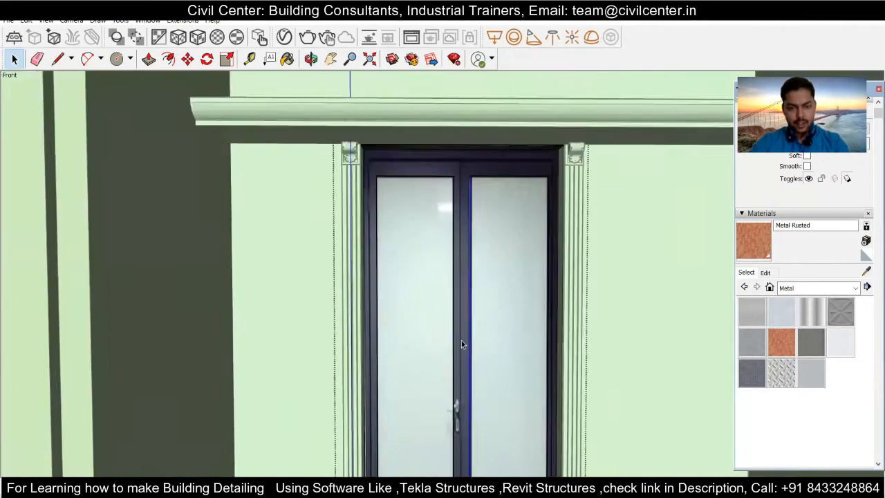
Paint the frame of the open glass door with the Aluminum material from the Metal collection
{"action": "left_click", "coordinate": [457, 342]}
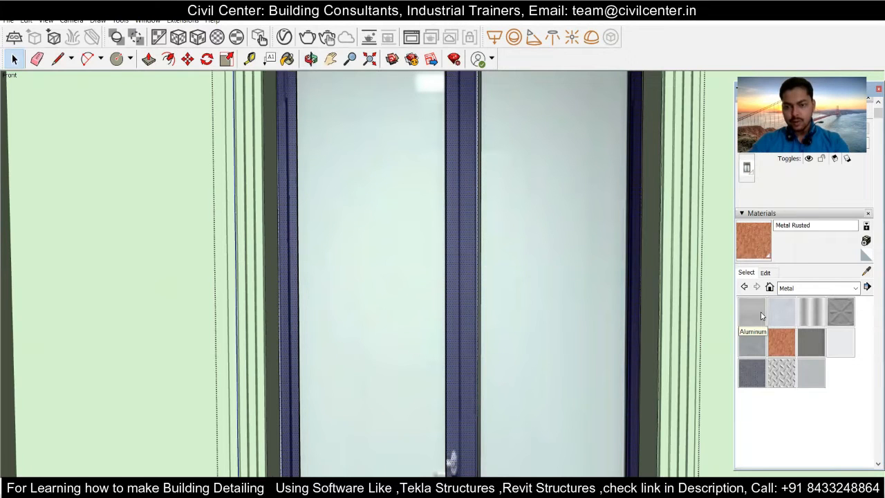
{"action": "left_click", "coordinate": [752, 319]}
{"action": "left_click", "coordinate": [454, 367]}
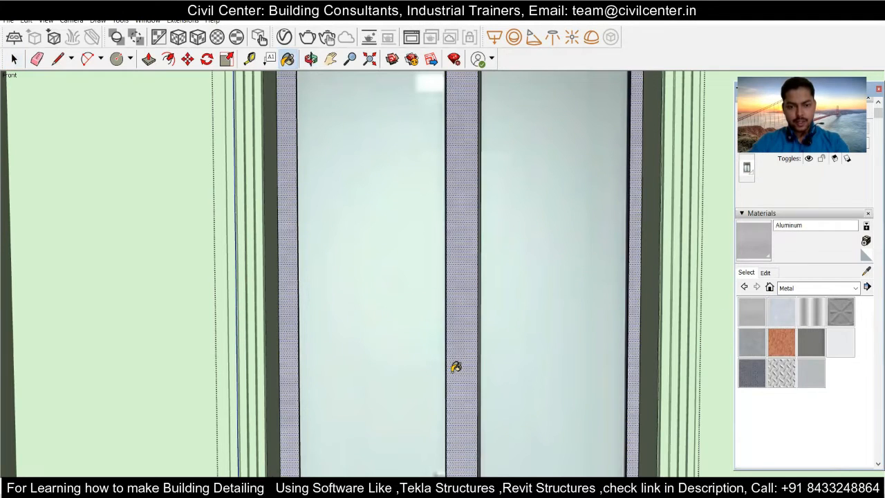
{"action": "scroll", "coordinate": [438, 309], "scroll_direction": "down", "scroll_amount": 5}
{"action": "scroll", "coordinate": [459, 311], "scroll_direction": "up", "scroll_amount": 2}
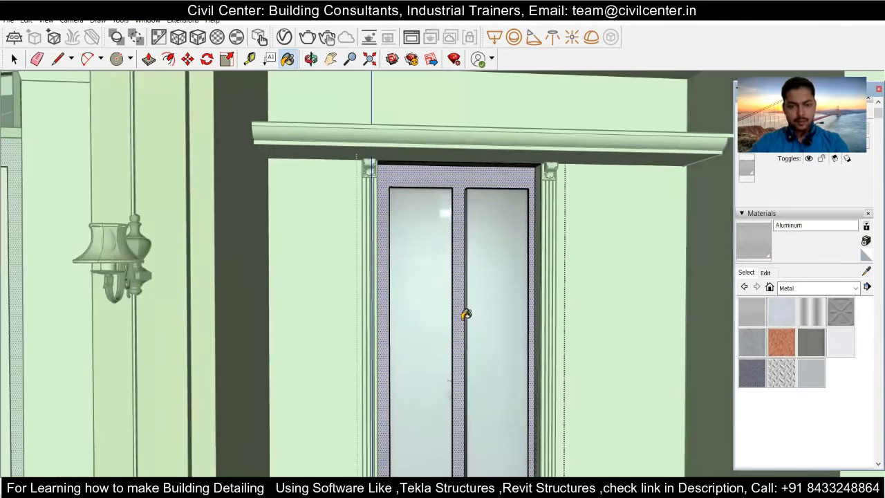
{"action": "key", "text": "space"}
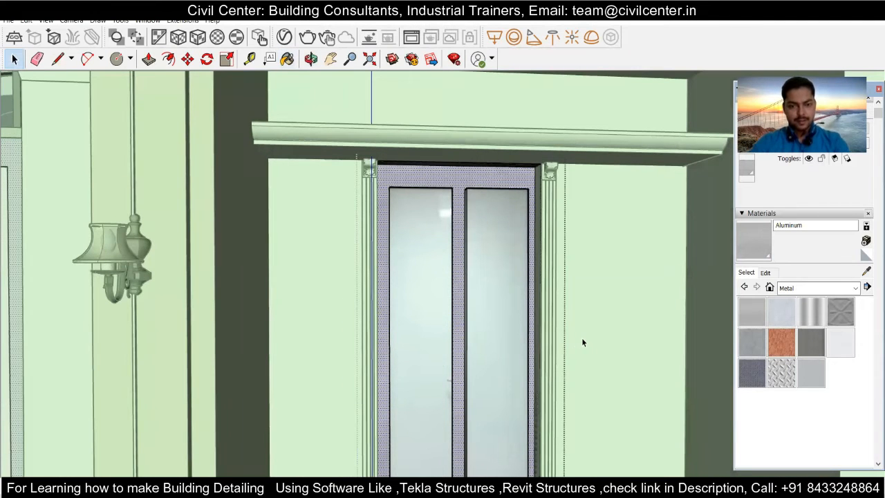
Close the door component and examine the painted frames on the first-floor and ground-floor doors
{"action": "scroll", "coordinate": [549, 320], "scroll_direction": "down", "scroll_amount": 4}
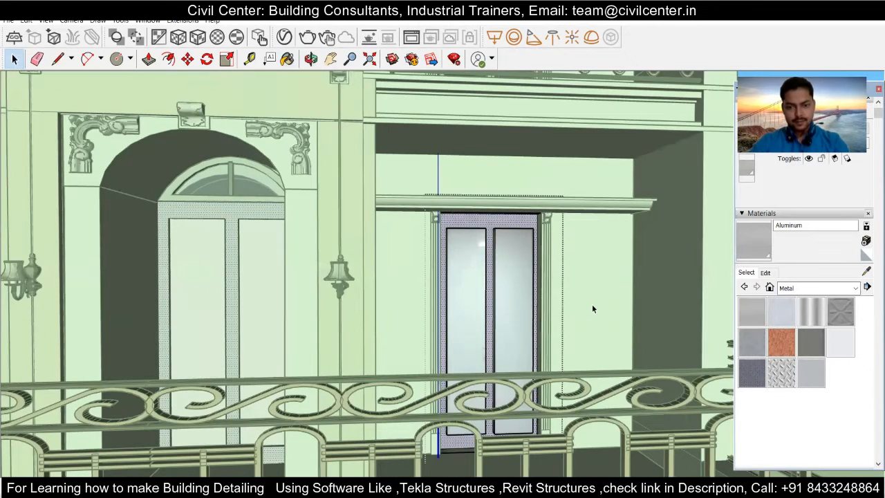
{"action": "scroll", "coordinate": [464, 328], "scroll_direction": "up", "scroll_amount": 3}
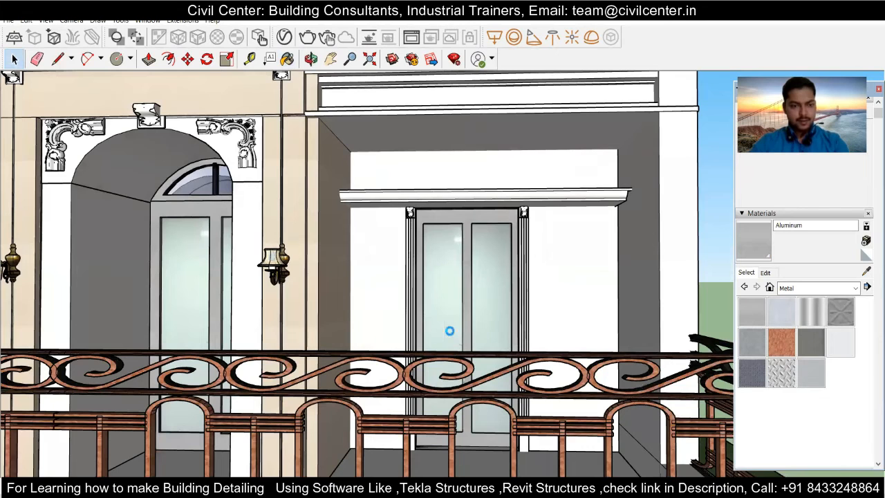
{"action": "scroll", "coordinate": [449, 331], "scroll_direction": "up", "scroll_amount": 2}
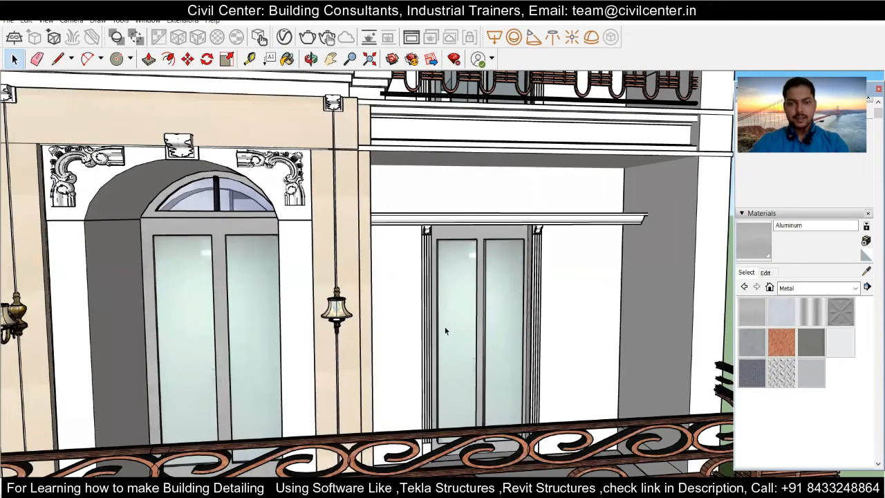
{"action": "scroll", "coordinate": [431, 330], "scroll_direction": "down", "scroll_amount": 2}
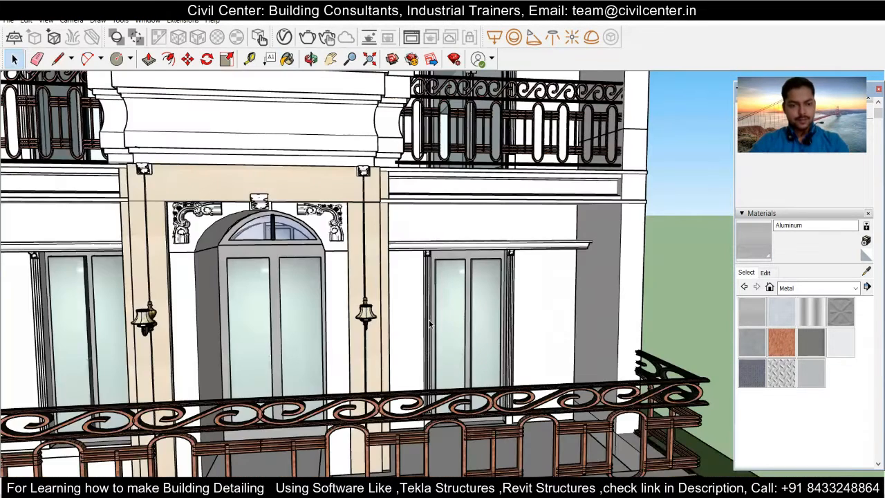
{"action": "scroll", "coordinate": [430, 324], "scroll_direction": "down", "scroll_amount": 3}
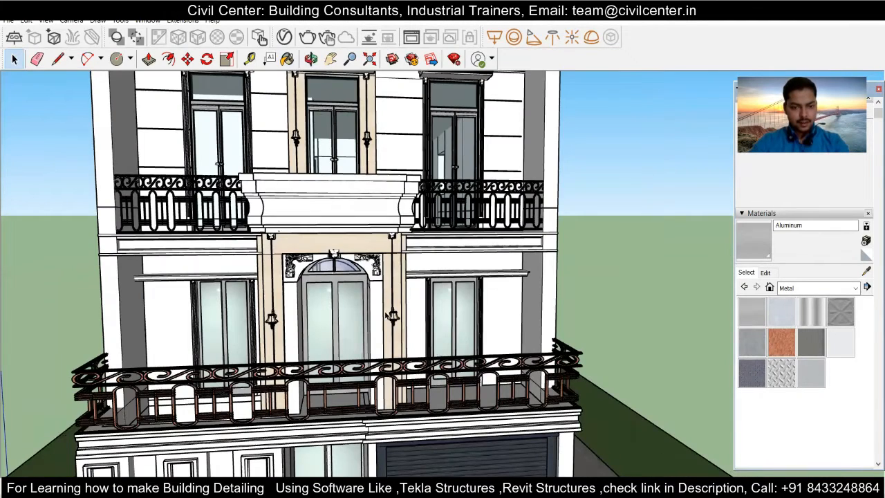
{"action": "scroll", "coordinate": [387, 317], "scroll_direction": "up", "scroll_amount": 2}
{"action": "scroll", "coordinate": [368, 283], "scroll_direction": "up", "scroll_amount": 1}
{"action": "scroll", "coordinate": [325, 280], "scroll_direction": "down", "scroll_amount": 3}
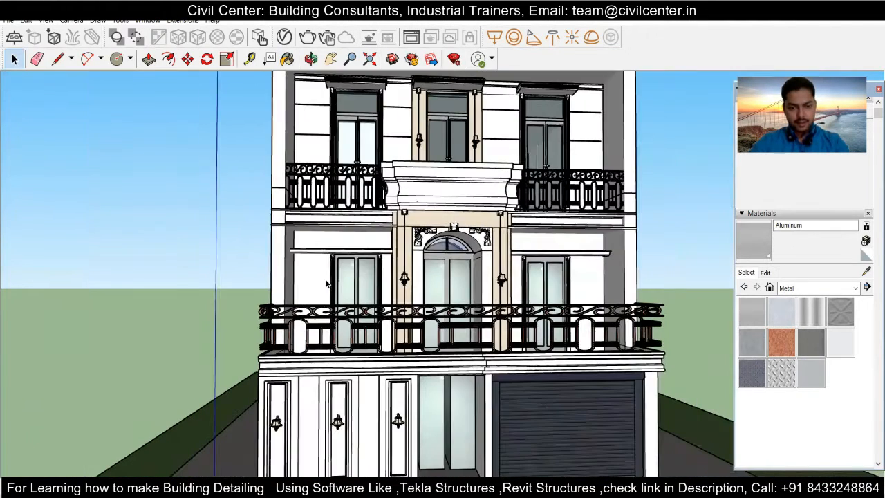
{"action": "scroll", "coordinate": [360, 317], "scroll_direction": "up", "scroll_amount": 1}
Undo the aluminum paint and the earlier door edits until the ground-floor glass door has its frame back, and close the component
{"action": "key", "text": "ctrl+z"}
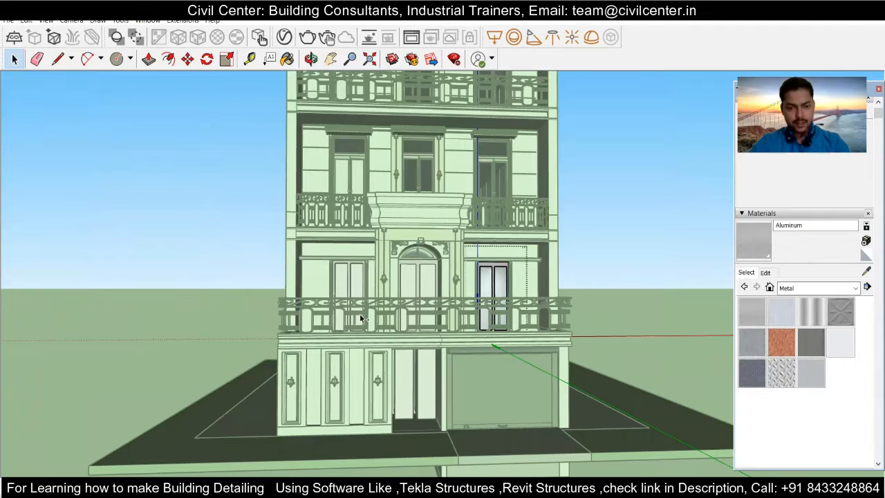
{"action": "key", "text": "ctrl+z"}
{"action": "key", "text": "ctrl+z"}
{"action": "key", "text": "ctrl+z"}
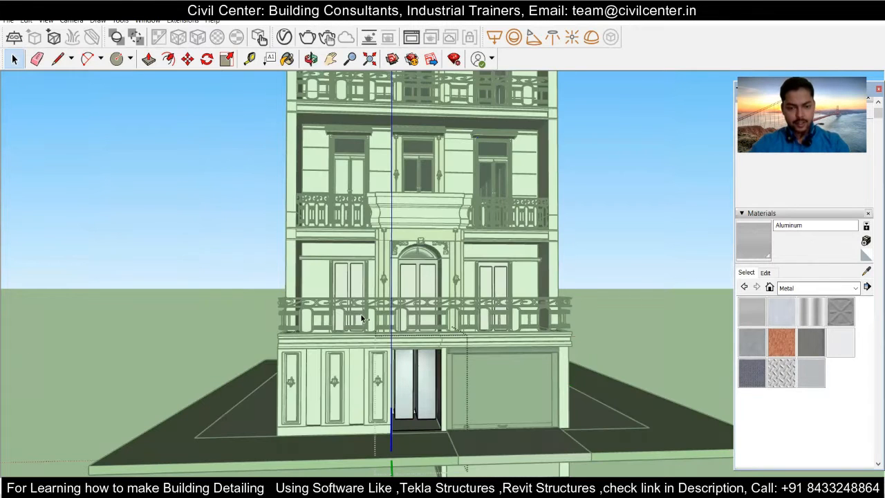
{"action": "key", "text": "ctrl+z"}
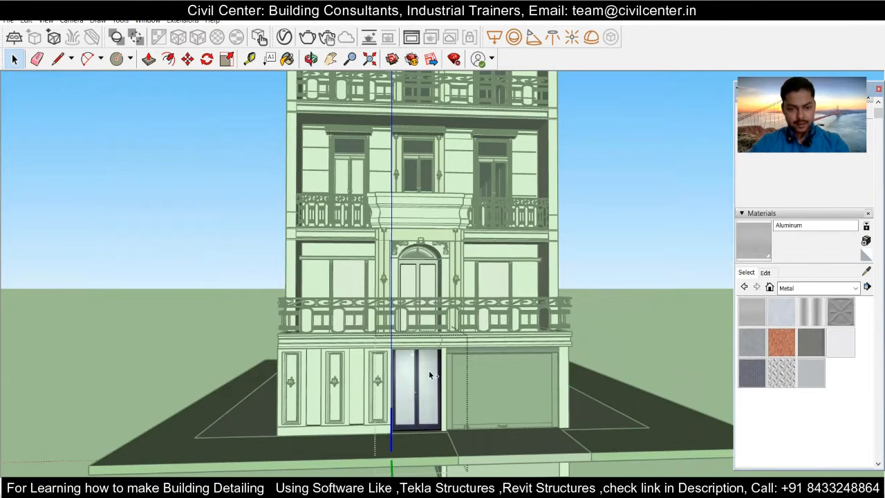
{"action": "middle_click_drag", "start_coordinate": [429, 373], "coordinate": [510, 315]}
{"action": "left_click", "coordinate": [566, 257]}
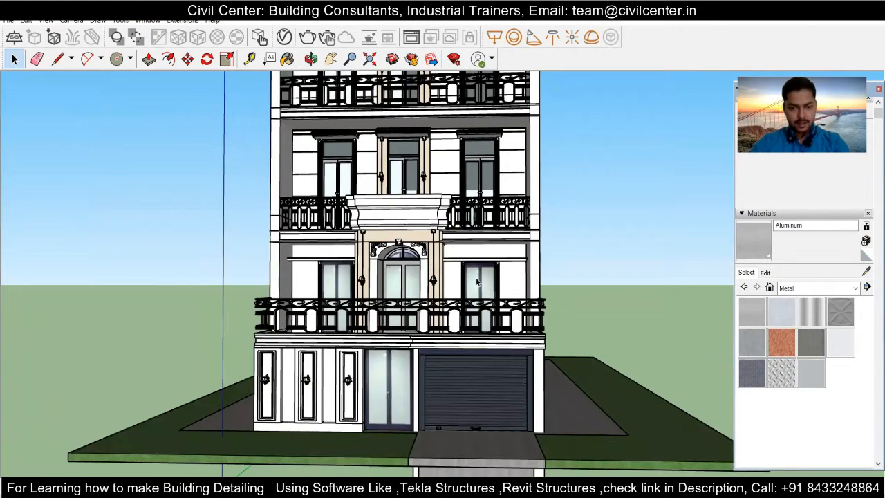
Reopen the first-floor glass door component to the right of the arched entrance and select all its connected faces
{"action": "scroll", "coordinate": [477, 282], "scroll_direction": "up", "scroll_amount": 3}
{"action": "scroll", "coordinate": [477, 282], "scroll_direction": "up", "scroll_amount": 4}
{"action": "double_click", "coordinate": [483, 286]}
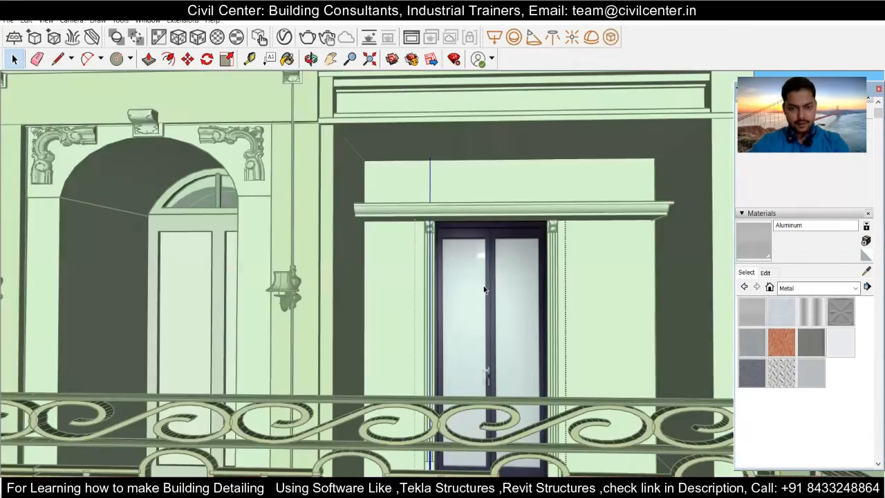
{"action": "left_click", "coordinate": [490, 300]}
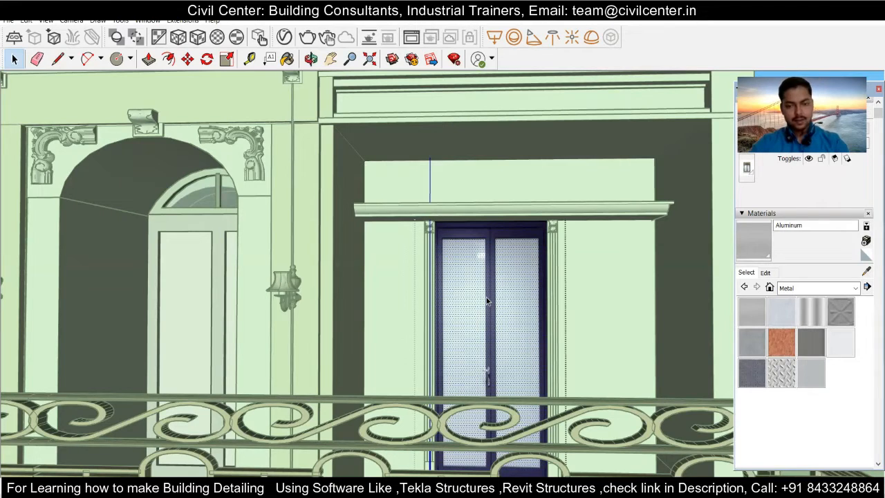
{"action": "key", "text": "Delete"}
Examine the open glass door's frame and panes up close and in relation to the whole facade
{"action": "middle_click_drag", "start_coordinate": [476, 335], "coordinate": [475, 327]}
{"action": "scroll", "coordinate": [491, 306], "scroll_direction": "up", "scroll_amount": 5}
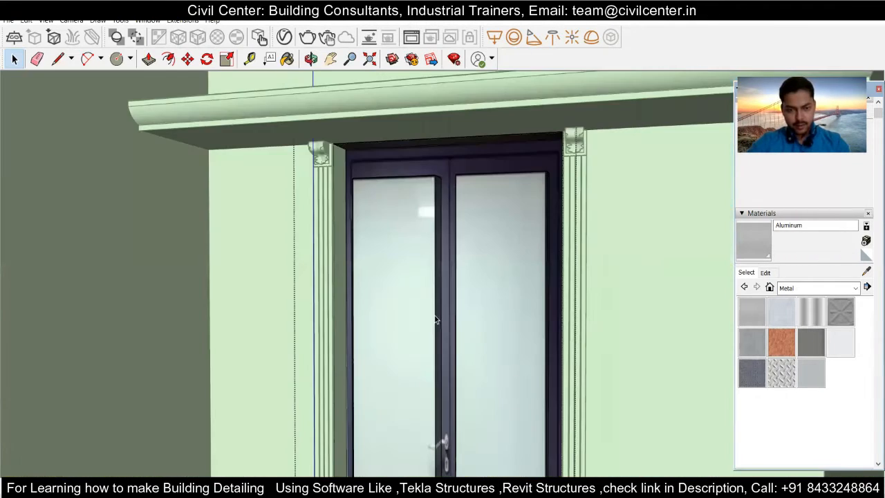
{"action": "scroll", "coordinate": [436, 313], "scroll_direction": "down", "scroll_amount": 5}
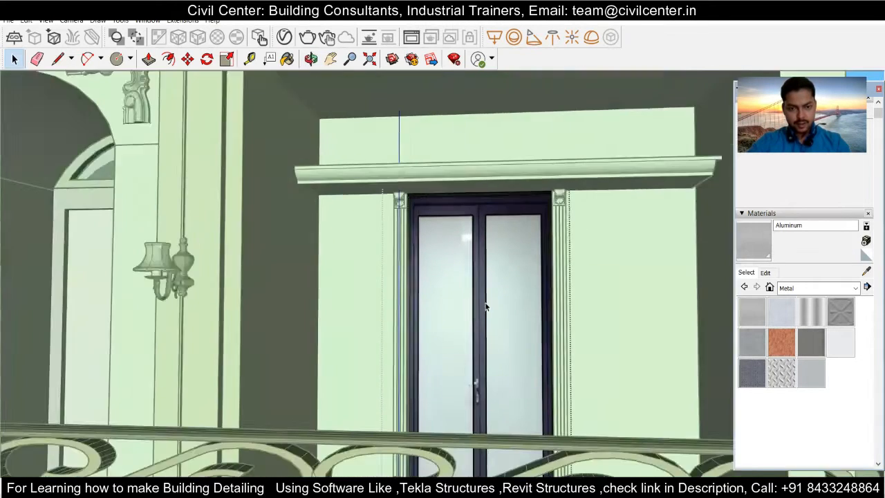
{"action": "scroll", "coordinate": [482, 293], "scroll_direction": "down", "scroll_amount": 3}
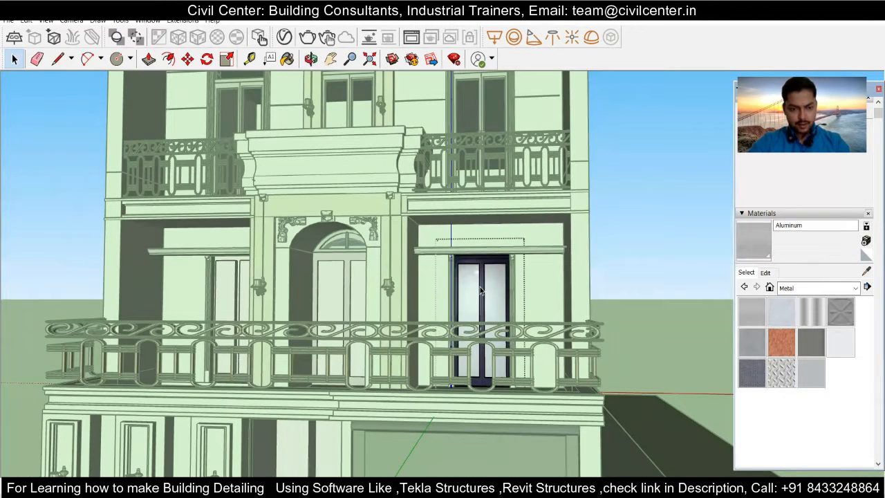
{"action": "scroll", "coordinate": [425, 343], "scroll_direction": "down", "scroll_amount": 3}
{"action": "scroll", "coordinate": [487, 278], "scroll_direction": "up", "scroll_amount": 1}
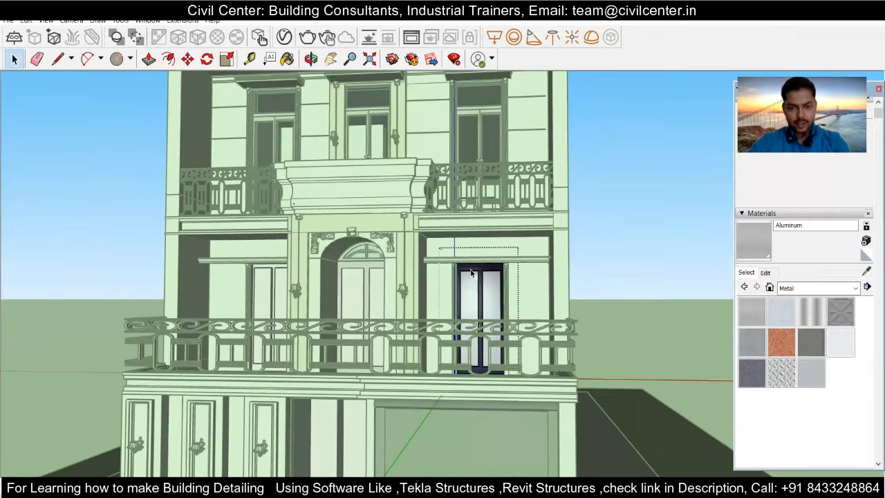
{"action": "scroll", "coordinate": [471, 274], "scroll_direction": "up", "scroll_amount": 2}
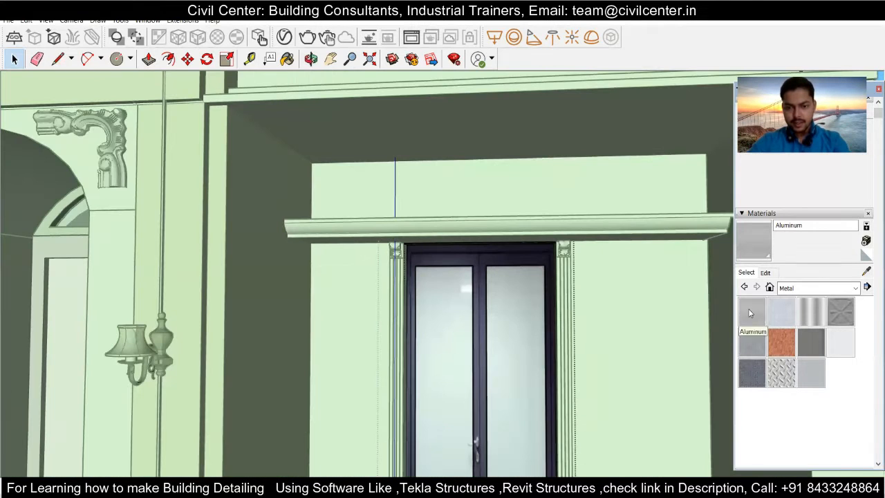
Try painting the open glass door's frame with the Aluminum material
{"action": "left_click", "coordinate": [752, 311]}
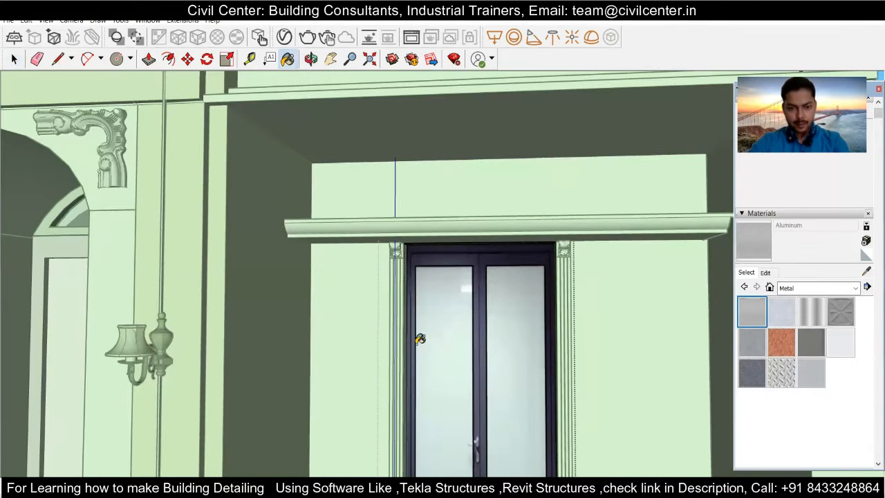
{"action": "left_click", "coordinate": [480, 356]}
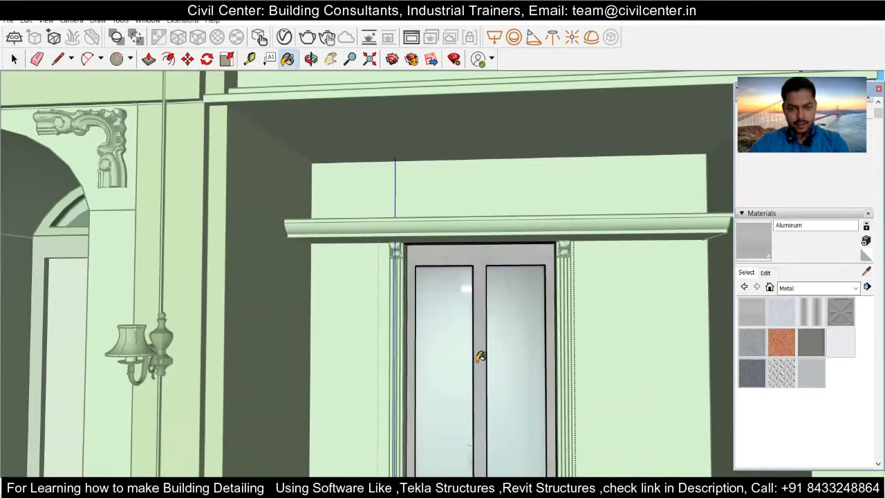
{"action": "left_click", "coordinate": [452, 304]}
{"action": "key", "text": "space"}
Select only the front frame face of the open glass door, without the glass panes and outer reveal
{"action": "scroll", "coordinate": [479, 358], "scroll_direction": "up", "scroll_amount": 3}
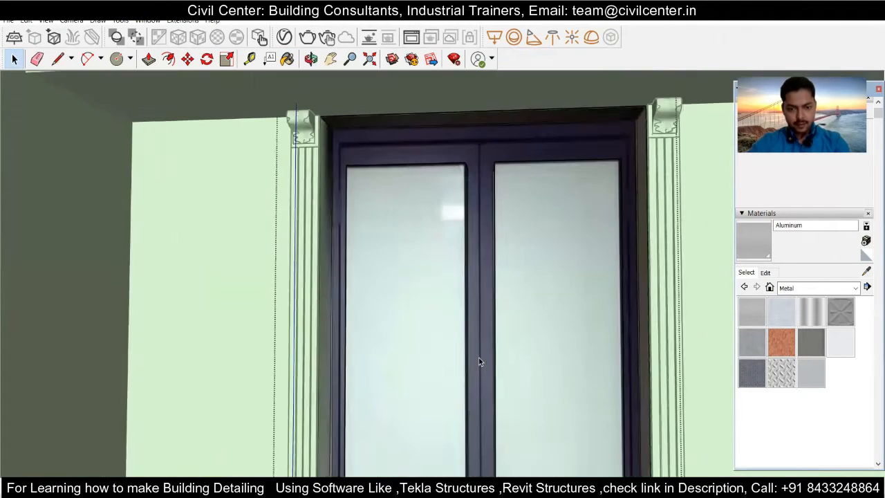
{"action": "scroll", "coordinate": [478, 357], "scroll_direction": "up", "scroll_amount": 1}
{"action": "left_click", "coordinate": [486, 352]}
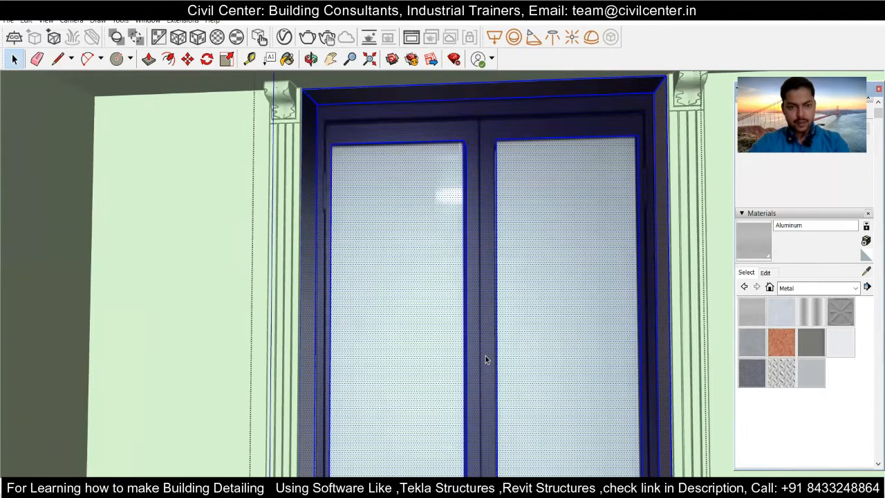
{"action": "left_click", "coordinate": [485, 356]}
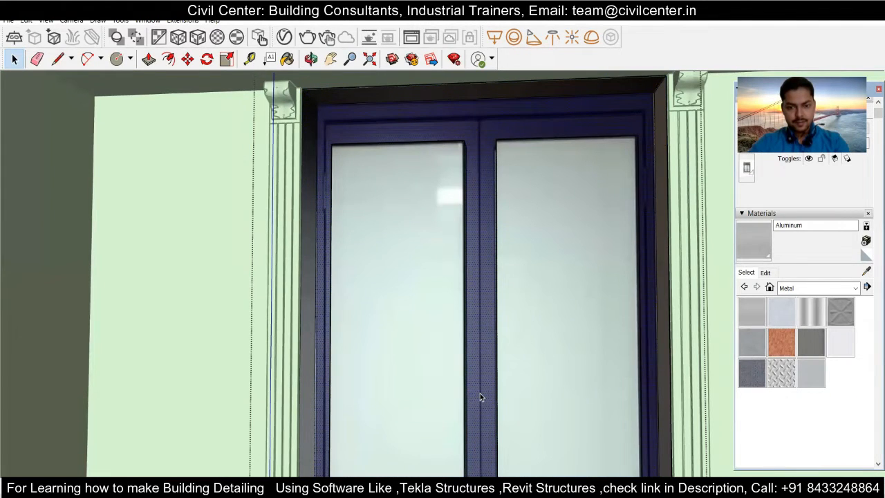
Try painting the selected front frame face of the open glass door with the Aluminum material, and close the component
{"action": "scroll", "coordinate": [481, 394], "scroll_direction": "up", "scroll_amount": 3}
{"action": "scroll", "coordinate": [489, 392], "scroll_direction": "down", "scroll_amount": 2}
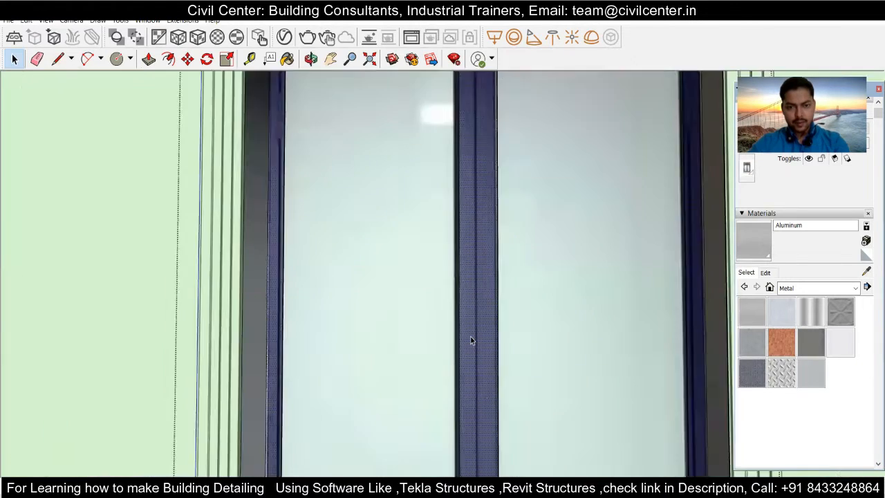
{"action": "scroll", "coordinate": [470, 337], "scroll_direction": "down", "scroll_amount": 3}
{"action": "scroll", "coordinate": [471, 335], "scroll_direction": "up", "scroll_amount": 4}
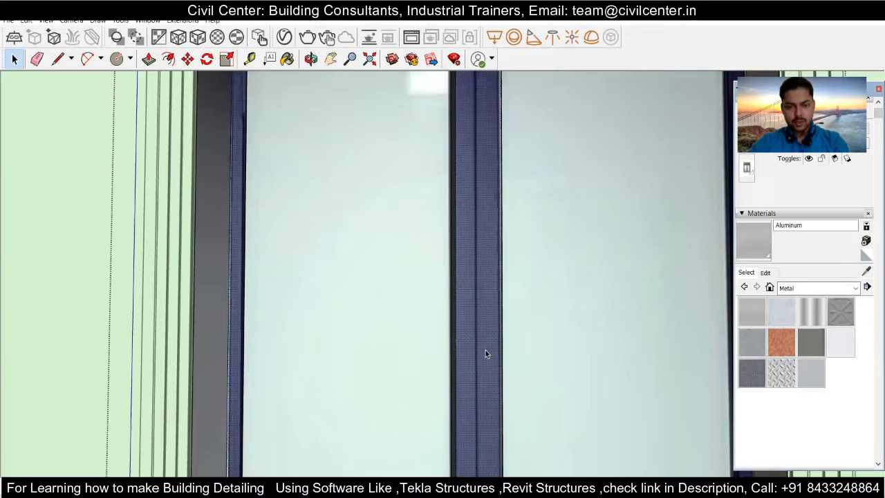
{"action": "scroll", "coordinate": [513, 285], "scroll_direction": "down", "scroll_amount": 1}
{"action": "key", "text": "b"}
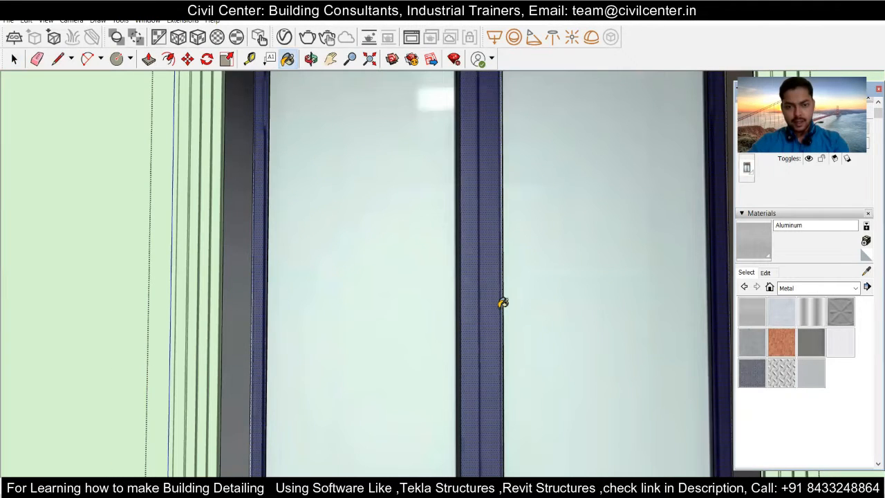
{"action": "left_click", "coordinate": [500, 339]}
{"action": "scroll", "coordinate": [474, 308], "scroll_direction": "down", "scroll_amount": 10}
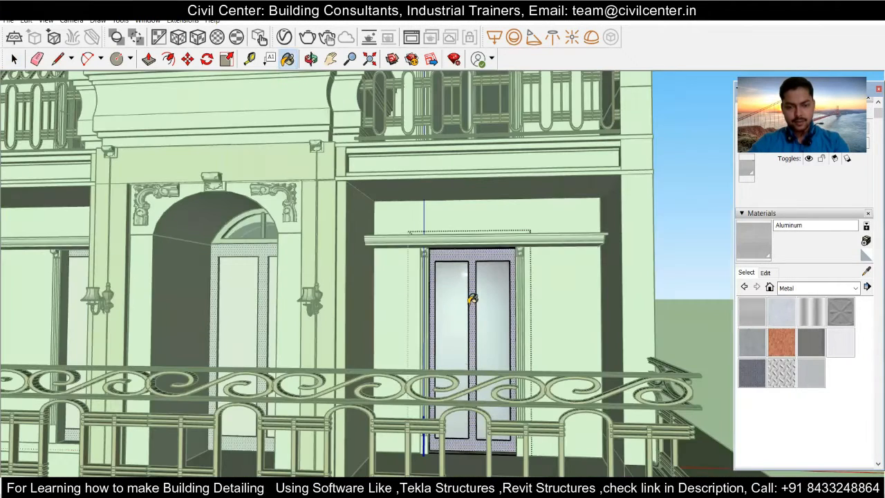
{"action": "scroll", "coordinate": [474, 313], "scroll_direction": "down", "scroll_amount": 1}
{"action": "scroll", "coordinate": [508, 334], "scroll_direction": "down", "scroll_amount": 1}
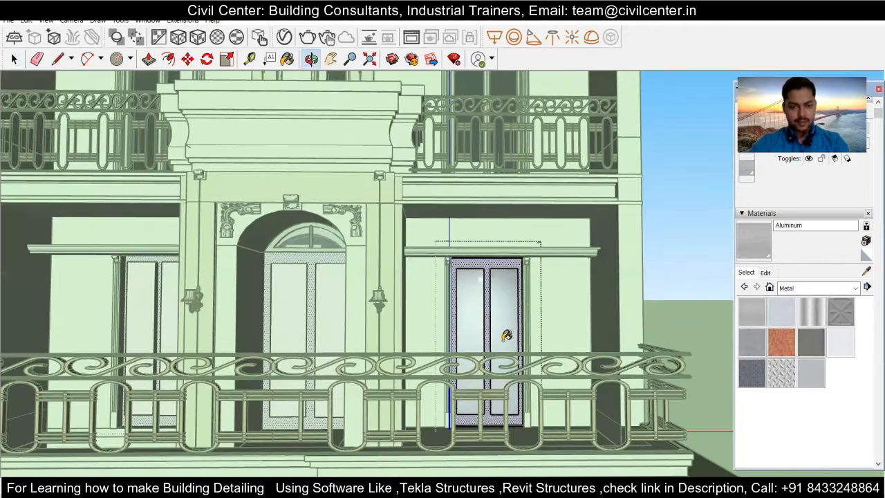
{"action": "key", "text": "space"}
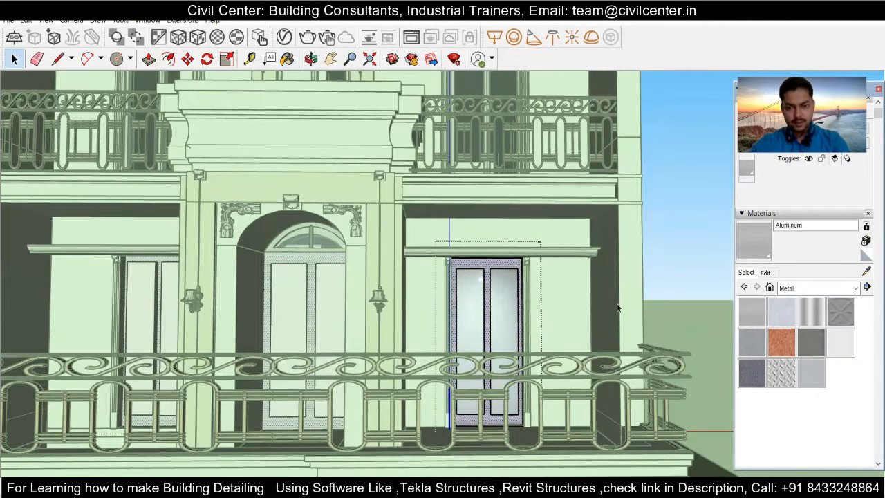
{"action": "key", "text": "Escape"}
{"action": "middle_click_drag", "start_coordinate": [475, 344], "coordinate": [479, 349]}
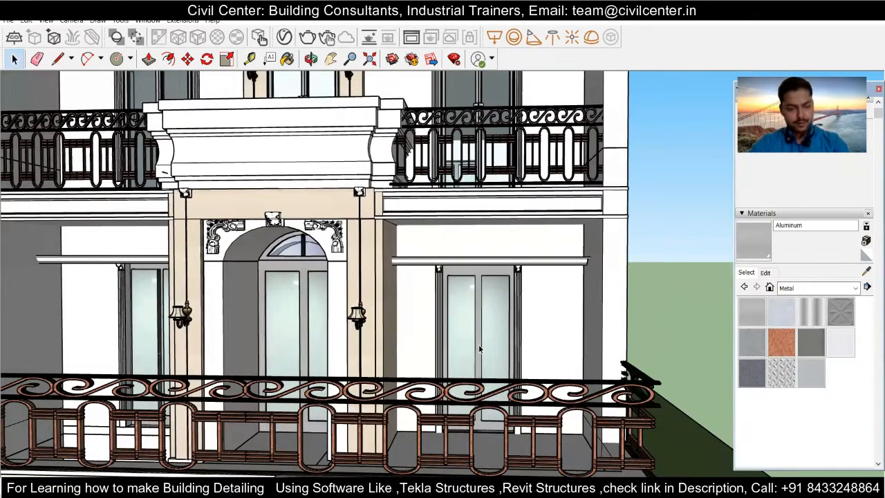
Reopen the glass door to the right of the arched entrance and examine its frame, handle and panes up close
{"action": "scroll", "coordinate": [479, 344], "scroll_direction": "up", "scroll_amount": 2}
{"action": "double_click", "coordinate": [476, 348]}
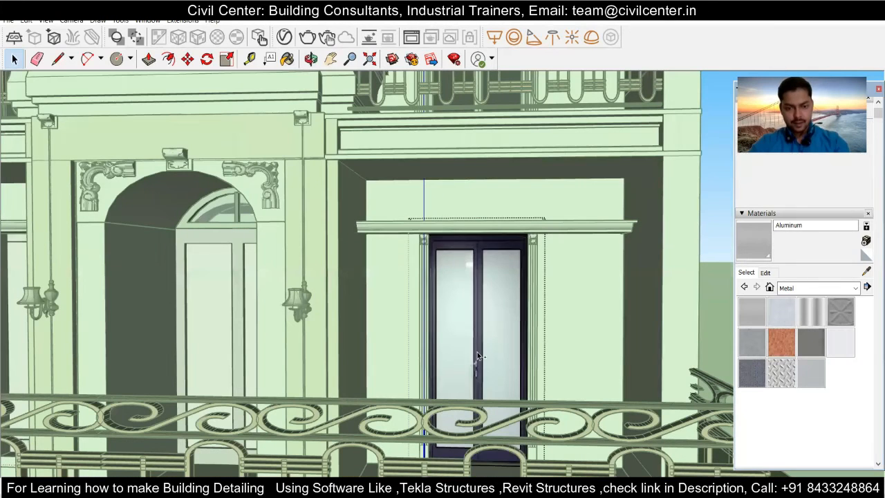
{"action": "middle_click_drag", "start_coordinate": [476, 361], "coordinate": [476, 375]}
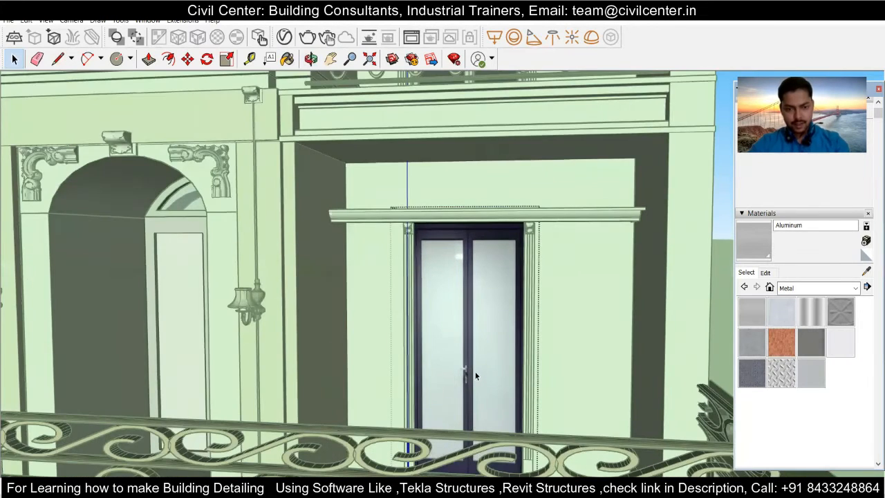
{"action": "scroll", "coordinate": [456, 377], "scroll_direction": "up", "scroll_amount": 3}
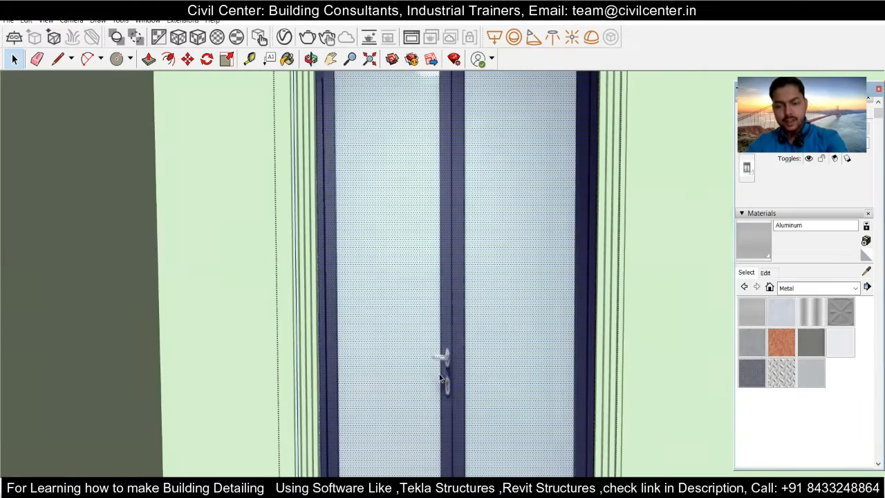
{"action": "scroll", "coordinate": [459, 365], "scroll_direction": "up", "scroll_amount": 2}
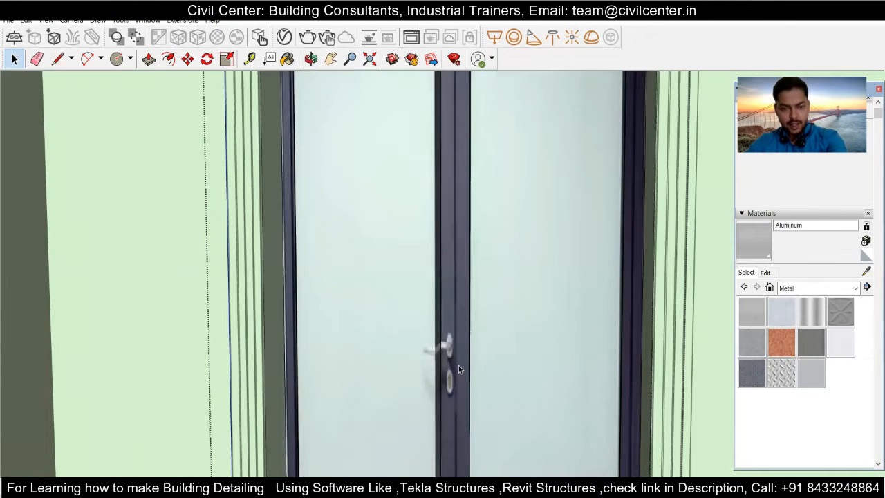
{"action": "mouse_move", "coordinate": [416, 377]}
{"action": "middle_mouse_down"}
{"action": "mouse_move", "coordinate": [478, 362]}
{"action": "mouse_move", "coordinate": [456, 389]}
{"action": "middle_mouse_up"}
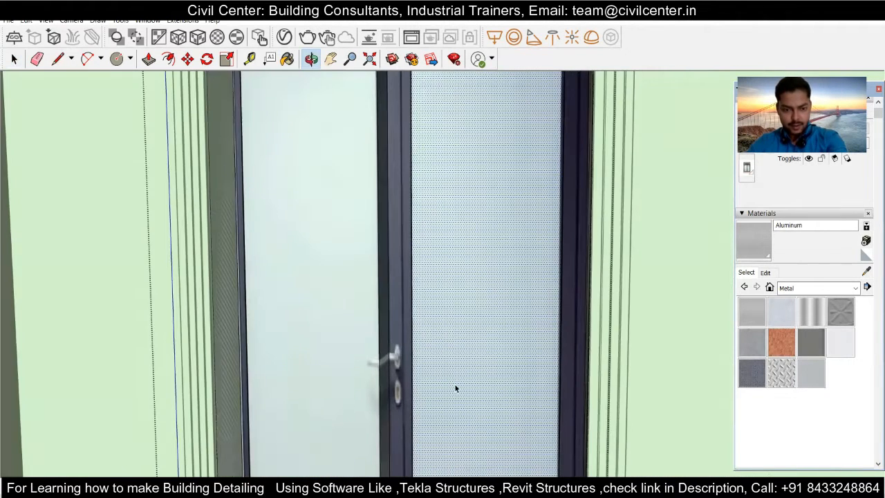
{"action": "scroll", "coordinate": [397, 391], "scroll_direction": "up", "scroll_amount": 3}
{"action": "middle_click_drag", "start_coordinate": [397, 391], "coordinate": [432, 355]}
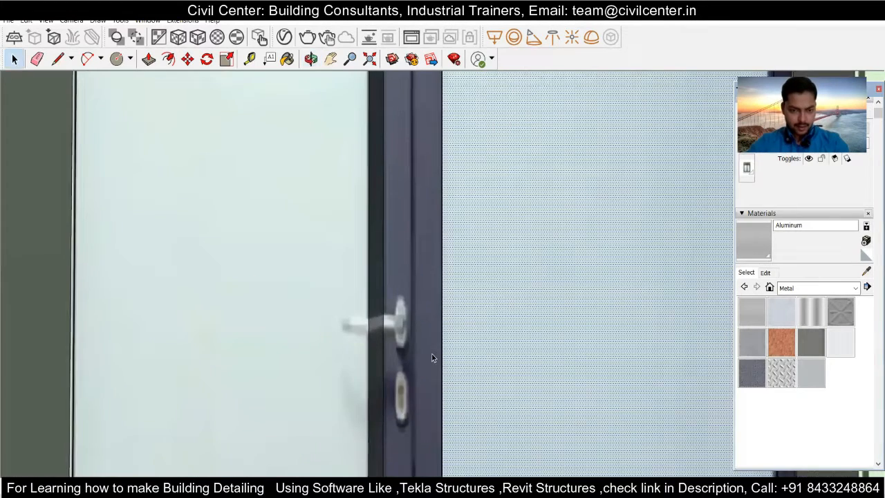
{"action": "scroll", "coordinate": [432, 353], "scroll_direction": "down", "scroll_amount": 5}
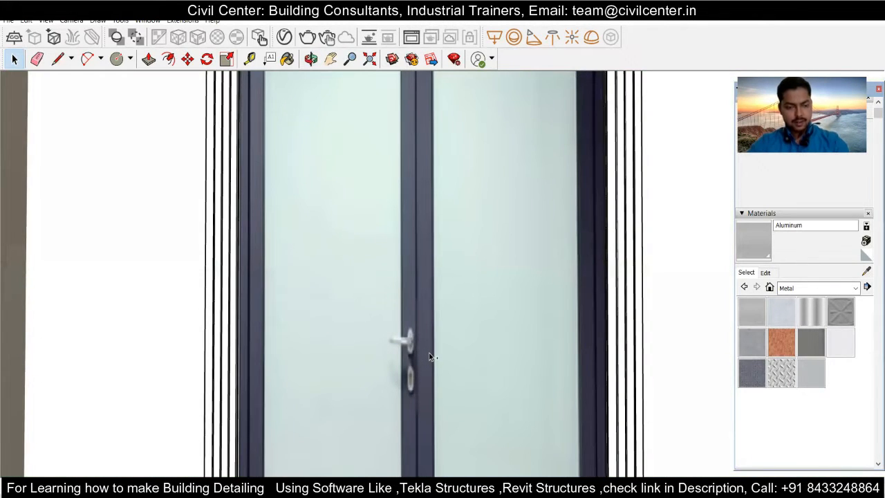
Try deleting both glass pane faces inside the door component, and undo the deletions
{"action": "left_click", "coordinate": [475, 344]}
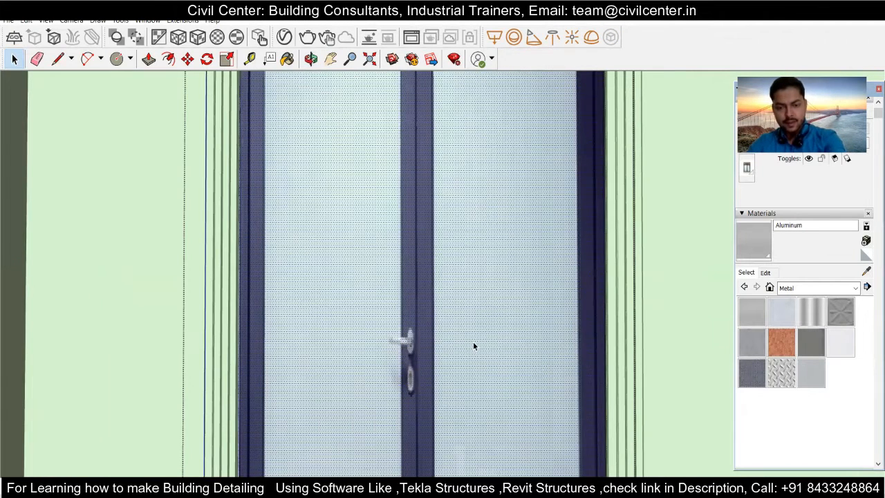
{"action": "key", "text": "Delete"}
{"action": "left_click", "coordinate": [474, 344]}
{"action": "key", "text": "Delete"}
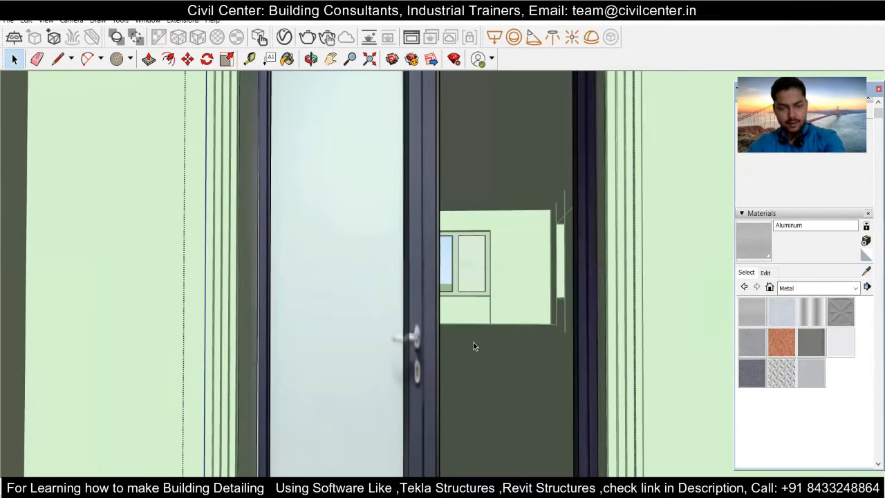
{"action": "left_click", "coordinate": [388, 348]}
{"action": "key", "text": "Delete"}
{"action": "left_click", "coordinate": [417, 358]}
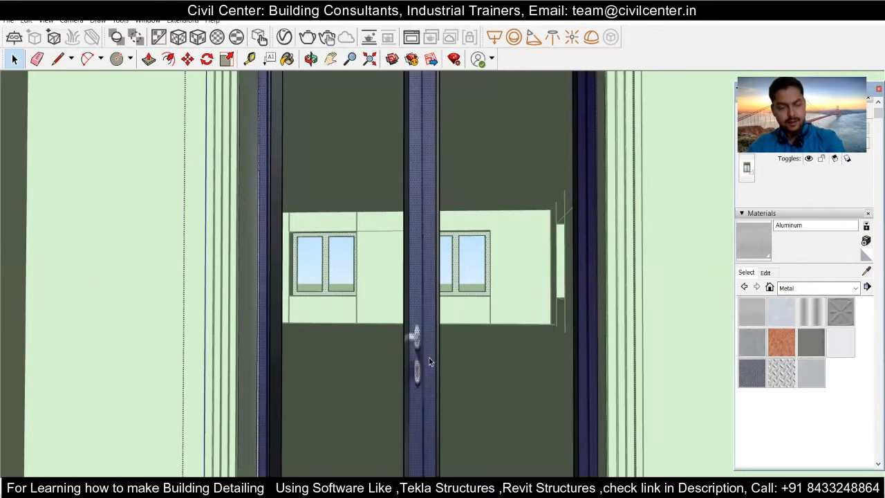
{"action": "key", "text": "ctrl+z"}
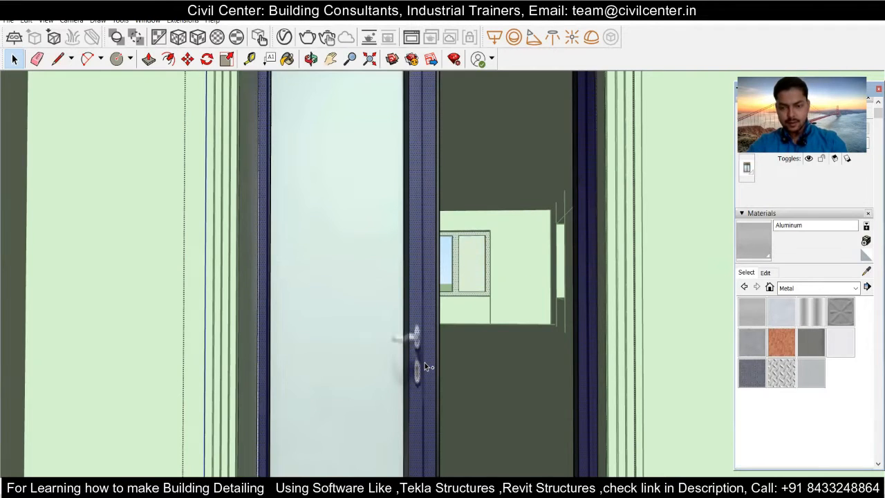
{"action": "key", "text": "ctrl+z"}
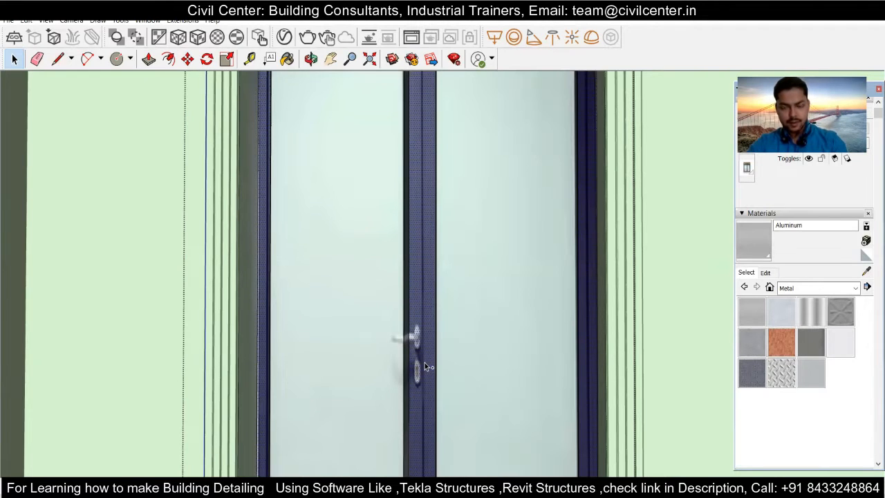
Try painting the door's right pane with Translucent Glass Sky Reflection from Glass and Mirrors, and undo the paint
{"action": "left_click", "coordinate": [826, 291]}
{"action": "left_click", "coordinate": [802, 347]}
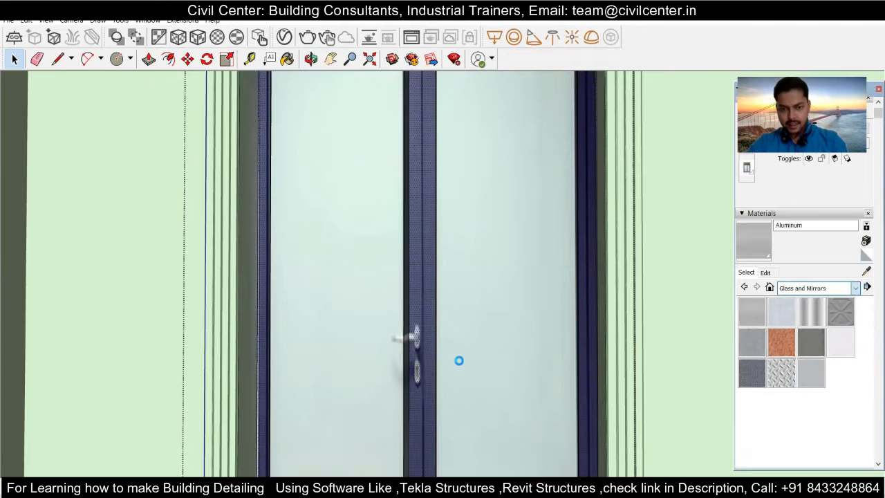
{"action": "left_click", "coordinate": [487, 338]}
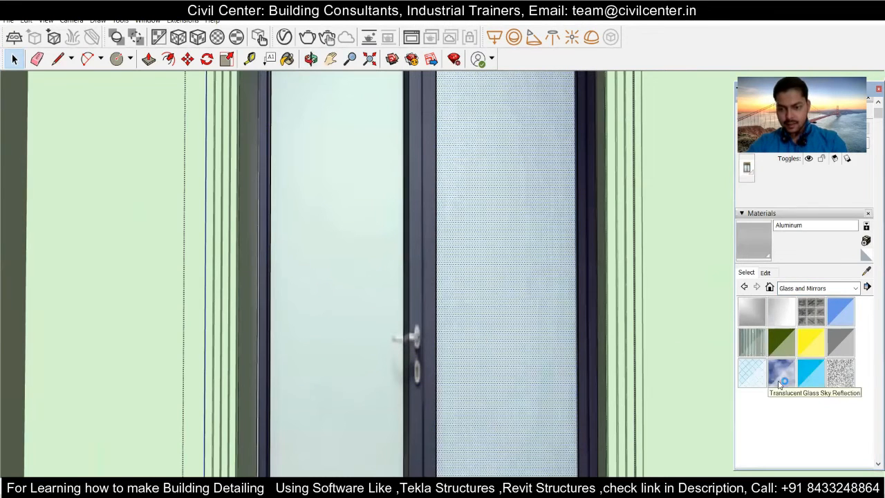
{"action": "left_click", "coordinate": [782, 360]}
{"action": "left_click", "coordinate": [470, 337]}
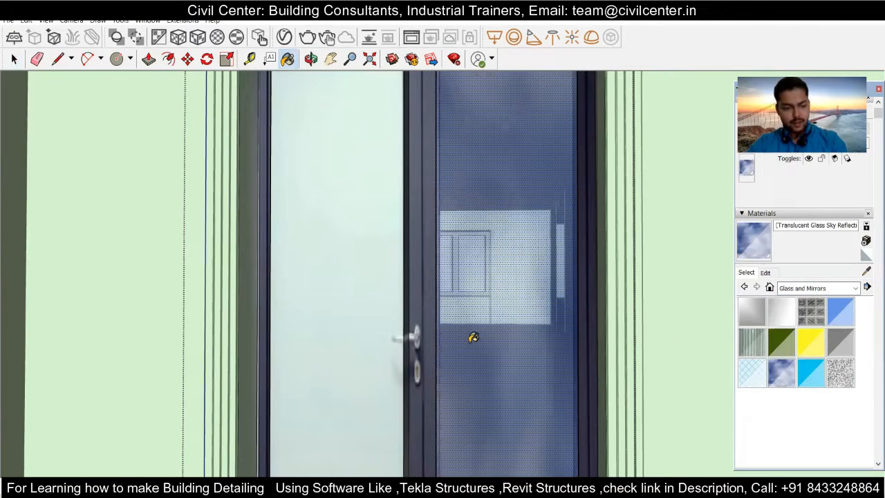
{"action": "key", "text": "ctrl+z"}
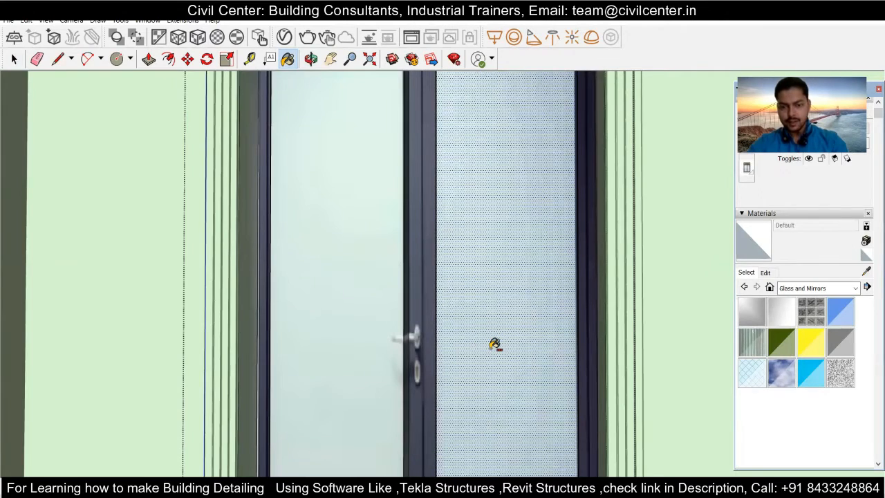
Close the glass door component, select the second-floor balcony door above it and compare it with the first-floor doors
{"action": "key", "text": "space"}
{"action": "scroll", "coordinate": [473, 310], "scroll_direction": "down", "scroll_amount": 5}
{"action": "scroll", "coordinate": [473, 311], "scroll_direction": "down", "scroll_amount": 3}
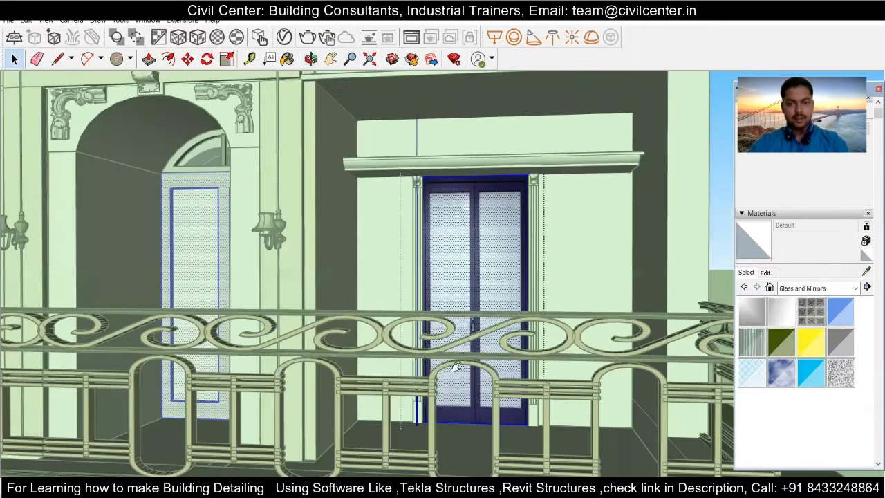
{"action": "middle_click_drag", "start_coordinate": [456, 367], "coordinate": [414, 452], "text": "shift"}
{"action": "middle_click_drag", "start_coordinate": [461, 281], "coordinate": [455, 374], "text": "shift"}
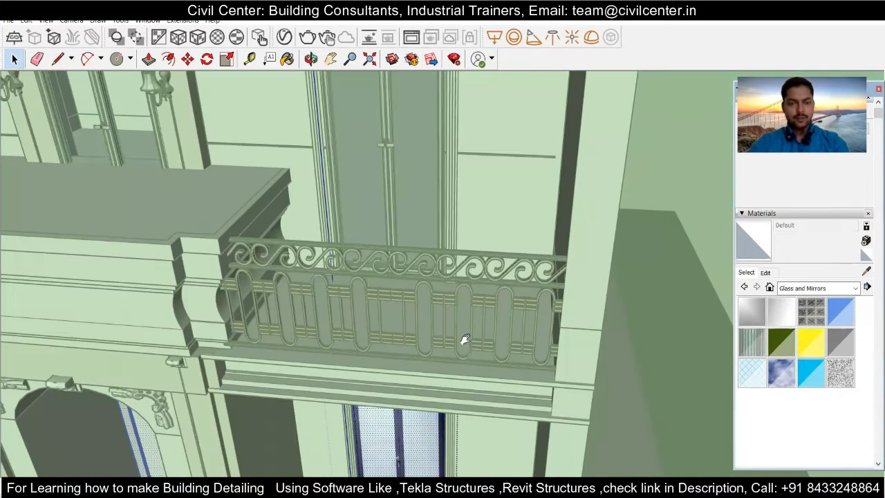
{"action": "middle_click_drag", "start_coordinate": [465, 339], "coordinate": [500, 453]}
{"action": "middle_click_drag", "start_coordinate": [441, 200], "coordinate": [441, 197]}
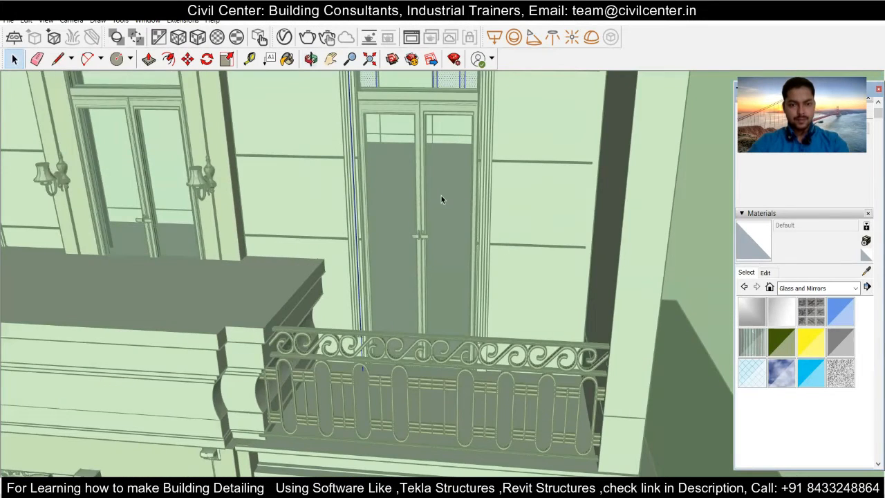
{"action": "left_click", "coordinate": [441, 199]}
{"action": "scroll", "coordinate": [441, 195], "scroll_direction": "down", "scroll_amount": 5}
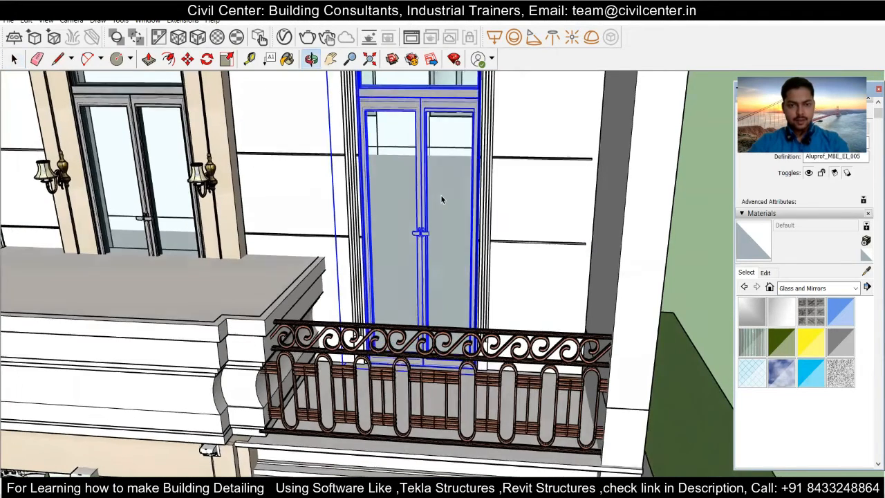
{"action": "scroll", "coordinate": [414, 257], "scroll_direction": "down", "scroll_amount": 3}
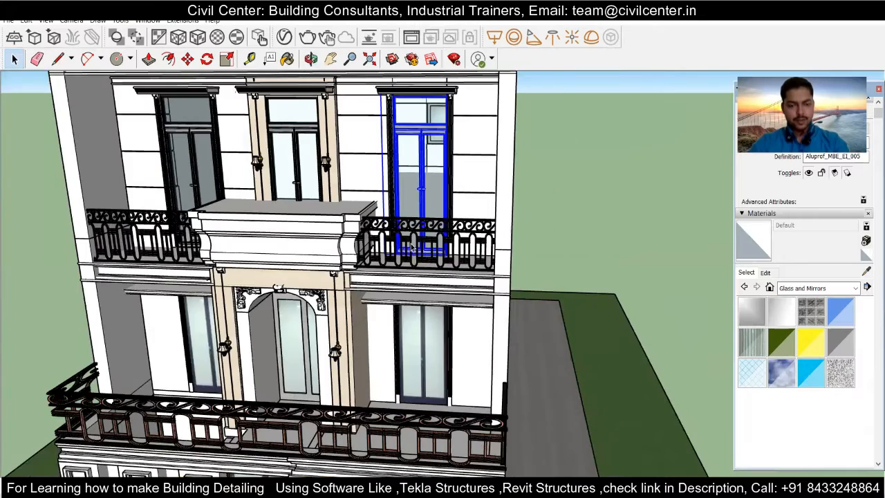
{"action": "scroll", "coordinate": [404, 305], "scroll_direction": "down", "scroll_amount": 1}
{"action": "middle_click_drag", "start_coordinate": [405, 296], "coordinate": [420, 275]}
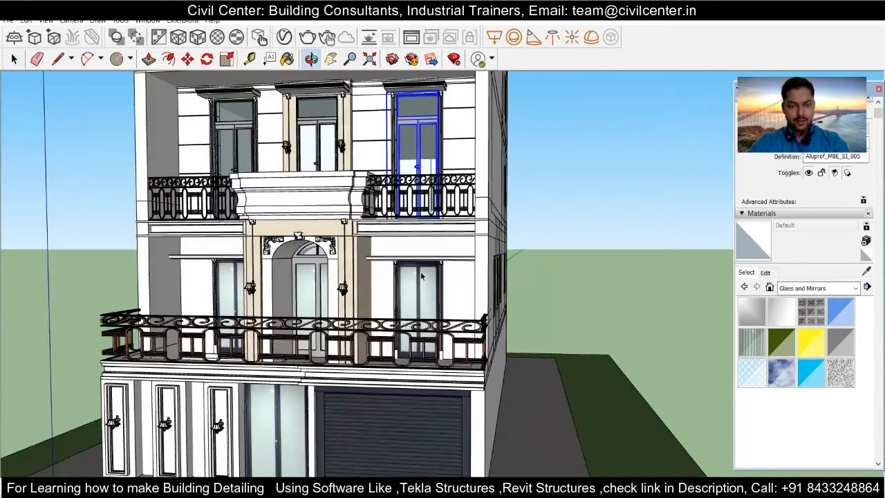
Delete the first-floor glass door to the right of the arched entrance
{"action": "scroll", "coordinate": [421, 272], "scroll_direction": "up", "scroll_amount": 3}
{"action": "scroll", "coordinate": [431, 302], "scroll_direction": "up", "scroll_amount": 5}
{"action": "left_click", "coordinate": [436, 306]}
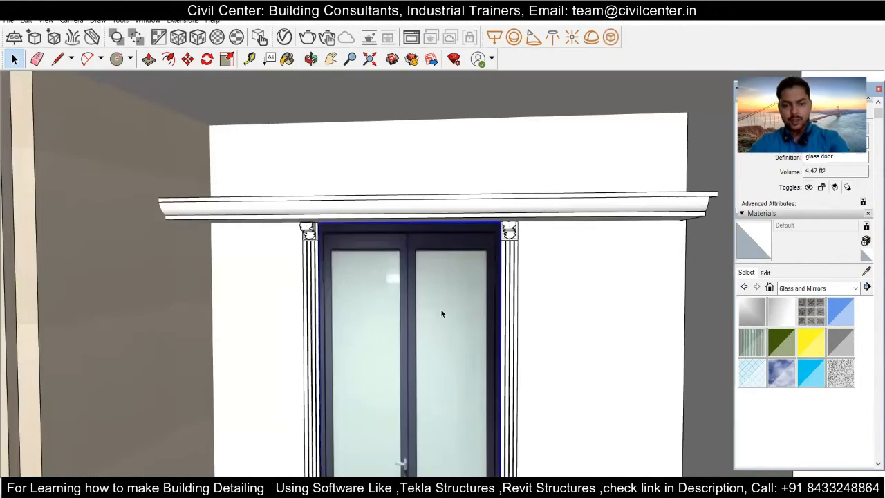
{"action": "key", "text": "Delete"}
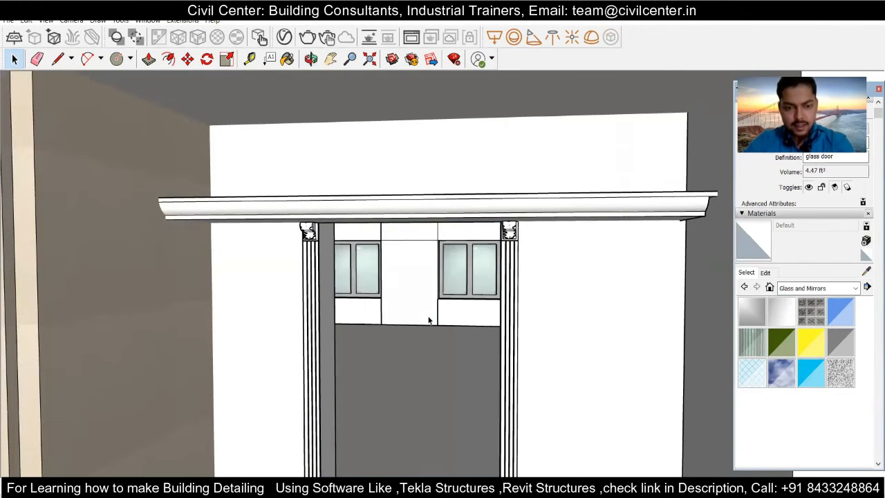
{"action": "scroll", "coordinate": [436, 306], "scroll_direction": "down", "scroll_amount": 5}
{"action": "scroll", "coordinate": [305, 316], "scroll_direction": "down", "scroll_amount": 4}
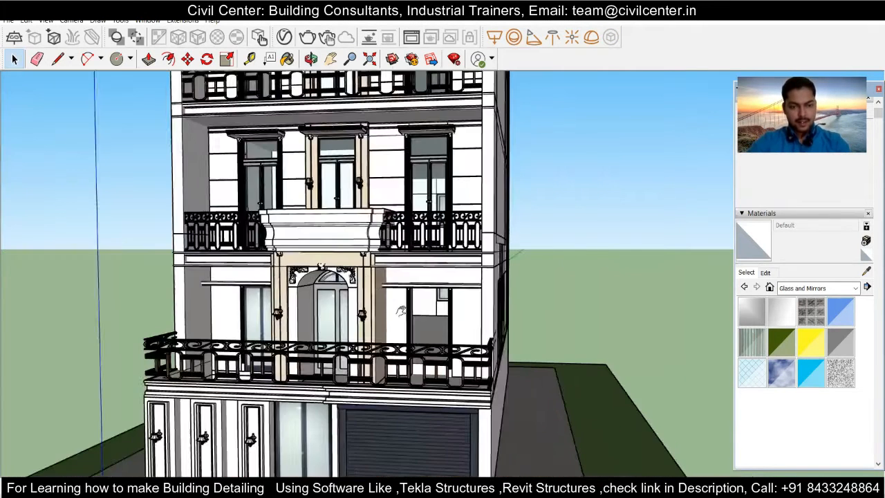
Delete the first-floor glass door to the left of the arched entrance
{"action": "scroll", "coordinate": [314, 317], "scroll_direction": "up", "scroll_amount": 4}
{"action": "left_click", "coordinate": [343, 311]}
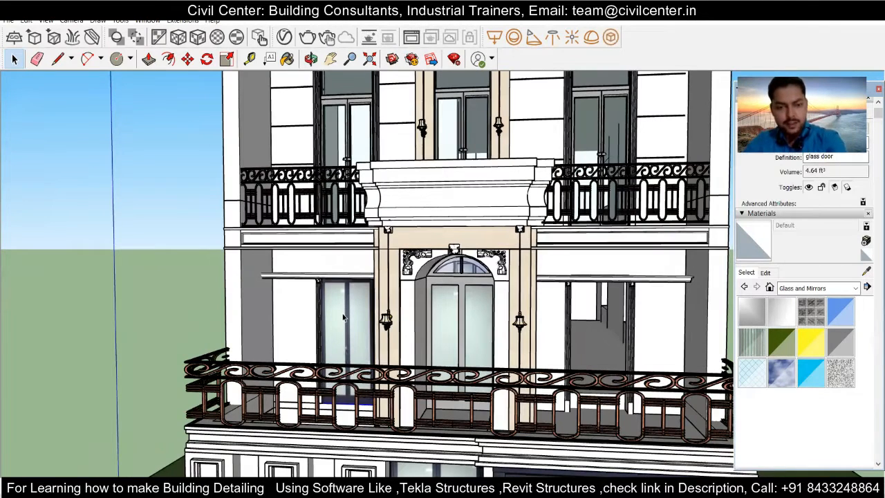
{"action": "key", "text": "Delete"}
{"action": "scroll", "coordinate": [356, 306], "scroll_direction": "down", "scroll_amount": 2}
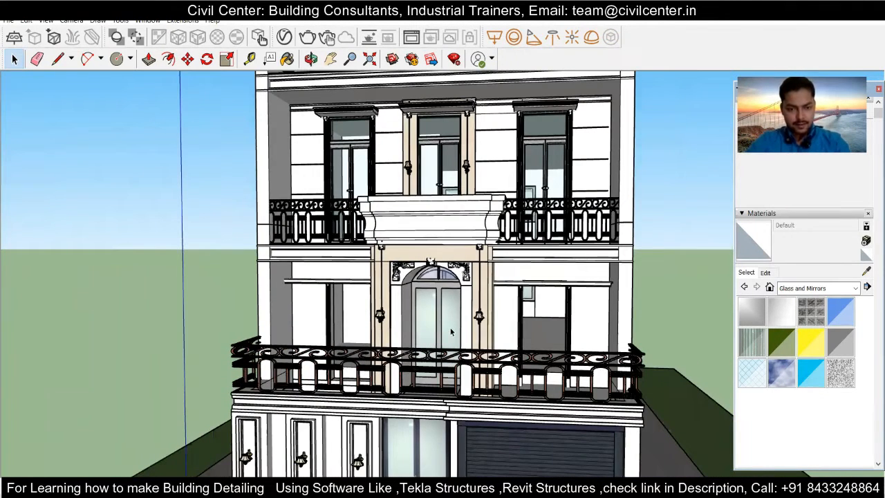
{"action": "scroll", "coordinate": [439, 318], "scroll_direction": "down", "scroll_amount": 1}
{"action": "scroll", "coordinate": [437, 301], "scroll_direction": "up", "scroll_amount": 5}
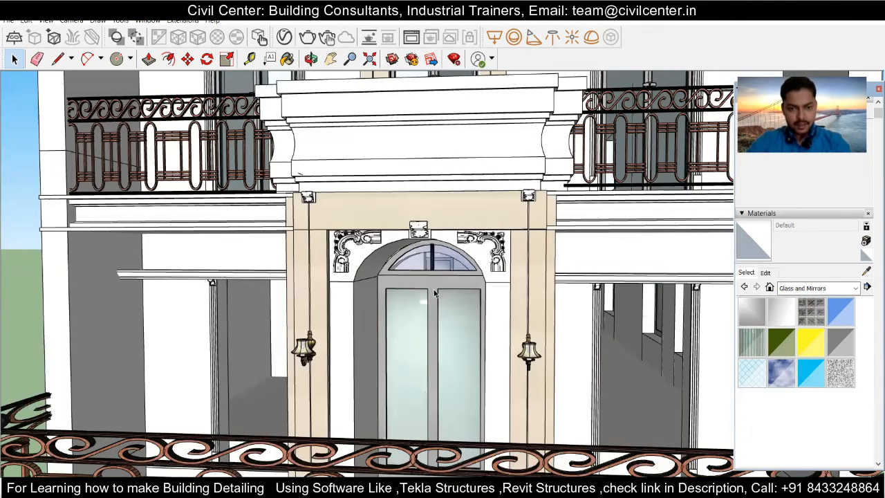
Delete the double glass door inside the first-floor arched entrance
{"action": "scroll", "coordinate": [434, 293], "scroll_direction": "up", "scroll_amount": 2}
{"action": "left_click", "coordinate": [430, 294]}
{"action": "key", "text": "Delete"}
Try deleting the arched transom window above the entrance opening, and undo the deletion
{"action": "left_click", "coordinate": [441, 266]}
{"action": "key", "text": "Delete"}
{"action": "scroll", "coordinate": [424, 301], "scroll_direction": "down", "scroll_amount": 2}
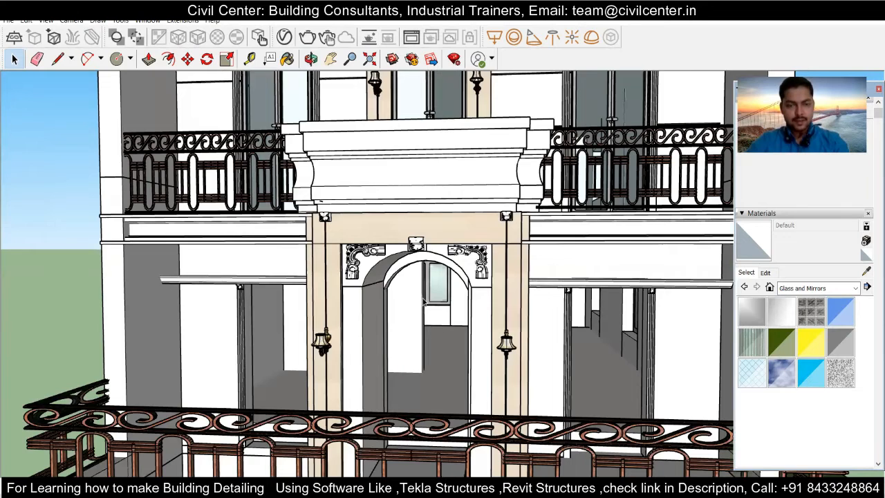
{"action": "scroll", "coordinate": [424, 301], "scroll_direction": "down", "scroll_amount": 3}
{"action": "scroll", "coordinate": [424, 301], "scroll_direction": "down", "scroll_amount": 3}
{"action": "scroll", "coordinate": [424, 301], "scroll_direction": "up", "scroll_amount": 3}
{"action": "key", "text": "ctrl+z"}
{"action": "scroll", "coordinate": [422, 296], "scroll_direction": "up", "scroll_amount": 2}
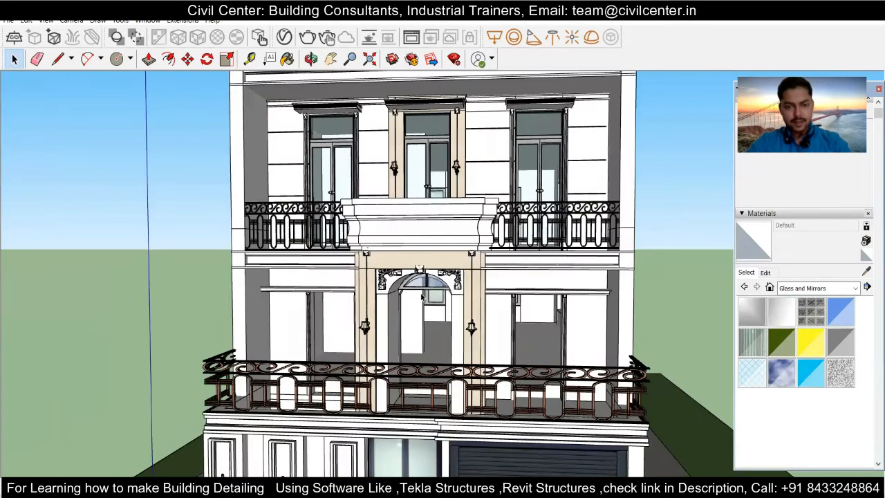
{"action": "scroll", "coordinate": [422, 296], "scroll_direction": "up", "scroll_amount": 2}
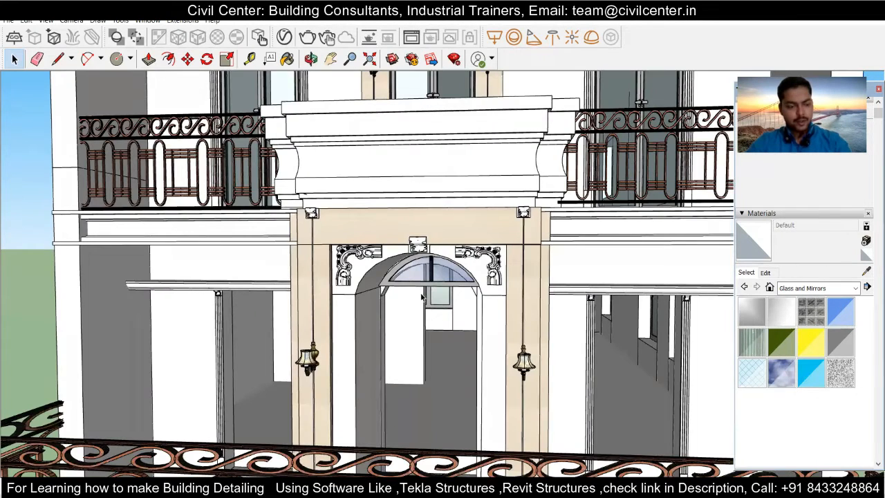
Delete the ground-floor double glass door beside the garage shutter
{"action": "scroll", "coordinate": [421, 296], "scroll_direction": "down", "scroll_amount": 5}
{"action": "scroll", "coordinate": [432, 296], "scroll_direction": "down", "scroll_amount": 4}
{"action": "left_click", "coordinate": [433, 355]}
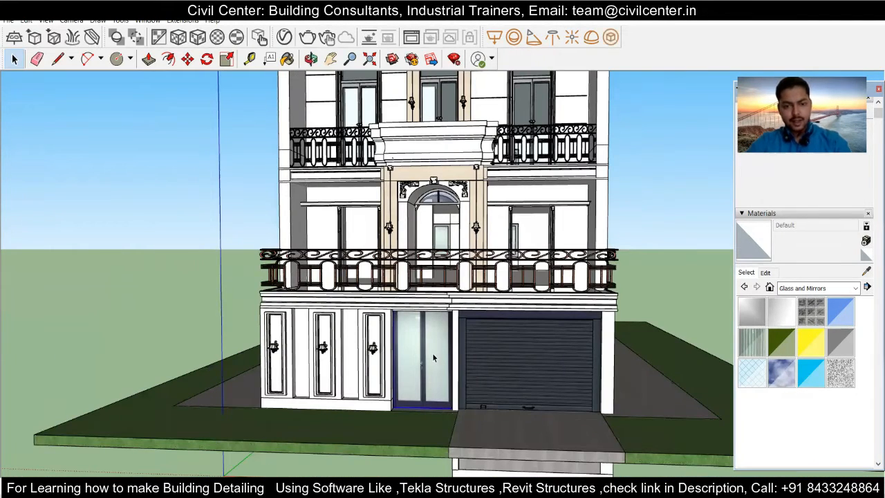
{"action": "scroll", "coordinate": [423, 363], "scroll_direction": "up", "scroll_amount": 2}
{"action": "key", "text": "Delete"}
{"action": "middle_click_drag", "start_coordinate": [426, 312], "coordinate": [407, 435], "text": "shift"}
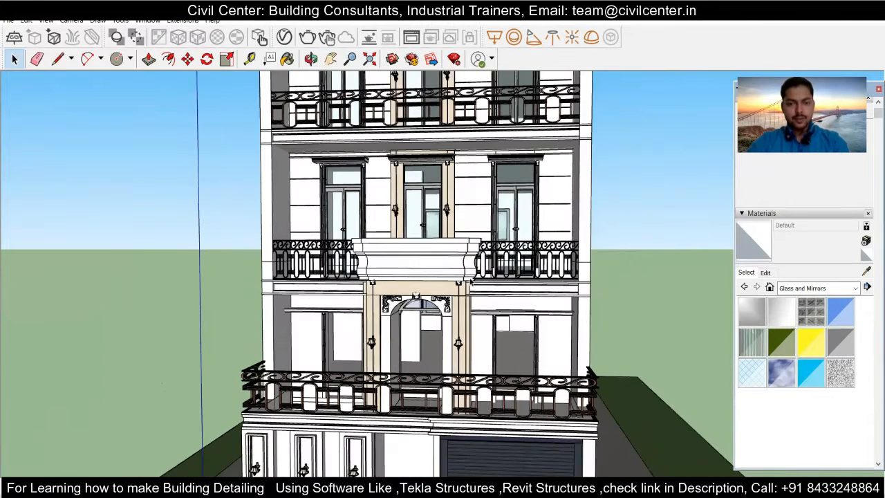
Copy the right-hand second-floor balcony door into the open space beside the building
{"action": "scroll", "coordinate": [470, 282], "scroll_direction": "down", "scroll_amount": 3}
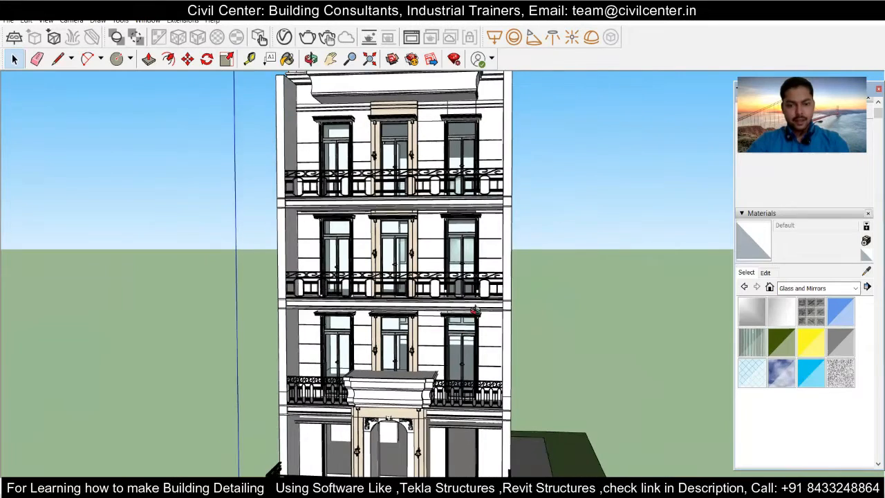
{"action": "scroll", "coordinate": [476, 311], "scroll_direction": "up", "scroll_amount": 3}
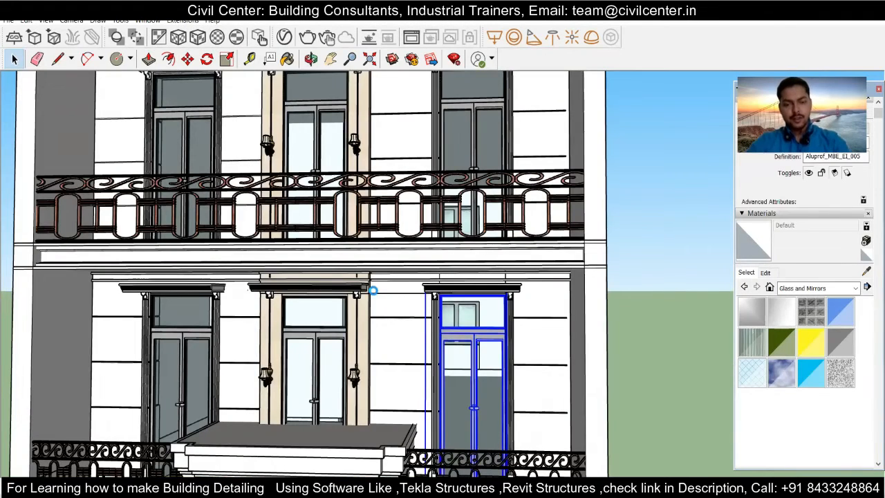
{"action": "scroll", "coordinate": [331, 323], "scroll_direction": "down", "scroll_amount": 2}
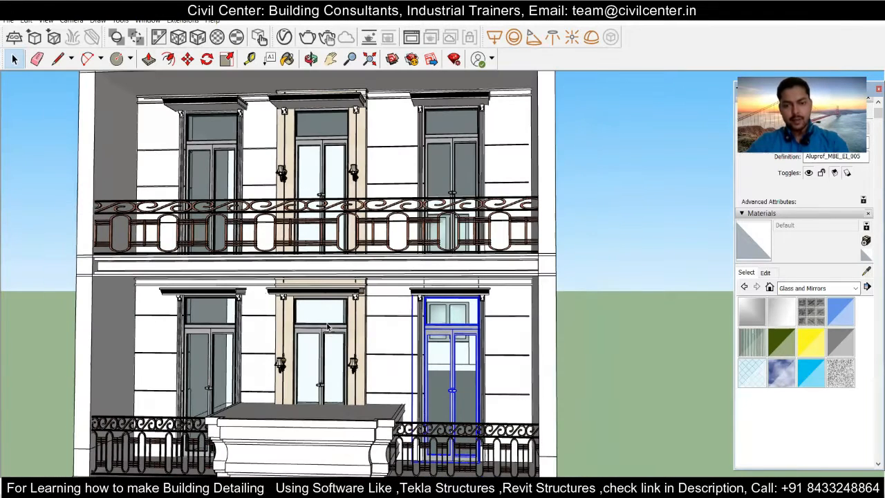
{"action": "scroll", "coordinate": [328, 327], "scroll_direction": "down", "scroll_amount": 3}
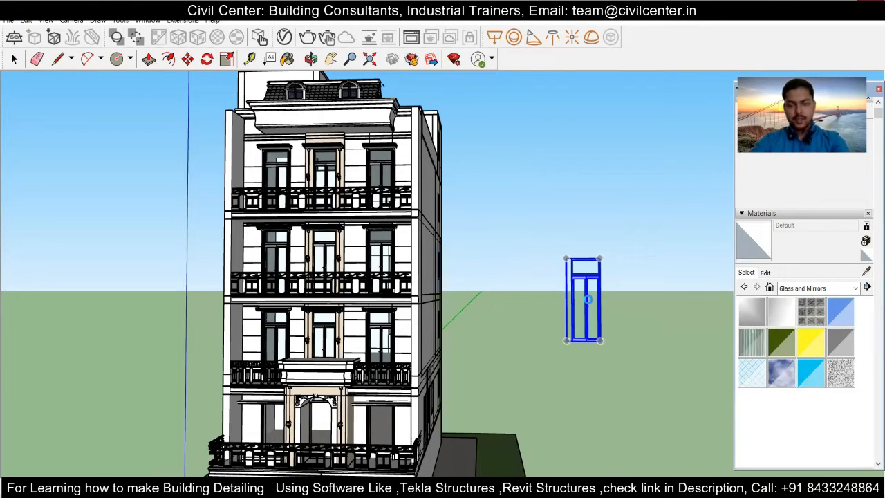
{"action": "scroll", "coordinate": [502, 297], "scroll_direction": "up", "scroll_amount": 2}
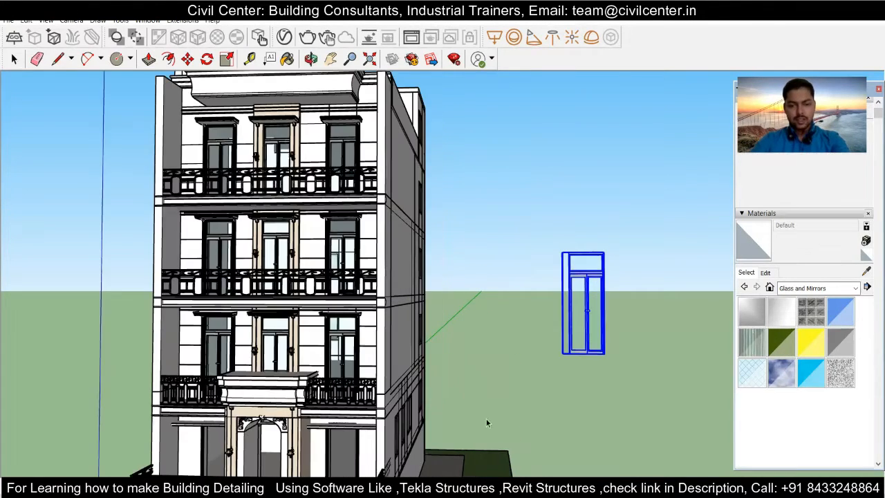
Make the copied door component beside the building unique so it is independent of the other balcony doors
{"action": "key", "text": "space"}
{"action": "right_click", "coordinate": [605, 295]}
{"action": "left_click", "coordinate": [634, 264]}
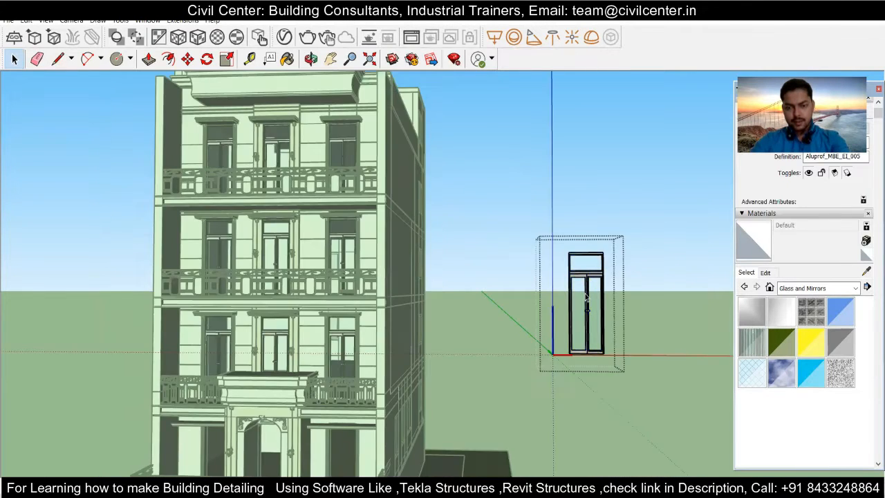
{"action": "left_click", "coordinate": [593, 307]}
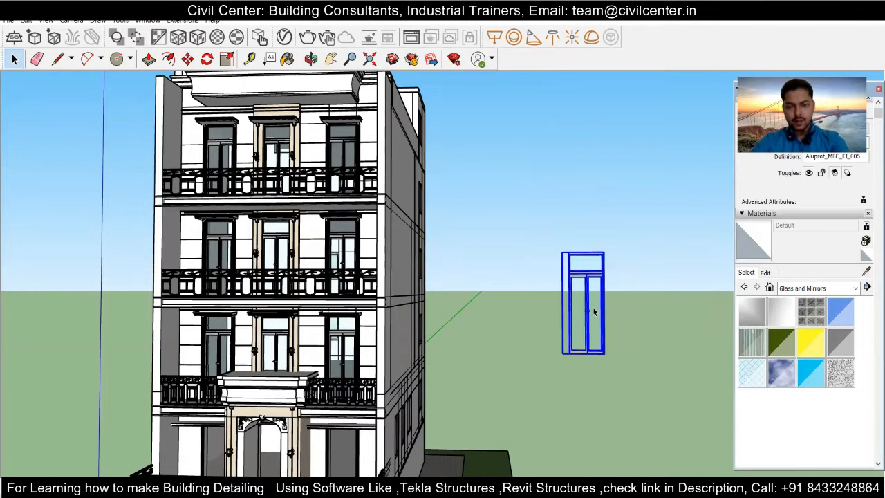
{"action": "right_click", "coordinate": [594, 307]}
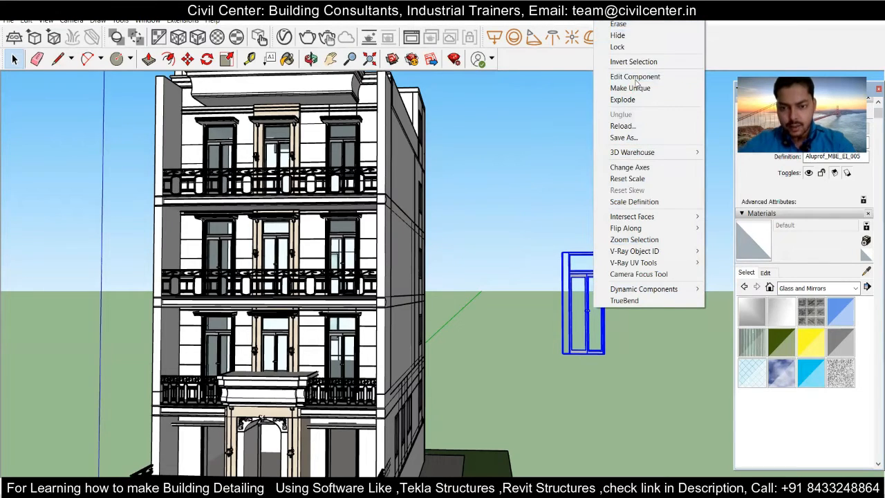
{"action": "left_click", "coordinate": [579, 234]}
Try scaling the unique door copy down to test its independence from the building's doors, and undo the scaling
{"action": "scroll", "coordinate": [579, 233], "scroll_direction": "up", "scroll_amount": 3}
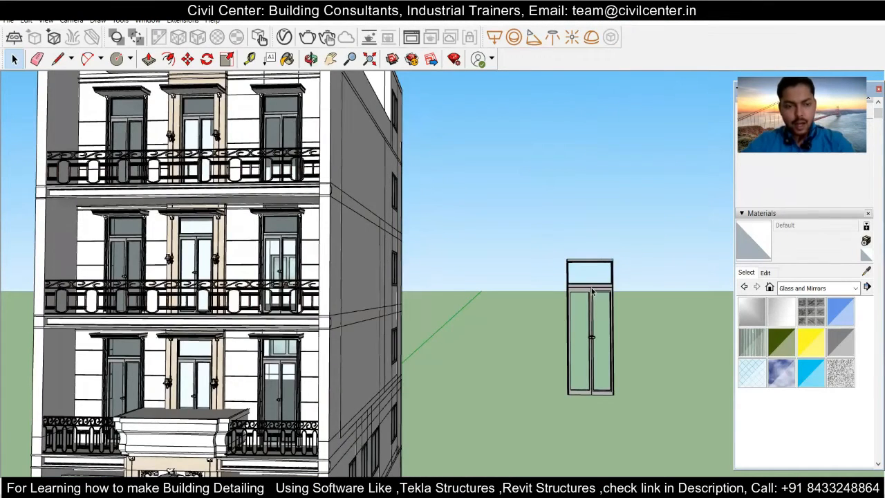
{"action": "scroll", "coordinate": [592, 292], "scroll_direction": "down", "scroll_amount": 1}
{"action": "left_click", "coordinate": [592, 297]}
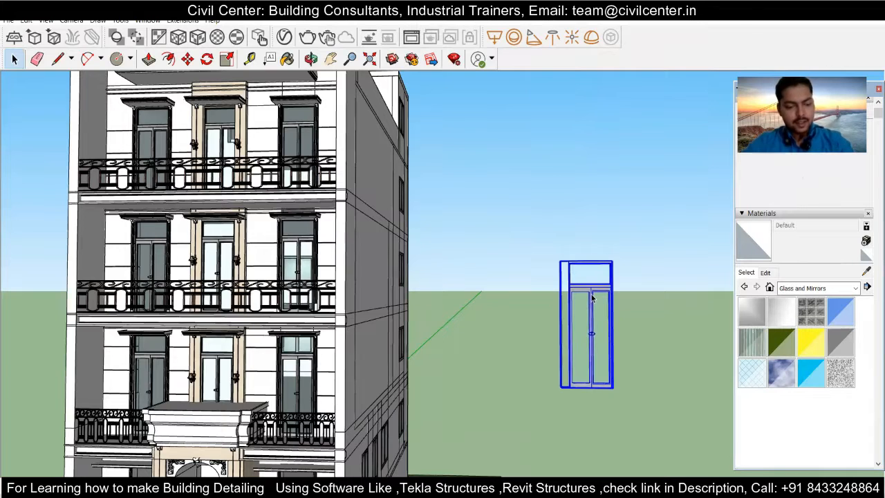
{"action": "key", "text": "s"}
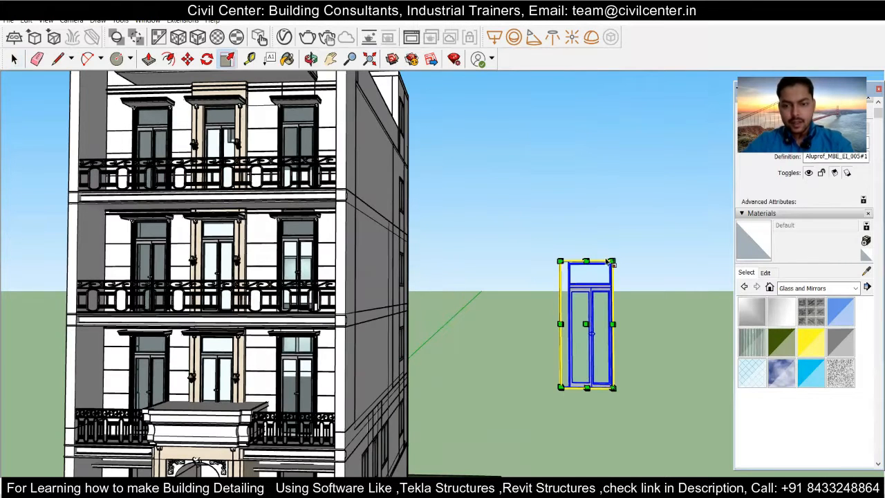
{"action": "left_click_drag", "start_coordinate": [611, 260], "coordinate": [572, 322]}
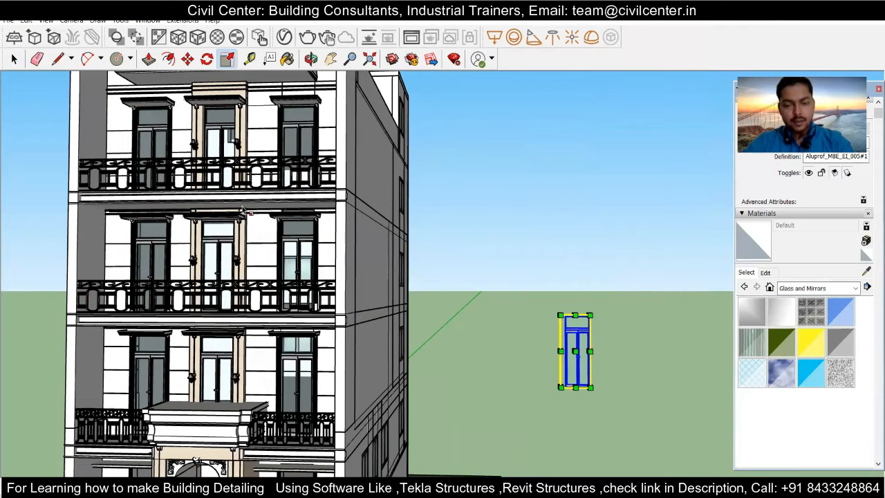
{"action": "key", "text": "Escape"}
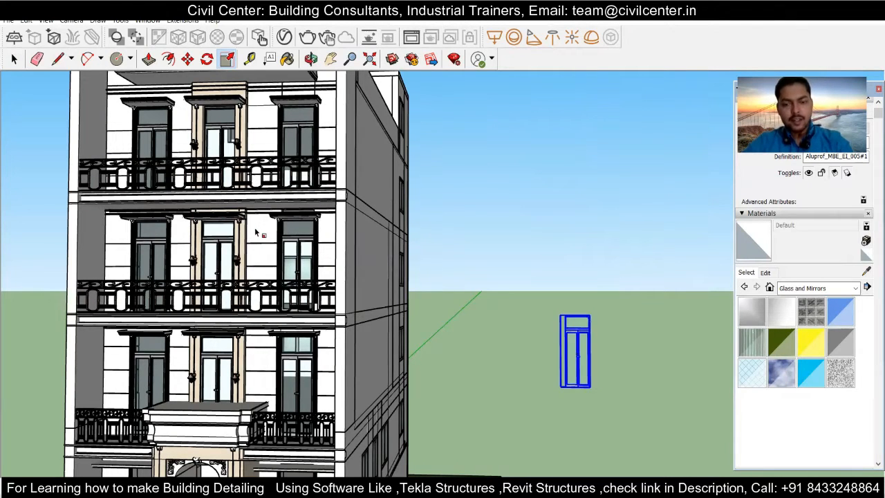
{"action": "key", "text": "ctrl+z"}
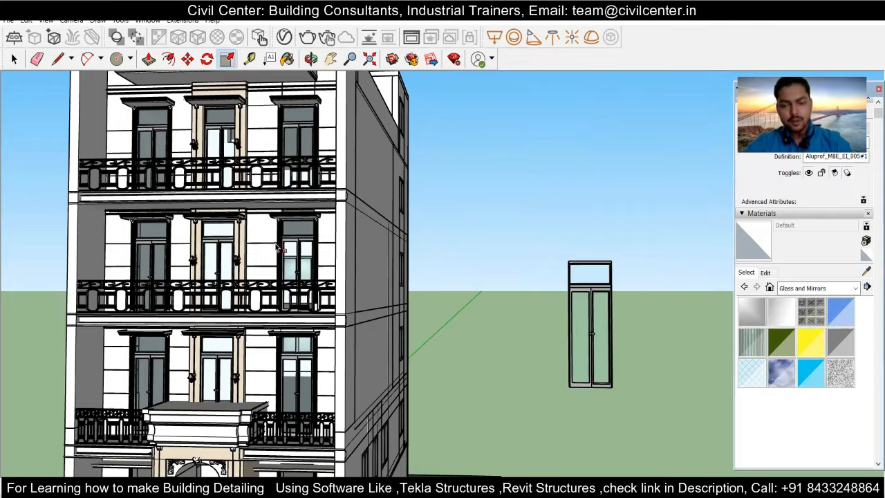
Open the unique door copy for editing, down to its nested transom group
{"action": "scroll", "coordinate": [579, 305], "scroll_direction": "up", "scroll_amount": 2}
{"action": "scroll", "coordinate": [580, 304], "scroll_direction": "up", "scroll_amount": 1}
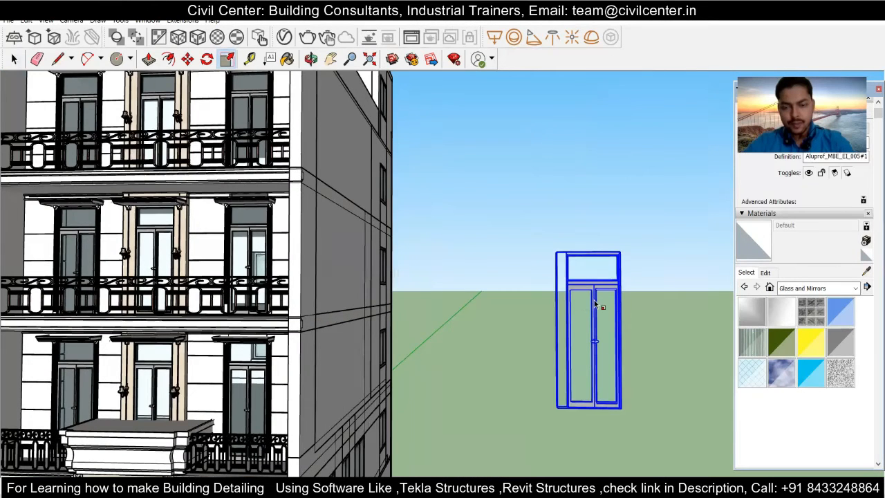
{"action": "left_click", "coordinate": [594, 302]}
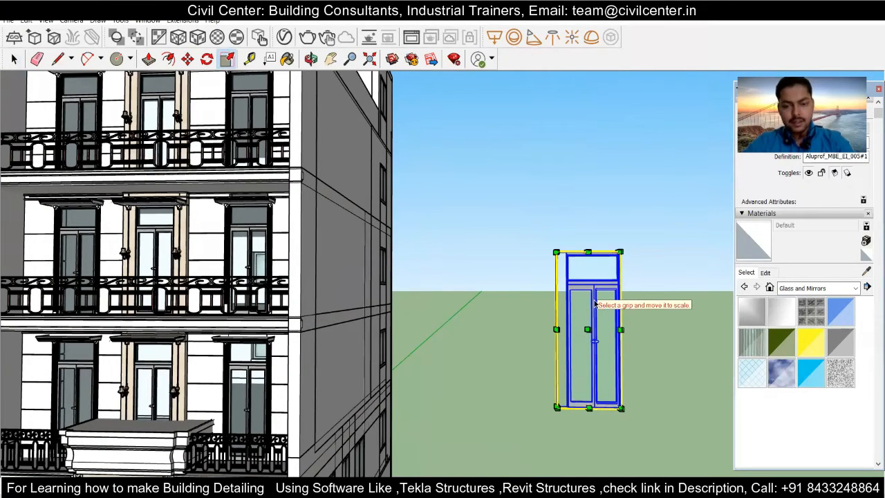
{"action": "key", "text": "space"}
{"action": "double_click", "coordinate": [594, 281]}
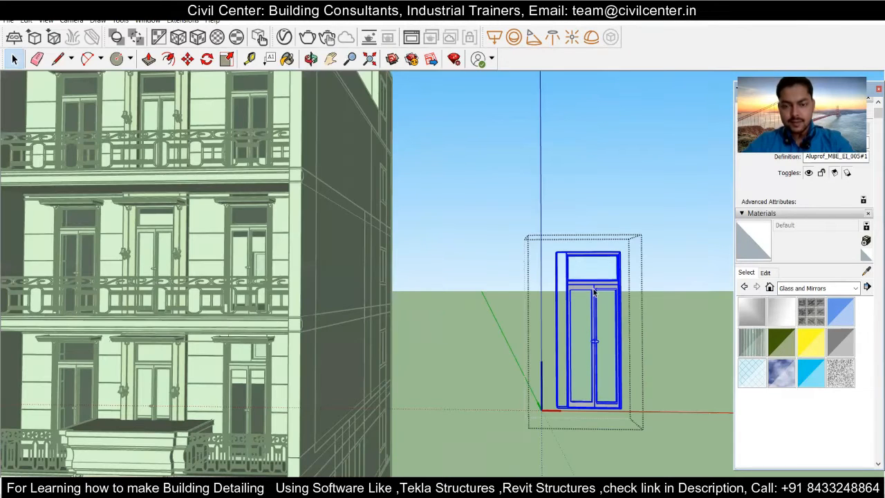
{"action": "left_click", "coordinate": [593, 292]}
{"action": "double_click", "coordinate": [593, 292]}
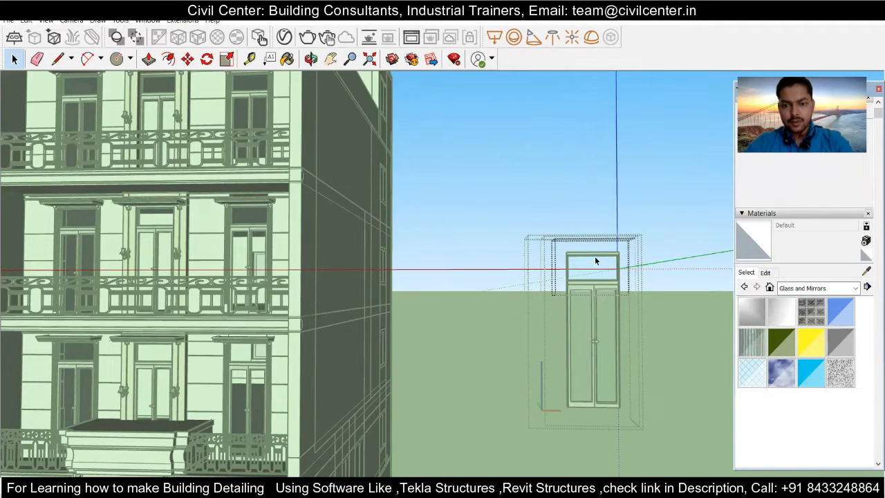
Try erasing the right side of the transom frame, undo it and leave the nested group
{"action": "scroll", "coordinate": [594, 256], "scroll_direction": "up", "scroll_amount": 3}
{"action": "key", "text": "e"}
{"action": "left_click", "coordinate": [652, 282]}
{"action": "key", "text": "ctrl+z"}
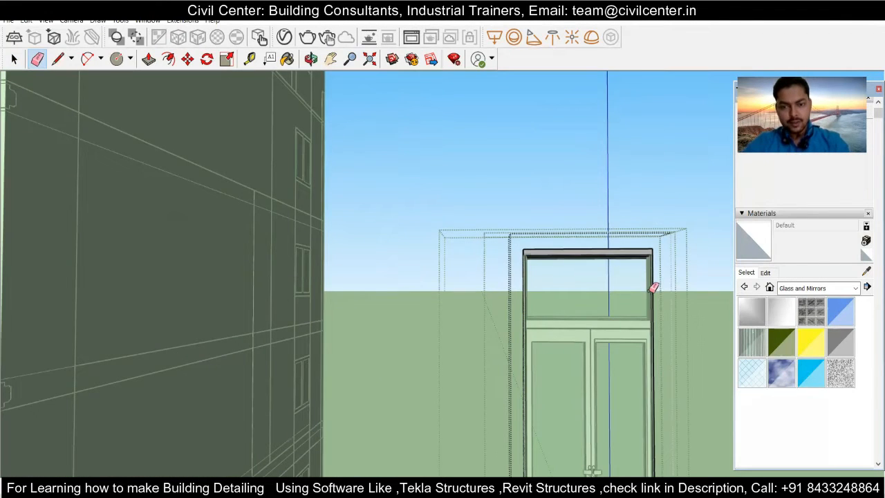
{"action": "key", "text": "ctrl+z"}
{"action": "key", "text": "space"}
{"action": "left_click", "coordinate": [699, 105]}
Open the door copy's outer frame, erase the top bar above the transom and close the component
{"action": "left_click", "coordinate": [592, 257]}
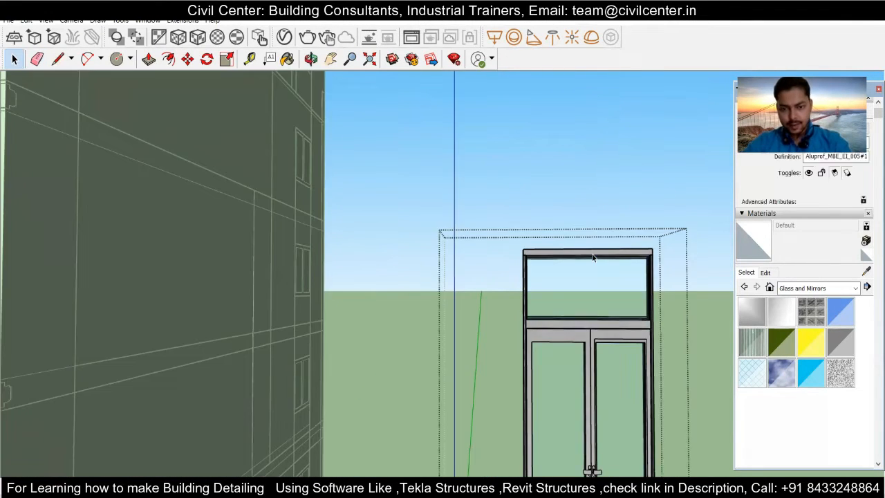
{"action": "scroll", "coordinate": [574, 255], "scroll_direction": "up", "scroll_amount": 2}
{"action": "triple_click", "coordinate": [553, 255]}
{"action": "double_click", "coordinate": [560, 251]}
{"action": "left_click", "coordinate": [38, 59]}
{"action": "left_click_drag", "start_coordinate": [533, 244], "coordinate": [539, 263]}
{"action": "scroll", "coordinate": [563, 267], "scroll_direction": "down", "scroll_amount": 1}
{"action": "left_click", "coordinate": [545, 254]}
{"action": "scroll", "coordinate": [413, 255], "scroll_direction": "down", "scroll_amount": 6}
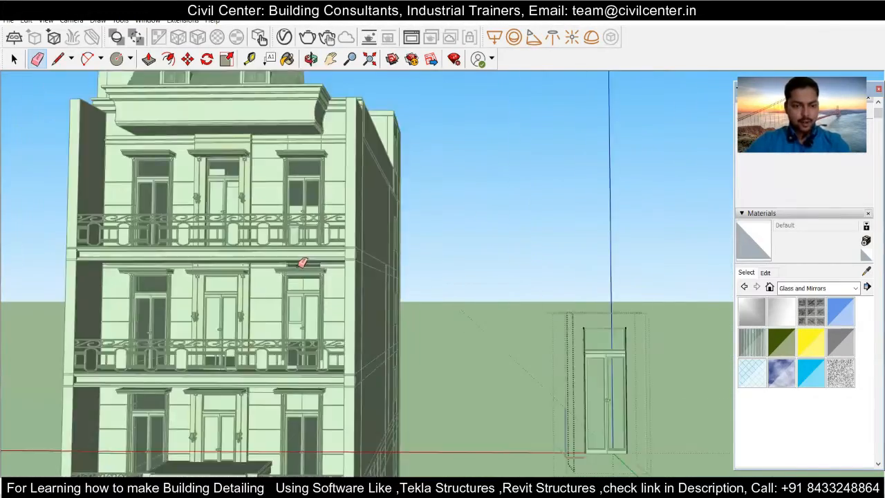
{"action": "scroll", "coordinate": [302, 266], "scroll_direction": "up", "scroll_amount": 2}
{"action": "key", "text": "space"}
{"action": "left_click", "coordinate": [575, 220]}
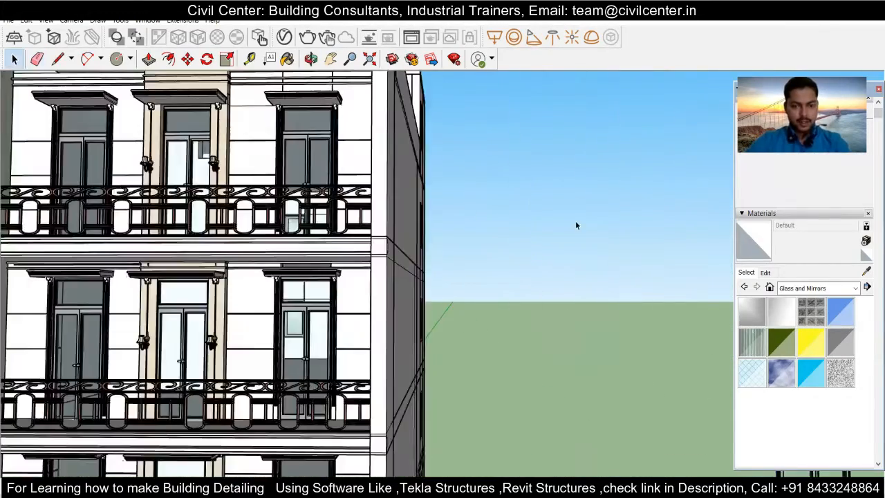
Reopen the door copy and delete the remaining transom part above the door leaves
{"action": "scroll", "coordinate": [263, 297], "scroll_direction": "up", "scroll_amount": 2}
{"action": "middle_click_drag", "start_coordinate": [269, 297], "coordinate": [284, 276]}
{"action": "scroll", "coordinate": [311, 242], "scroll_direction": "up", "scroll_amount": 3}
{"action": "scroll", "coordinate": [273, 268], "scroll_direction": "down", "scroll_amount": 5}
{"action": "middle_click_drag", "start_coordinate": [626, 328], "coordinate": [632, 339]}
{"action": "middle_click_drag", "start_coordinate": [633, 339], "coordinate": [492, 342], "text": "shift"}
{"action": "scroll", "coordinate": [533, 334], "scroll_direction": "up", "scroll_amount": 5}
{"action": "double_click", "coordinate": [540, 338]}
{"action": "double_click", "coordinate": [539, 338]}
{"action": "left_click", "coordinate": [540, 338]}
{"action": "key", "text": "Delete"}
Push the projecting left frame post down to the top of the door leaves with Push/Pull
{"action": "scroll", "coordinate": [492, 345], "scroll_direction": "down", "scroll_amount": 2}
{"action": "middle_click_drag", "start_coordinate": [415, 366], "coordinate": [384, 443]}
{"action": "scroll", "coordinate": [425, 328], "scroll_direction": "up", "scroll_amount": 2}
{"action": "scroll", "coordinate": [424, 327], "scroll_direction": "down", "scroll_amount": 2}
{"action": "middle_click_drag", "start_coordinate": [456, 255], "coordinate": [487, 298]}
{"action": "scroll", "coordinate": [450, 165], "scroll_direction": "up", "scroll_amount": 5}
{"action": "key", "text": "p"}
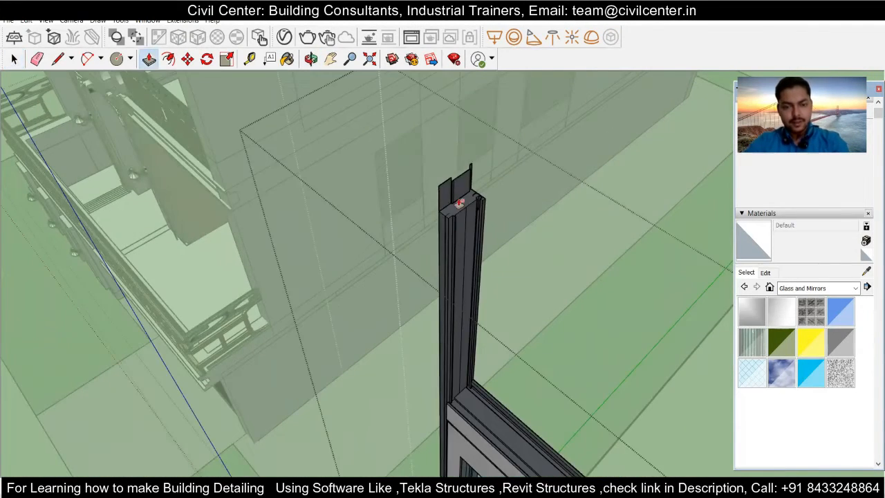
{"action": "key", "text": "space"}
{"action": "double_click", "coordinate": [459, 202]}
{"action": "left_click", "coordinate": [461, 202]}
{"action": "left_click", "coordinate": [462, 208]}
{"action": "key", "text": "p"}
{"action": "left_click", "coordinate": [463, 207]}
{"action": "left_click", "coordinate": [471, 388]}
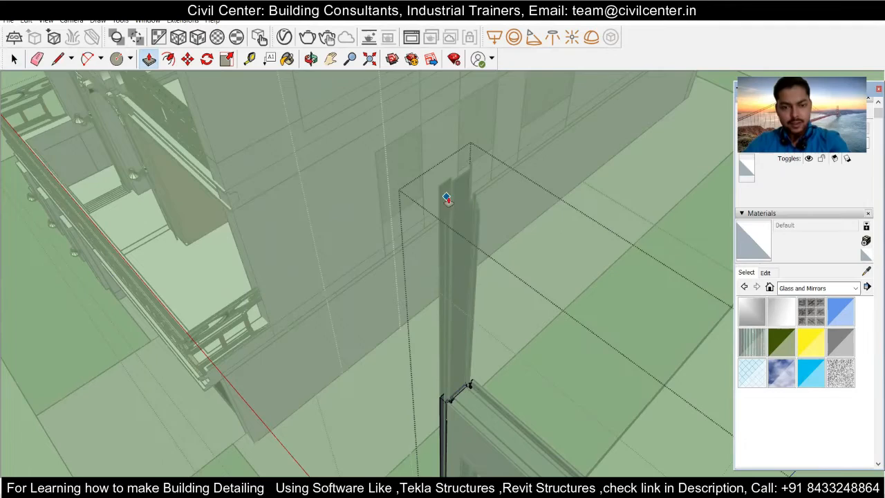
Erase the leftover strips of the left frame post above the door leaves
{"action": "key", "text": "space"}
{"action": "double_click", "coordinate": [464, 260]}
{"action": "scroll", "coordinate": [453, 190], "scroll_direction": "up", "scroll_amount": 3}
{"action": "mouse_move", "coordinate": [439, 194]}
{"action": "middle_mouse_down"}
{"action": "mouse_move", "coordinate": [449, 206]}
{"action": "mouse_move", "coordinate": [457, 184]}
{"action": "mouse_move", "coordinate": [495, 233]}
{"action": "mouse_move", "coordinate": [460, 174]}
{"action": "middle_mouse_up"}
{"action": "scroll", "coordinate": [448, 206], "scroll_direction": "down", "scroll_amount": 4}
{"action": "scroll", "coordinate": [456, 201], "scroll_direction": "up", "scroll_amount": 4}
{"action": "key", "text": "e"}
{"action": "left_click_drag", "start_coordinate": [458, 166], "coordinate": [432, 133]}
{"action": "scroll", "coordinate": [405, 131], "scroll_direction": "down", "scroll_amount": 6}
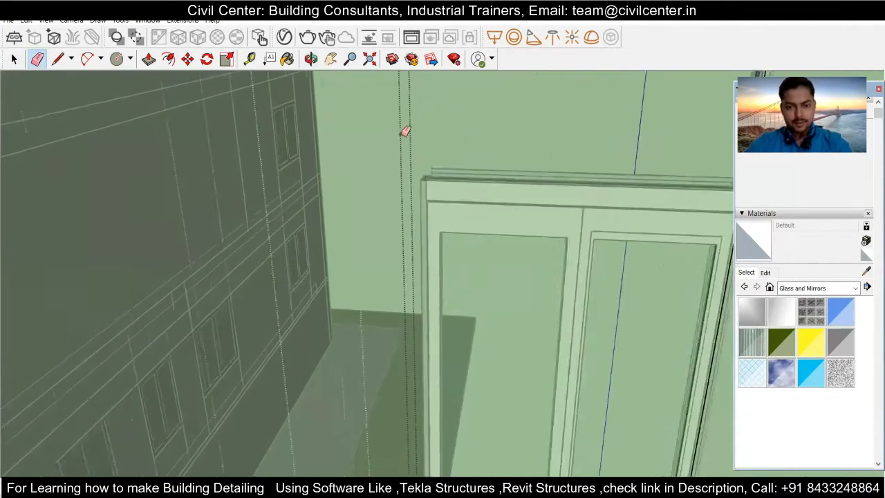
Open the right frame post's nested group and erase its profile projecting above the door leaves
{"action": "left_click", "coordinate": [579, 123]}
{"action": "key", "text": "ctrl+z"}
{"action": "middle_click_drag", "start_coordinate": [576, 124], "coordinate": [629, 135]}
{"action": "key", "text": "space"}
{"action": "left_click", "coordinate": [629, 134]}
{"action": "double_click", "coordinate": [628, 135]}
{"action": "left_click", "coordinate": [626, 132]}
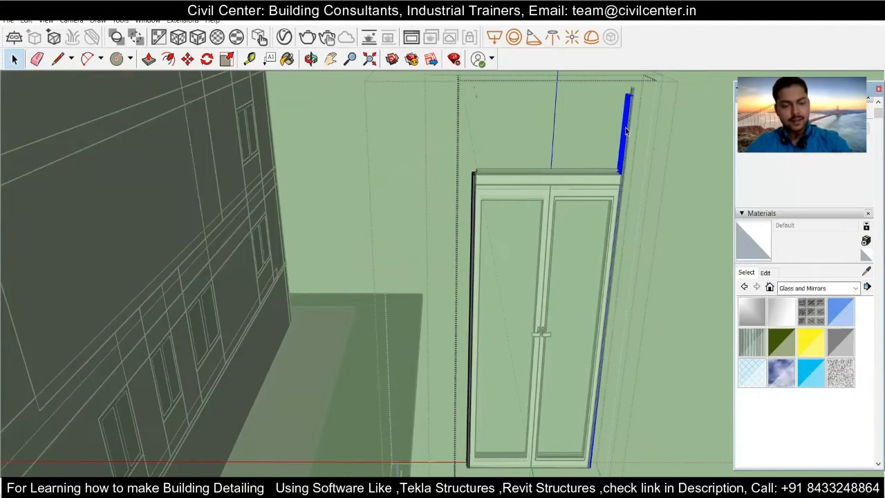
{"action": "key", "text": "e"}
{"action": "left_click", "coordinate": [624, 134]}
Erase the remaining strip of the right frame post above the door leaves
{"action": "scroll", "coordinate": [623, 135], "scroll_direction": "up", "scroll_amount": 4}
{"action": "key", "text": "space"}
{"action": "key", "text": "Escape"}
{"action": "key", "text": "e"}
{"action": "scroll", "coordinate": [539, 126], "scroll_direction": "down", "scroll_amount": 5}
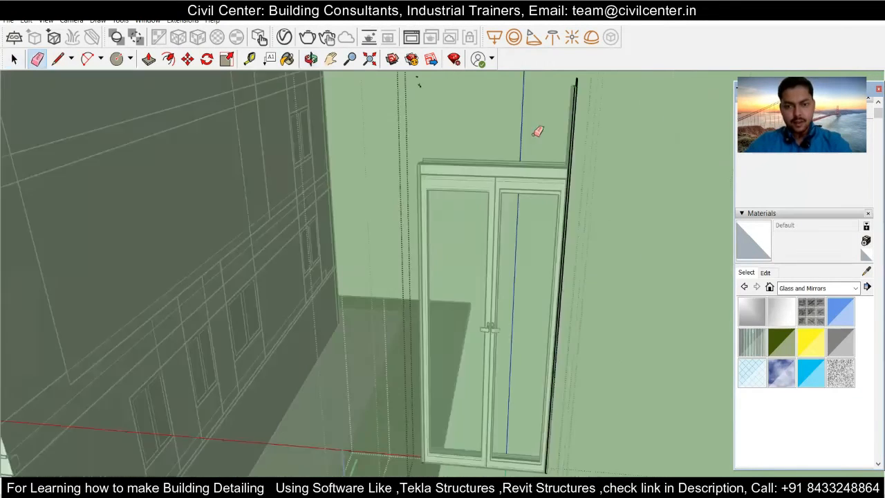
{"action": "left_click", "coordinate": [573, 135]}
Close the nested groups and the door component, and select the trimmed door copy
{"action": "middle_click_drag", "start_coordinate": [573, 135], "coordinate": [622, 159]}
{"action": "key", "text": "space"}
{"action": "left_click", "coordinate": [668, 223]}
{"action": "left_click", "coordinate": [667, 223]}
{"action": "middle_click_drag", "start_coordinate": [593, 308], "coordinate": [571, 267]}
{"action": "scroll", "coordinate": [530, 253], "scroll_direction": "down", "scroll_amount": 4}
{"action": "middle_click_drag", "start_coordinate": [470, 274], "coordinate": [470, 289], "text": "shift"}
{"action": "middle_click_drag", "start_coordinate": [447, 225], "coordinate": [450, 215], "text": "shift"}
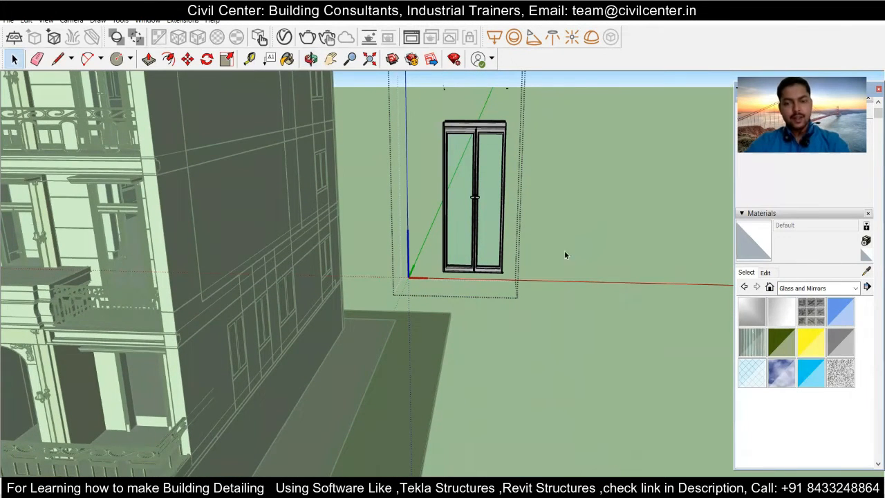
{"action": "left_click", "coordinate": [566, 250]}
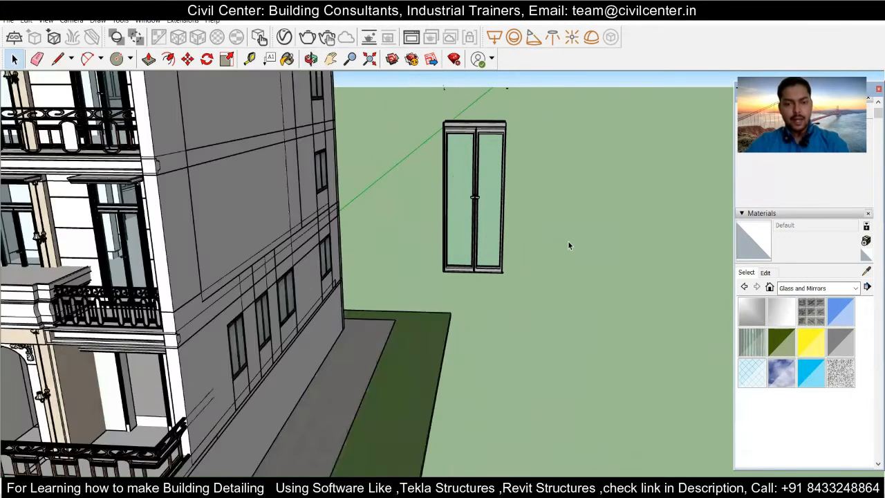
{"action": "left_click", "coordinate": [490, 264]}
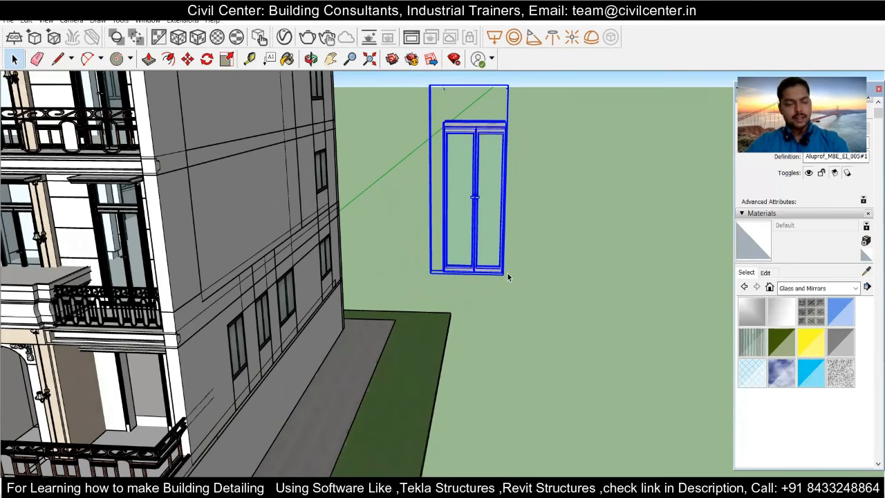
Move the trimmed door copy into the right door opening of the lower balcony floor, aligning its bottom corner with the frame base
{"action": "key", "text": "m"}
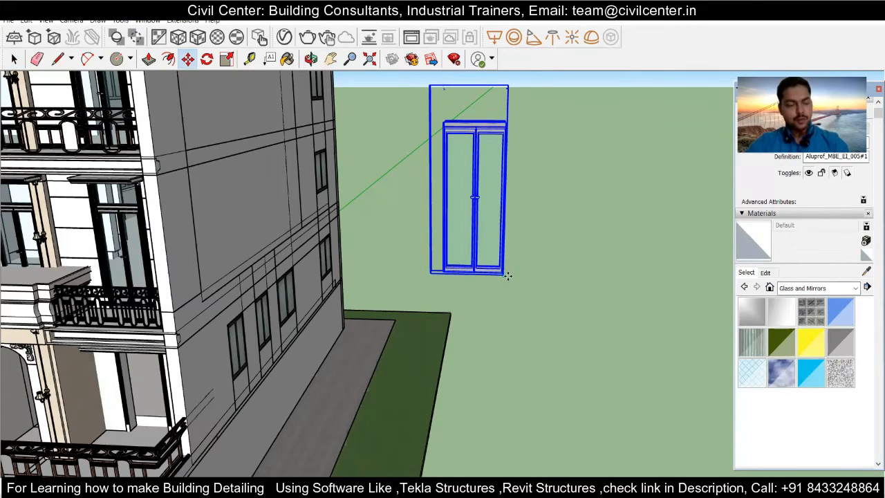
{"action": "scroll", "coordinate": [453, 282], "scroll_direction": "down", "scroll_amount": 3}
{"action": "left_click", "coordinate": [462, 276]}
{"action": "middle_click_drag", "start_coordinate": [367, 300], "coordinate": [588, 246]}
{"action": "scroll", "coordinate": [536, 278], "scroll_direction": "up", "scroll_amount": 5}
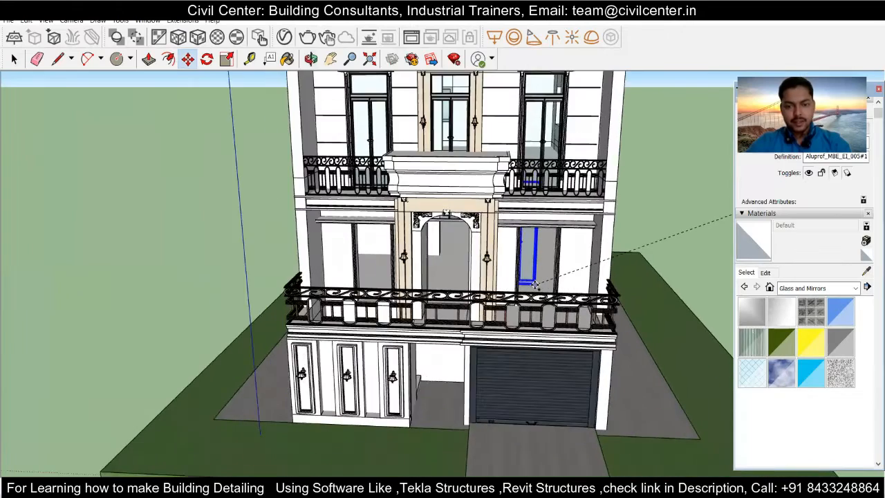
{"action": "scroll", "coordinate": [553, 306], "scroll_direction": "up", "scroll_amount": 3}
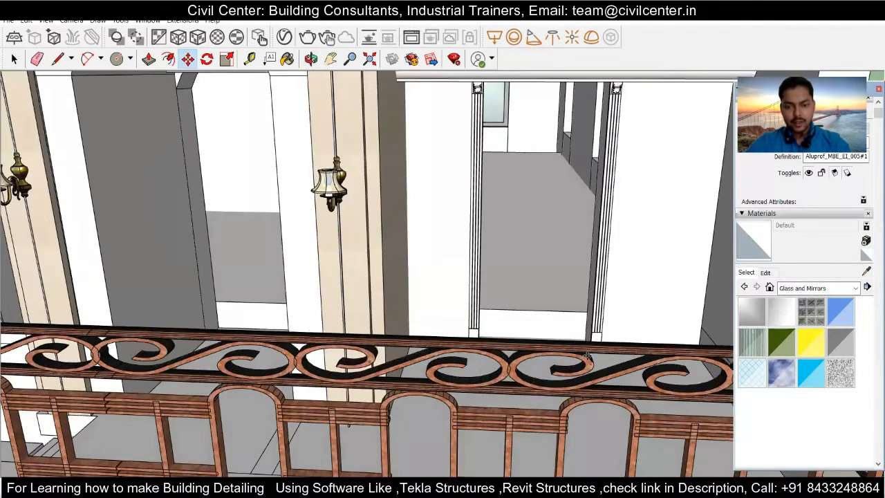
{"action": "scroll", "coordinate": [584, 356], "scroll_direction": "up", "scroll_amount": 3}
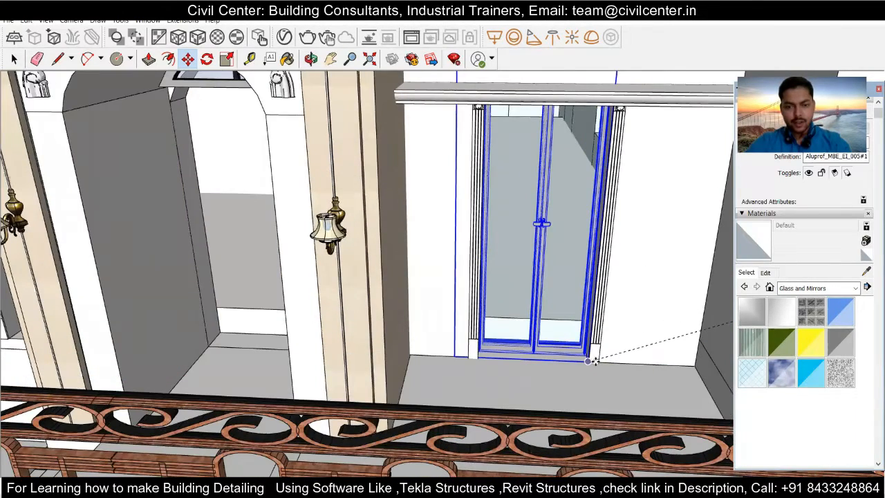
{"action": "left_click", "coordinate": [589, 360]}
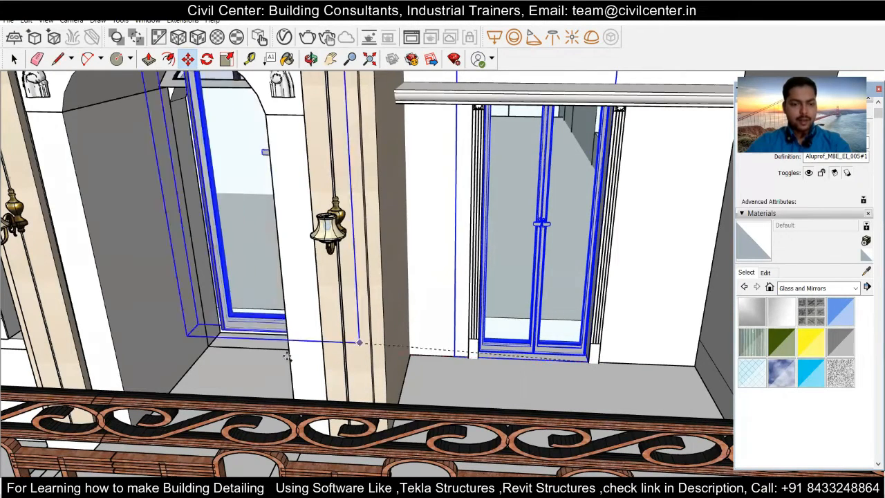
Copy the trimmed door into the central arched opening and the left door opening of the same floor
{"action": "middle_click_drag", "start_coordinate": [283, 352], "coordinate": [379, 363]}
{"action": "key", "text": "ctrl+v"}
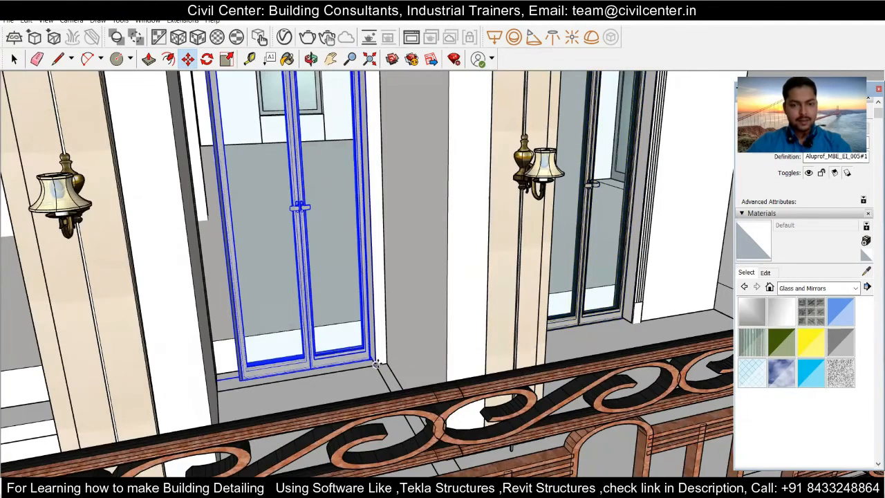
{"action": "scroll", "coordinate": [376, 364], "scroll_direction": "down", "scroll_amount": 3}
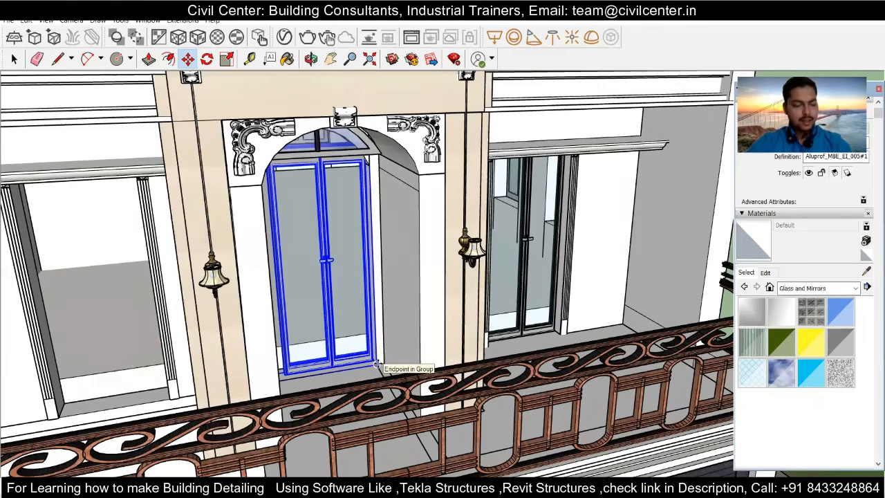
{"action": "left_click", "coordinate": [377, 364]}
{"action": "key", "text": "ctrl+v"}
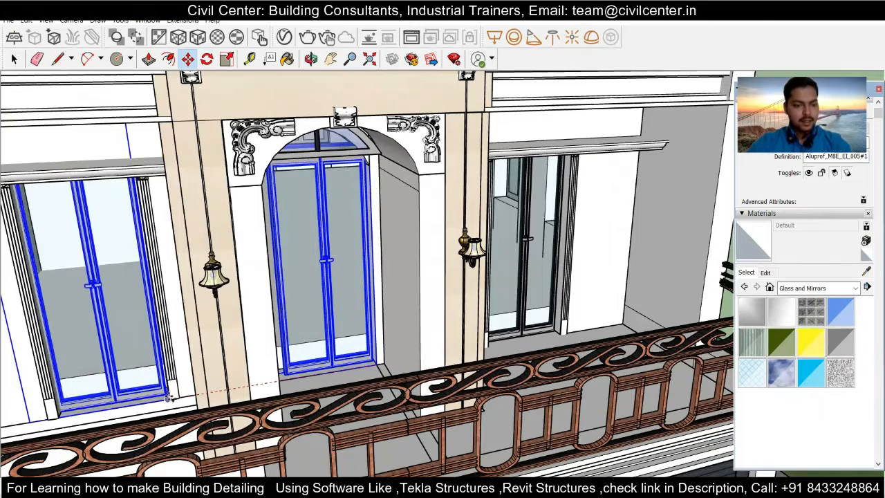
{"action": "left_click", "coordinate": [169, 399]}
Copy the door from the left opening down into the ground-floor entrance beside the garage shutter
{"action": "middle_click_drag", "start_coordinate": [183, 339], "coordinate": [168, 296]}
{"action": "scroll", "coordinate": [164, 291], "scroll_direction": "down", "scroll_amount": 1}
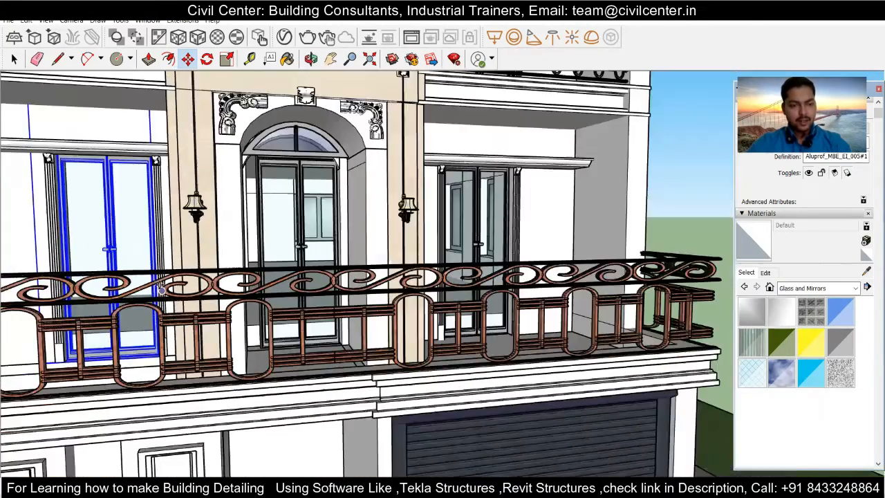
{"action": "scroll", "coordinate": [160, 290], "scroll_direction": "down", "scroll_amount": 4}
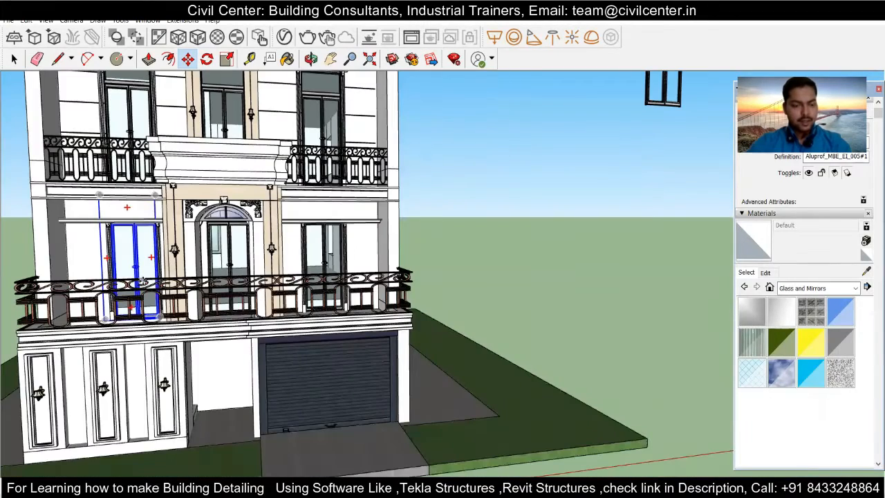
{"action": "scroll", "coordinate": [145, 282], "scroll_direction": "up", "scroll_amount": 4}
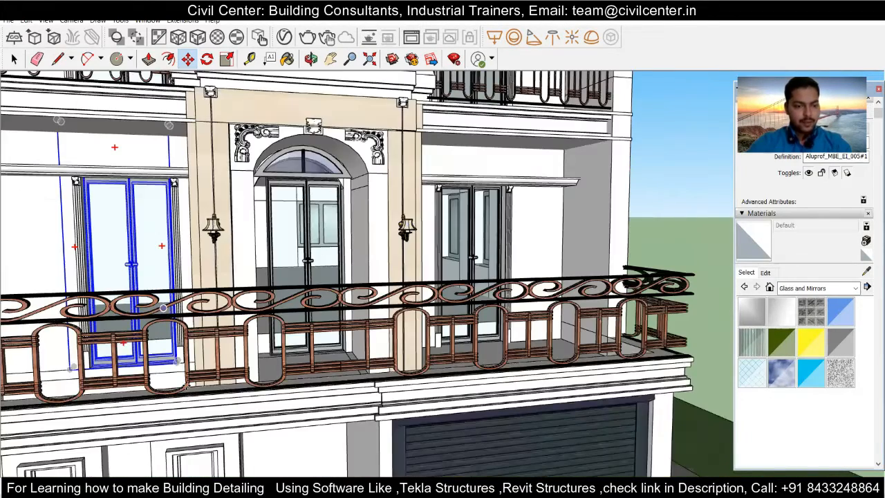
{"action": "scroll", "coordinate": [163, 308], "scroll_direction": "up", "scroll_amount": 3}
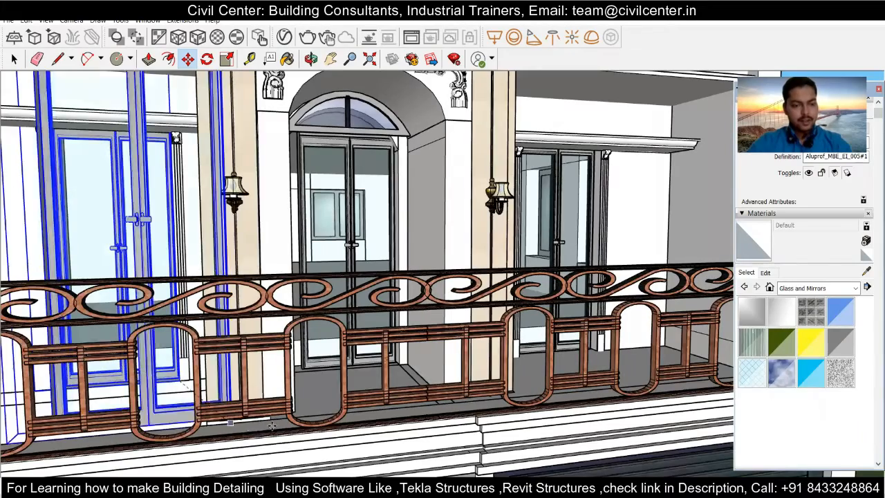
{"action": "scroll", "coordinate": [270, 407], "scroll_direction": "down", "scroll_amount": 3}
{"action": "scroll", "coordinate": [256, 342], "scroll_direction": "down", "scroll_amount": 2}
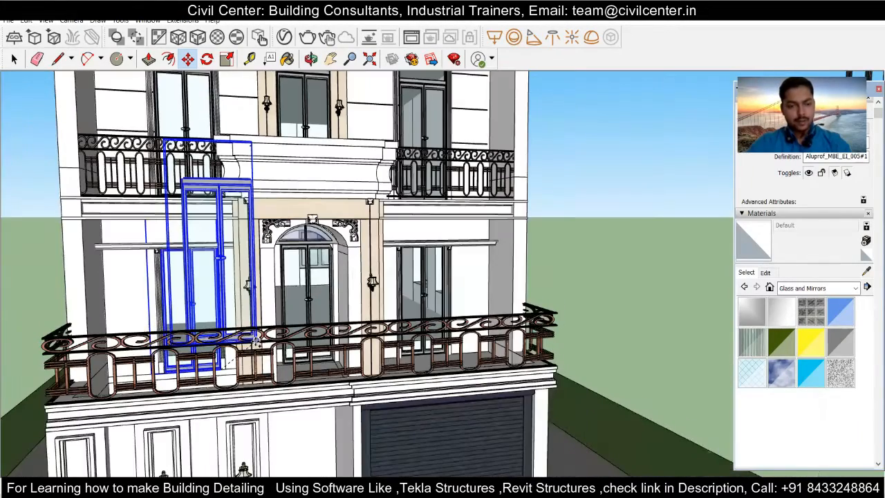
{"action": "scroll", "coordinate": [306, 460], "scroll_direction": "down", "scroll_amount": 2}
{"action": "scroll", "coordinate": [308, 460], "scroll_direction": "up", "scroll_amount": 2}
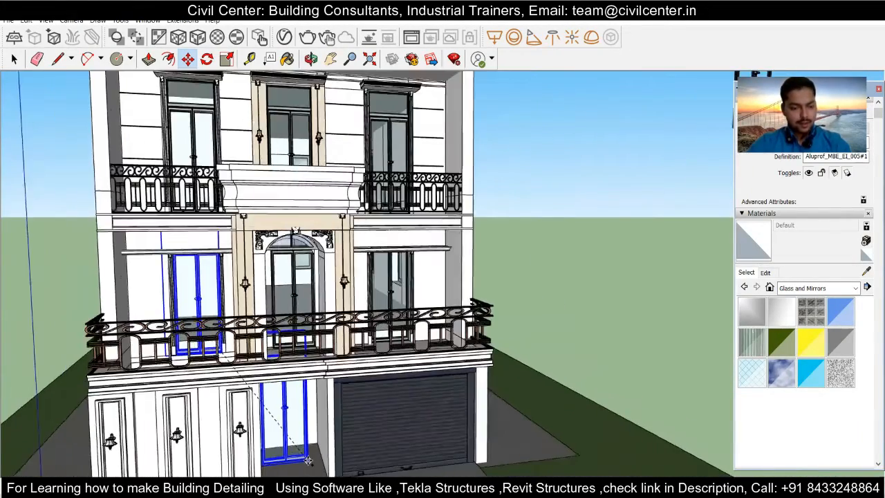
{"action": "middle_click_drag", "start_coordinate": [308, 461], "coordinate": [309, 412], "text": "shift"}
{"action": "scroll", "coordinate": [304, 391], "scroll_direction": "down", "scroll_amount": 2}
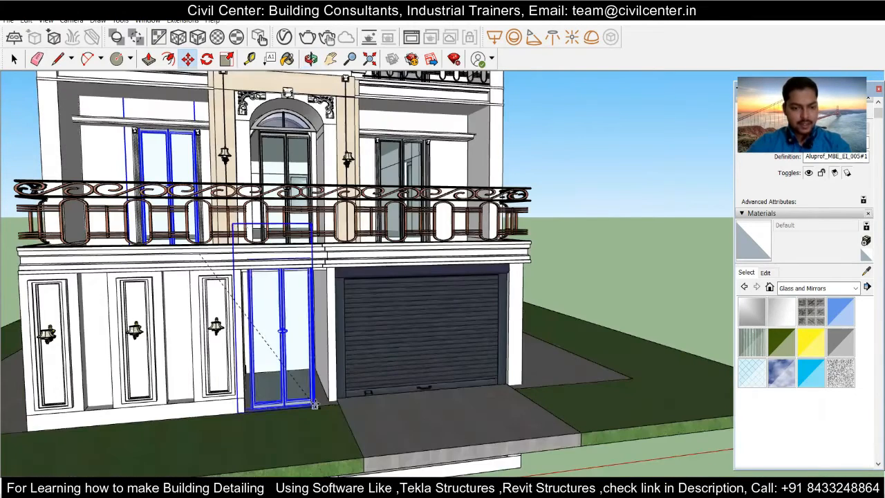
{"action": "scroll", "coordinate": [318, 405], "scroll_direction": "up", "scroll_amount": 3}
{"action": "scroll", "coordinate": [341, 385], "scroll_direction": "up", "scroll_amount": 1}
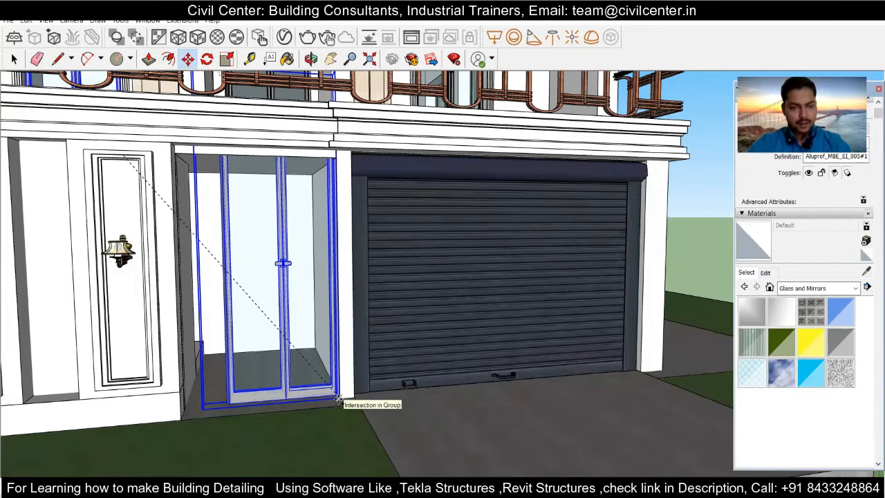
{"action": "left_click", "coordinate": [333, 392]}
Make the ground-floor entrance door a unique component
{"action": "scroll", "coordinate": [333, 392], "scroll_direction": "down", "scroll_amount": 1}
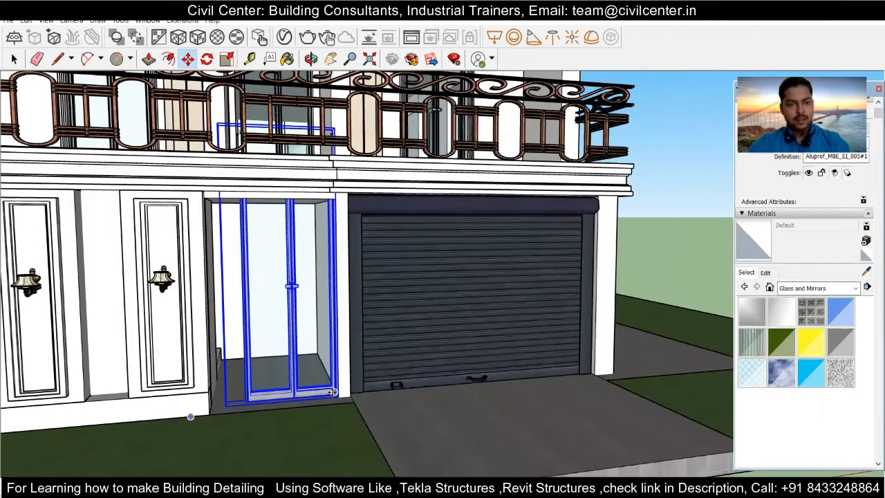
{"action": "scroll", "coordinate": [333, 392], "scroll_direction": "down", "scroll_amount": 2}
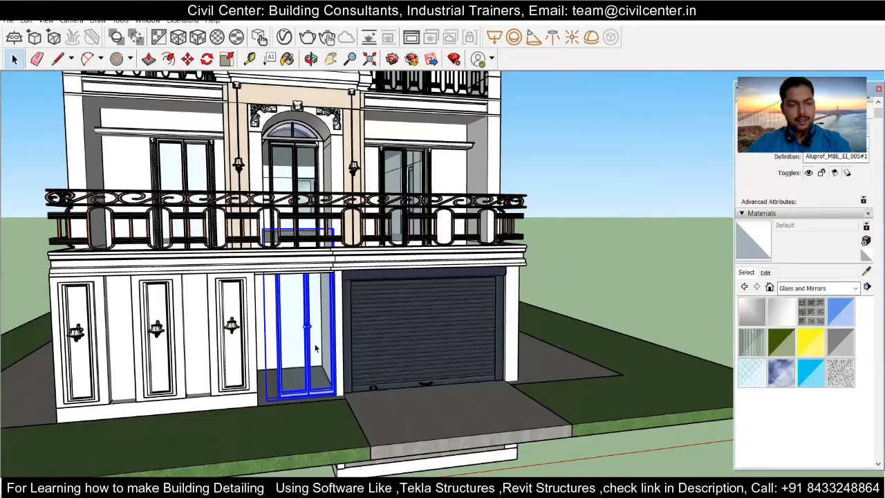
{"action": "right_click", "coordinate": [316, 348]}
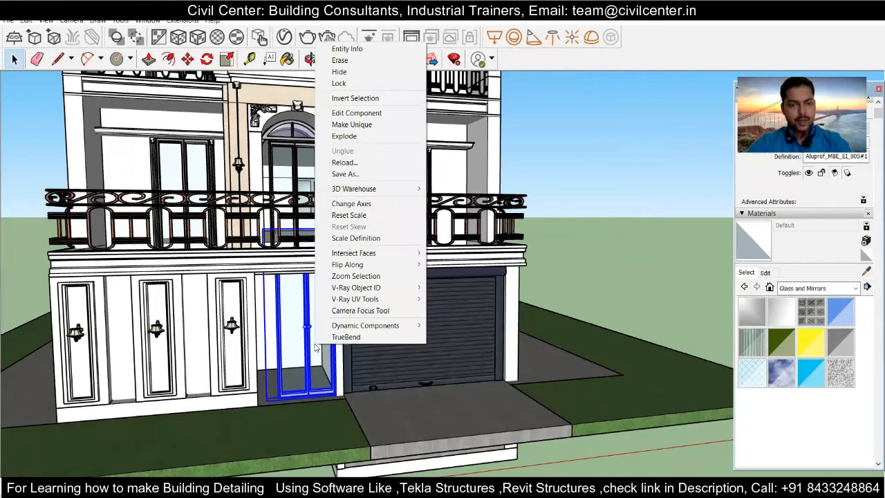
{"action": "left_click", "coordinate": [341, 125]}
Scale the unique entrance door so it fills the ground-floor opening beside the garage shutter
{"action": "scroll", "coordinate": [277, 263], "scroll_direction": "up", "scroll_amount": 3}
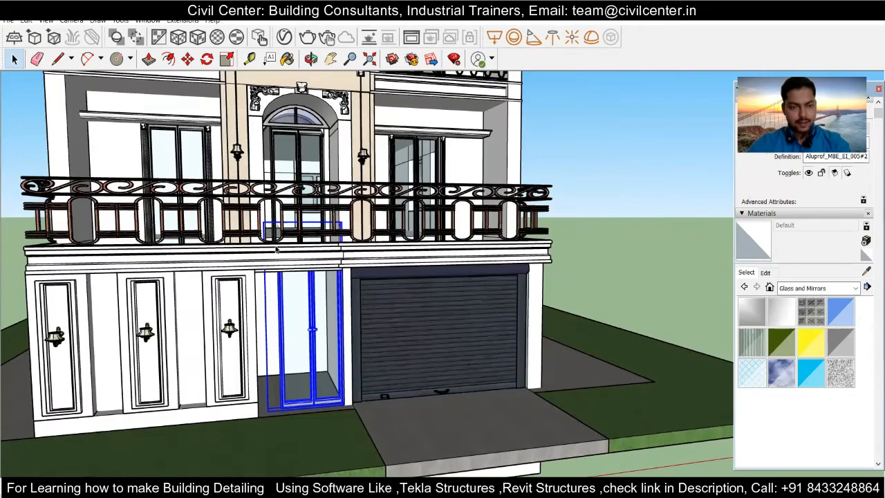
{"action": "scroll", "coordinate": [347, 196], "scroll_direction": "up", "scroll_amount": 2}
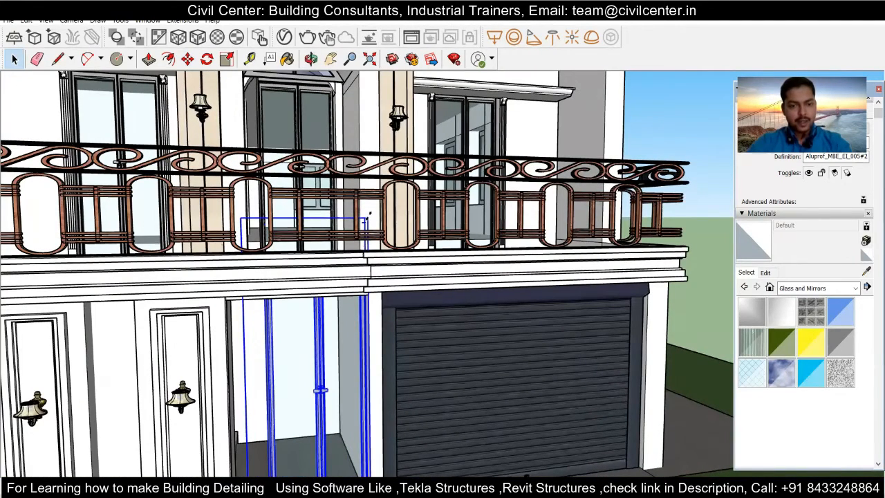
{"action": "key", "text": "s"}
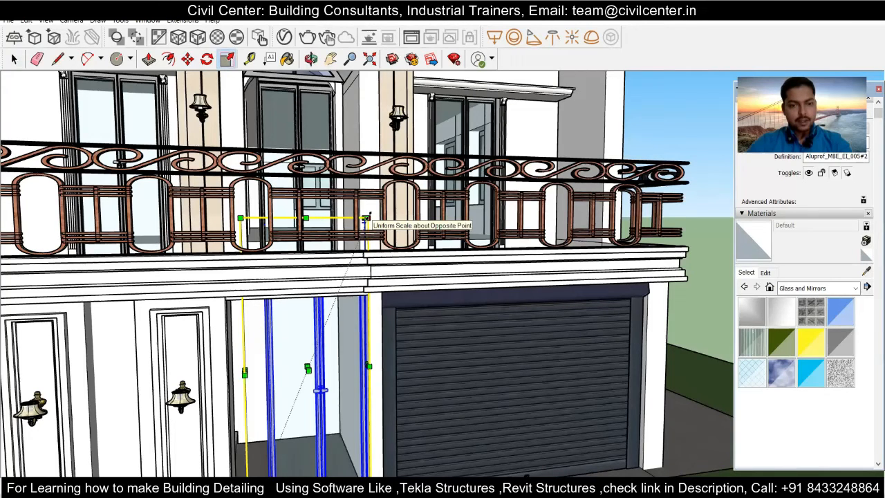
{"action": "left_click_drag", "start_coordinate": [366, 218], "coordinate": [366, 299]}
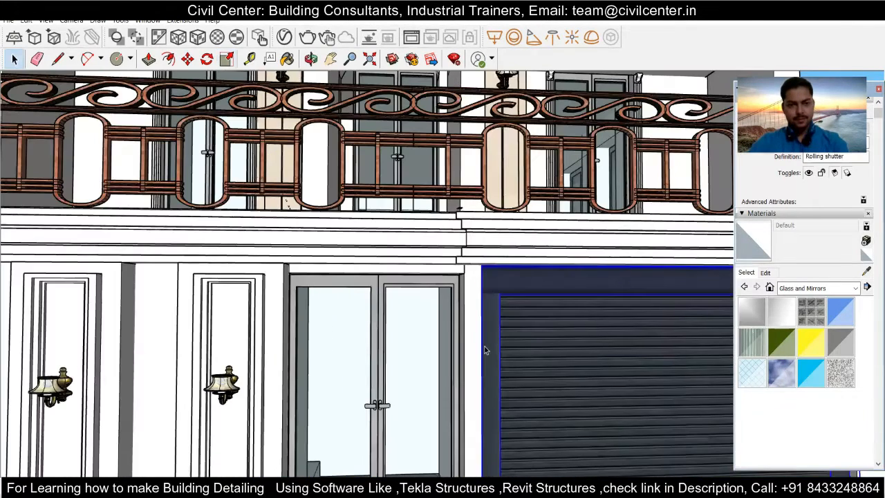
Switch to the front view and make the door in the central arched opening a unique component
{"action": "scroll", "coordinate": [484, 346], "scroll_direction": "down", "scroll_amount": 2}
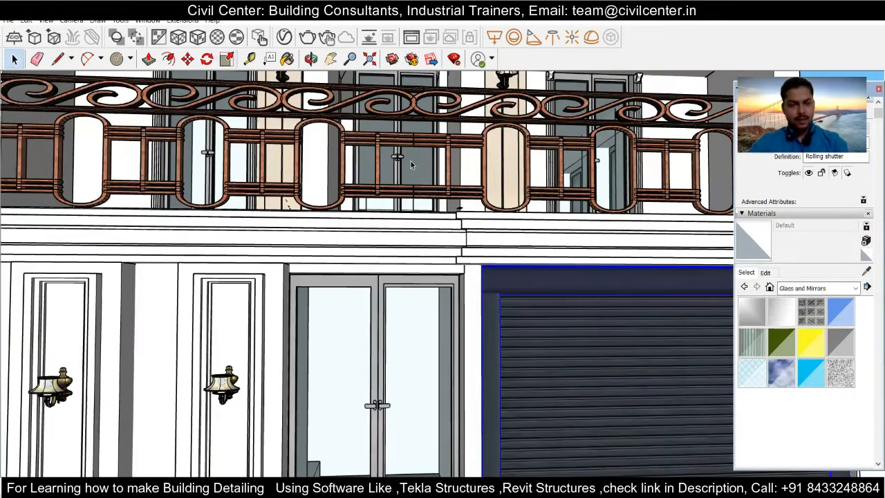
{"action": "middle_click_drag", "start_coordinate": [417, 176], "coordinate": [416, 194], "text": "shift"}
{"action": "scroll", "coordinate": [414, 194], "scroll_direction": "down", "scroll_amount": 3}
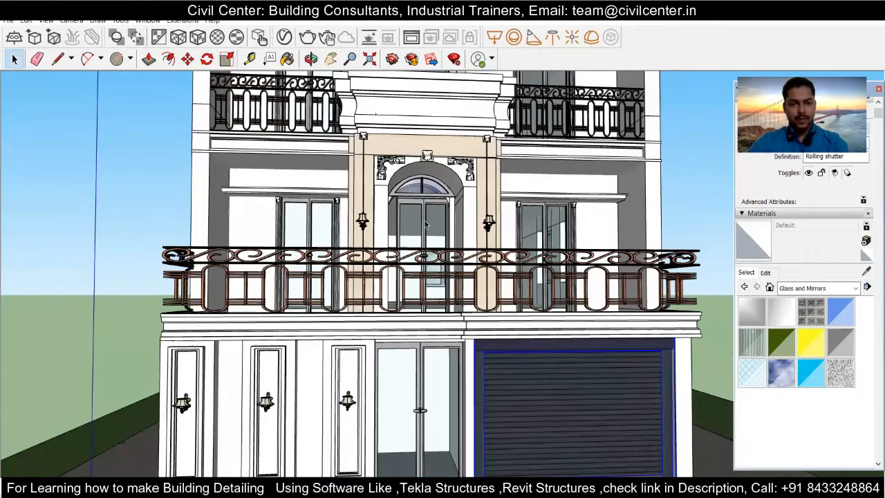
{"action": "scroll", "coordinate": [421, 216], "scroll_direction": "up", "scroll_amount": 3}
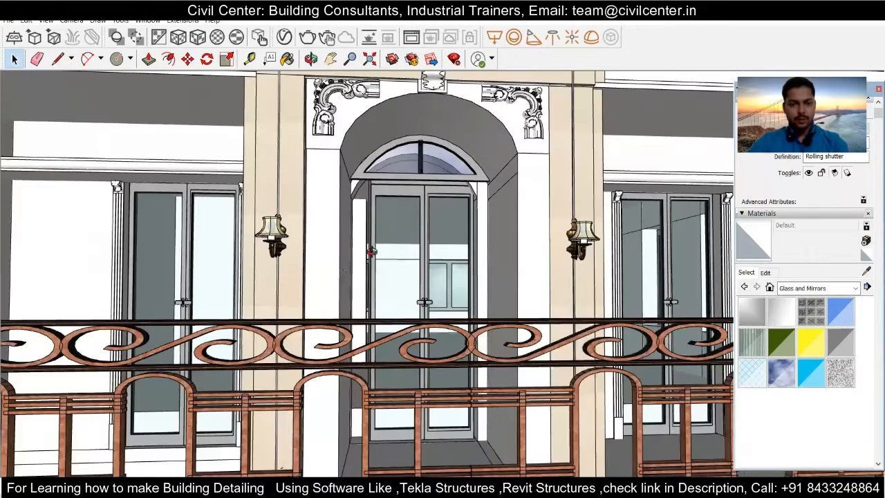
{"action": "key", "text": "F3"}
{"action": "left_click", "coordinate": [391, 284]}
{"action": "scroll", "coordinate": [391, 283], "scroll_direction": "up", "scroll_amount": 2}
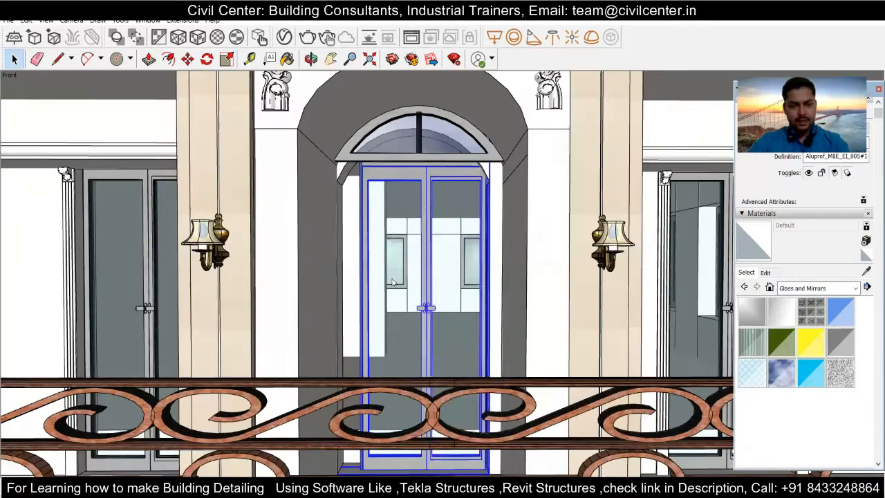
{"action": "right_click", "coordinate": [393, 194]}
{"action": "left_click", "coordinate": [448, 274]}
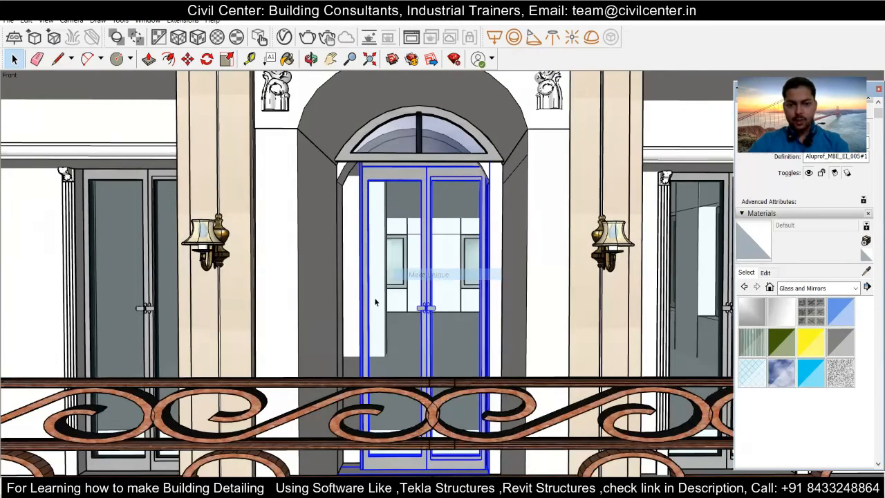
{"action": "scroll", "coordinate": [348, 263], "scroll_direction": "up", "scroll_amount": 4}
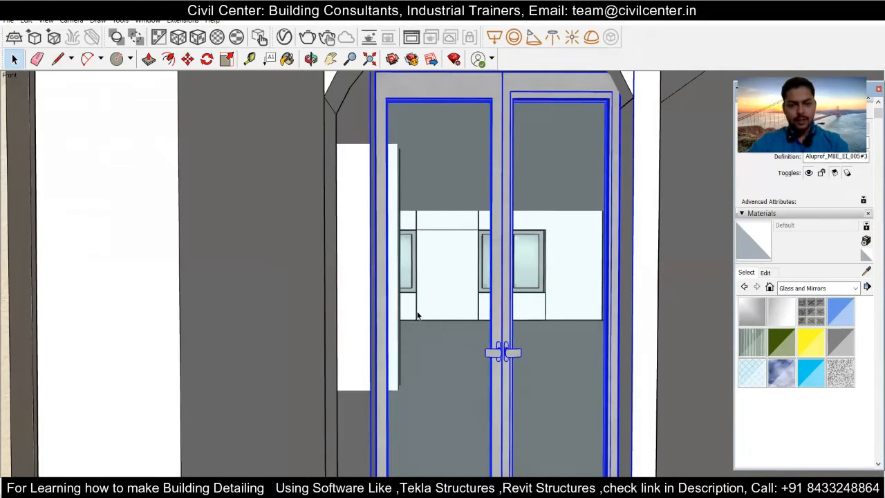
{"action": "key", "text": "s"}
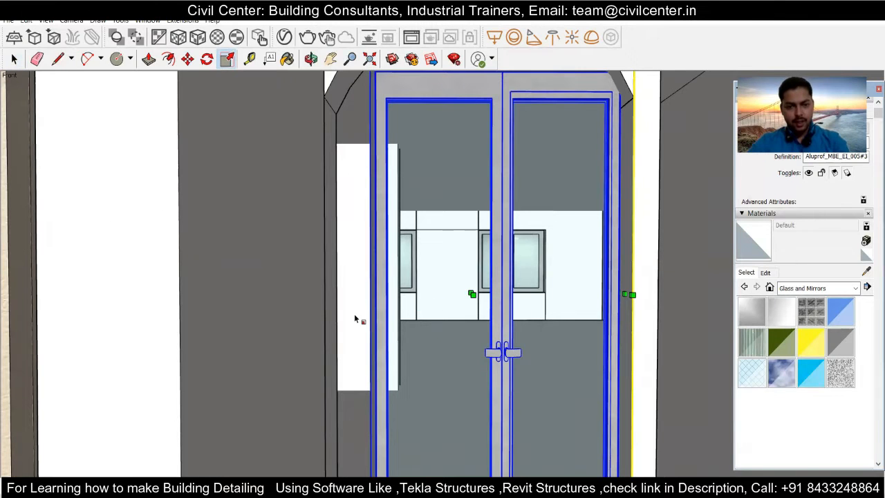
{"action": "scroll", "coordinate": [354, 313], "scroll_direction": "down", "scroll_amount": 4}
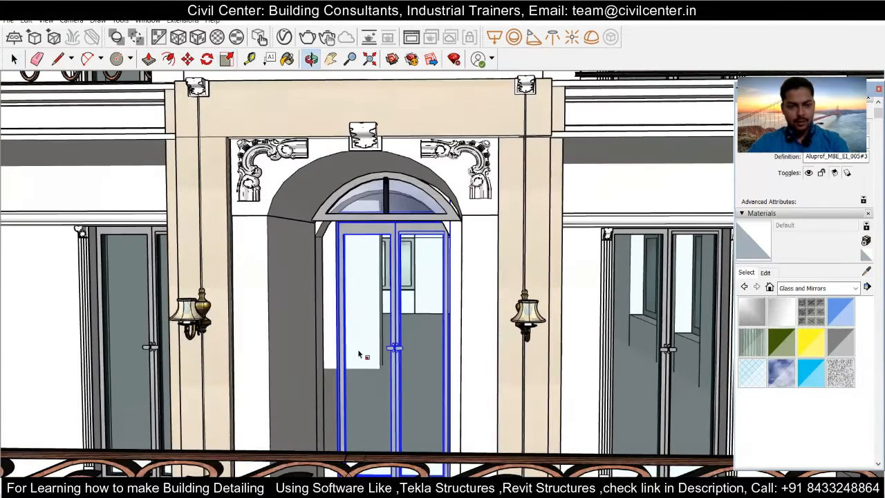
{"action": "middle_click_drag", "start_coordinate": [358, 347], "coordinate": [360, 319]}
{"action": "scroll", "coordinate": [360, 319], "scroll_direction": "down", "scroll_amount": 3}
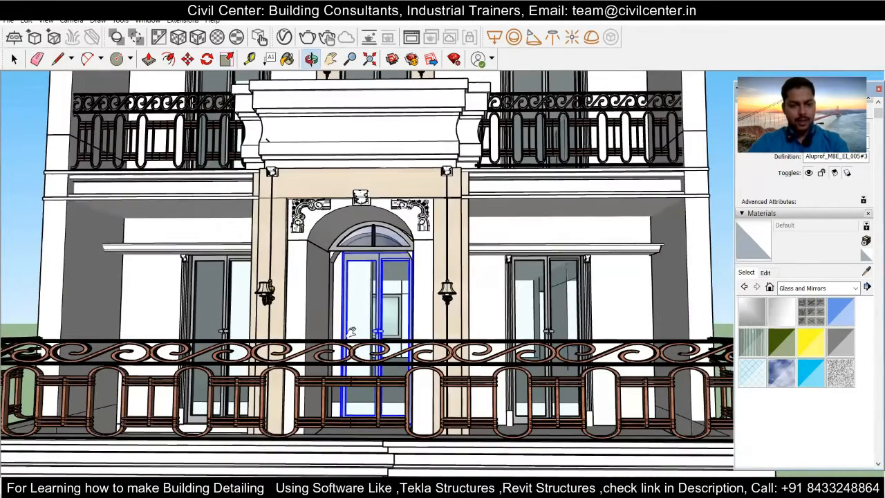
{"action": "middle_click_drag", "start_coordinate": [351, 332], "coordinate": [346, 422]}
{"action": "scroll", "coordinate": [345, 384], "scroll_direction": "up", "scroll_amount": 3}
{"action": "scroll", "coordinate": [346, 422], "scroll_direction": "up", "scroll_amount": 3}
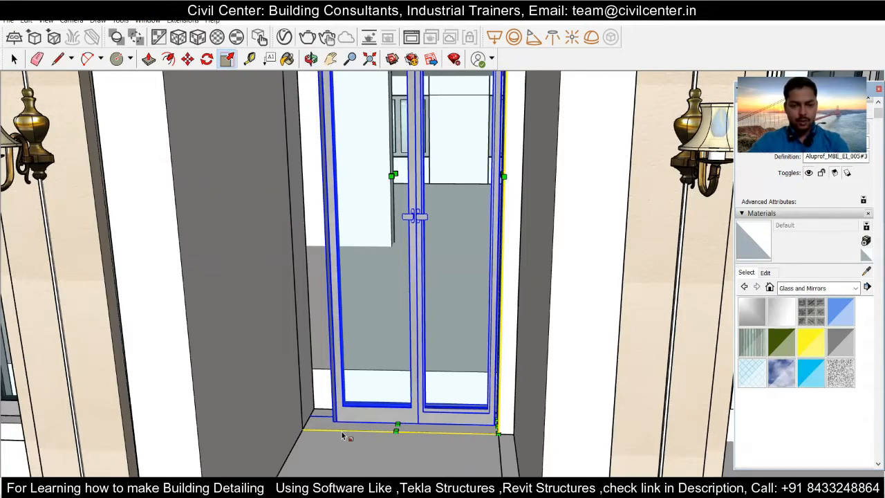
{"action": "key", "text": "space"}
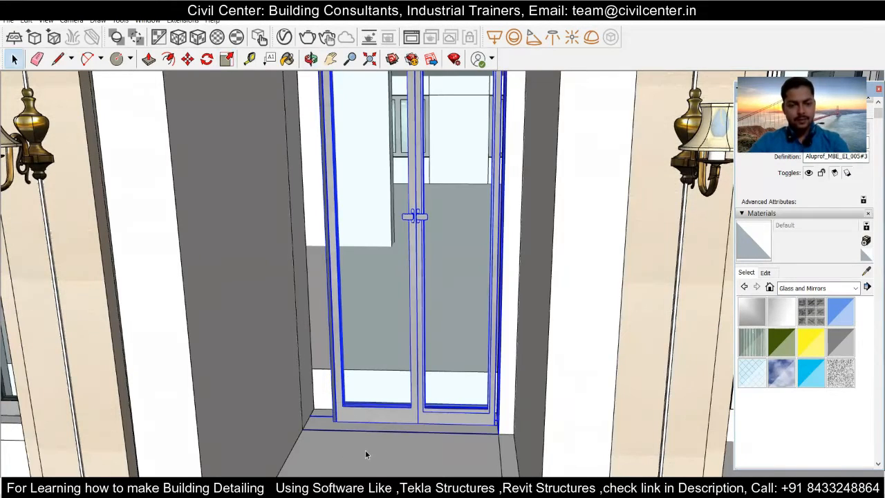
{"action": "left_click", "coordinate": [365, 447]}
{"action": "key", "text": "m"}
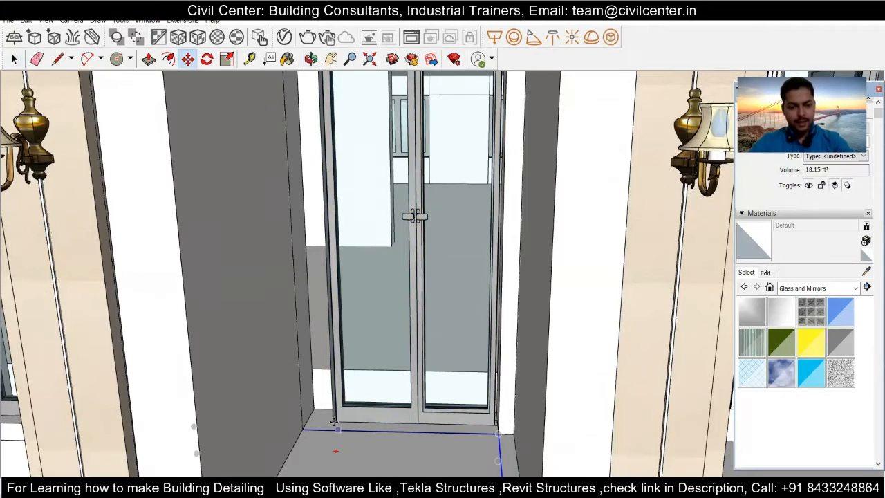
{"action": "left_click", "coordinate": [335, 423]}
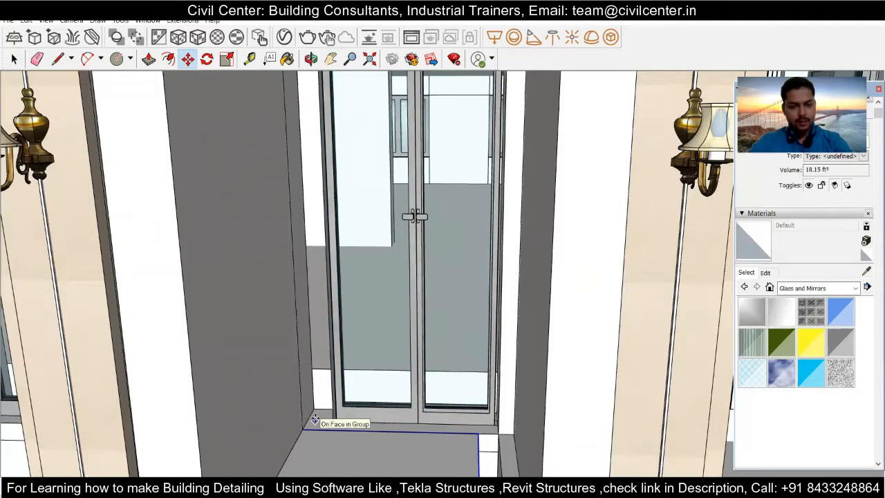
{"action": "left_click", "coordinate": [314, 420]}
{"action": "key", "text": "space"}
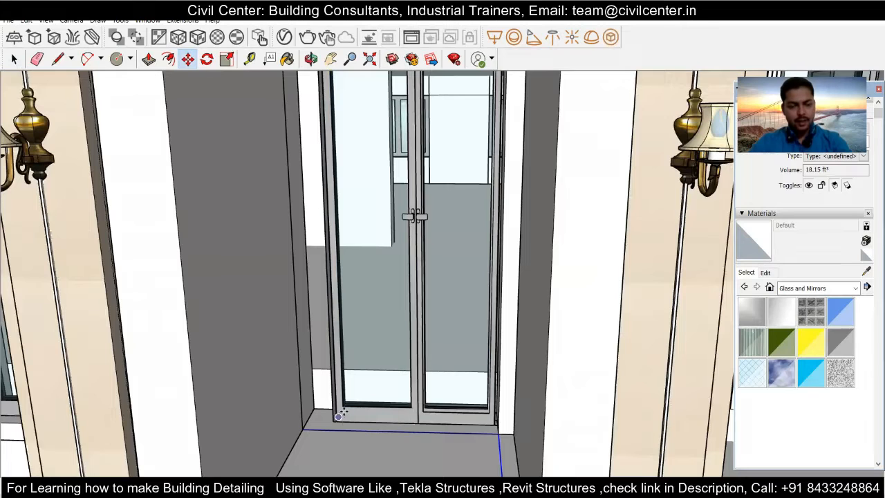
Move the central arched opening's door by its lower corner against the opening's left side wall
{"action": "left_click", "coordinate": [345, 419]}
{"action": "key", "text": "m"}
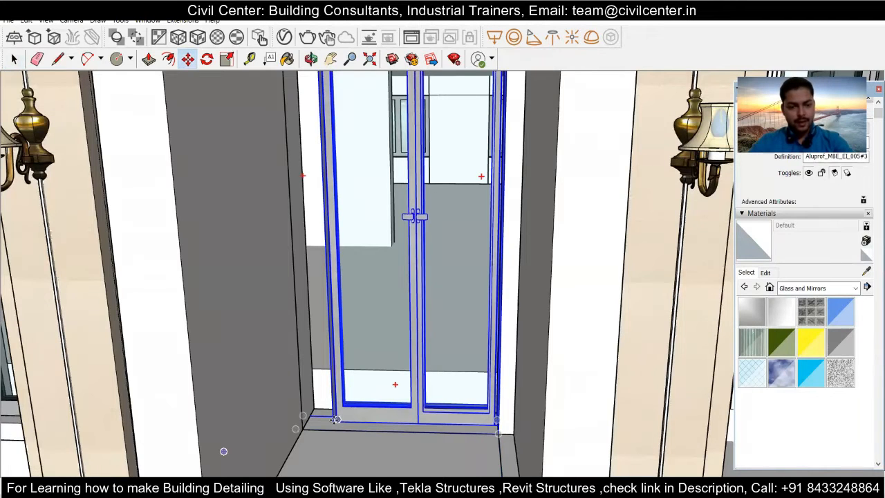
{"action": "left_click", "coordinate": [333, 421]}
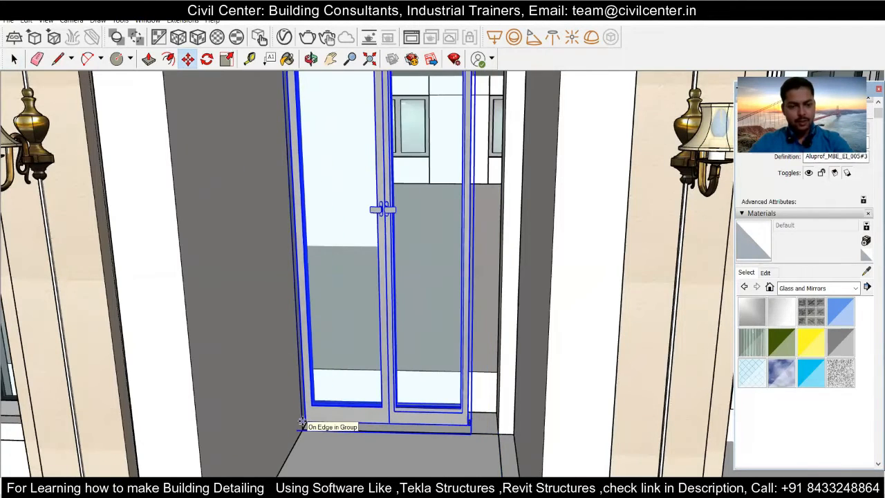
{"action": "left_click", "coordinate": [302, 422]}
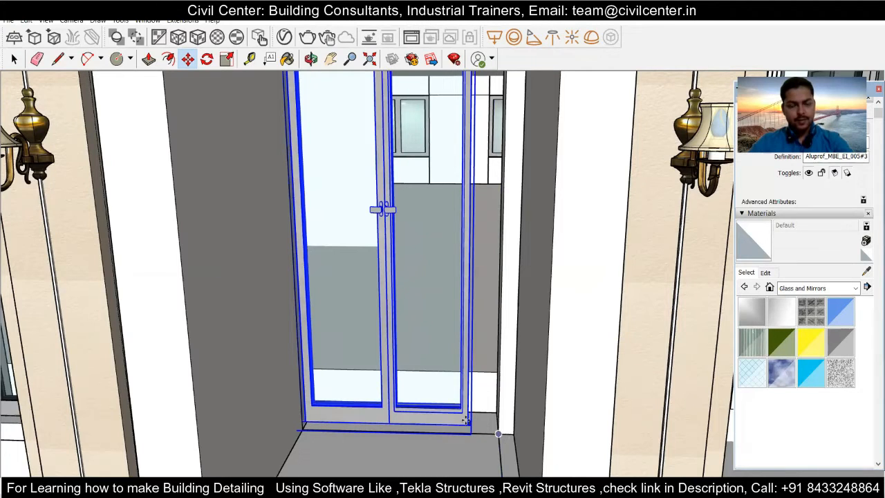
Scale the door's width so it reaches the right side wall of the central arched opening
{"action": "key", "text": "space"}
{"action": "key", "text": "s"}
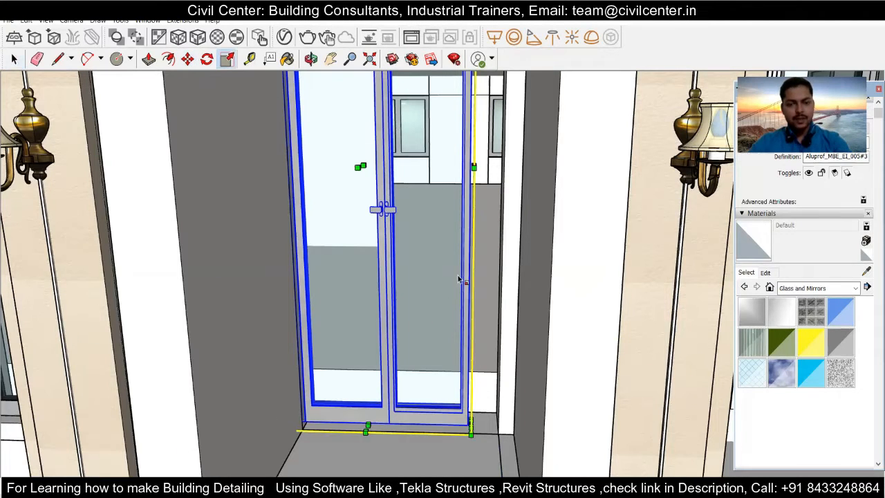
{"action": "middle_click_drag", "start_coordinate": [474, 173], "coordinate": [475, 192]}
{"action": "scroll", "coordinate": [448, 259], "scroll_direction": "up", "scroll_amount": 2}
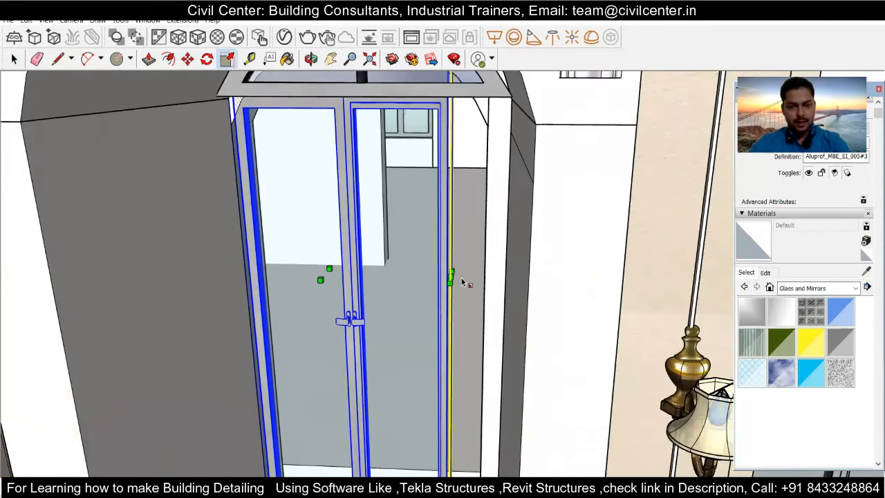
{"action": "left_click_drag", "start_coordinate": [457, 277], "coordinate": [510, 278]}
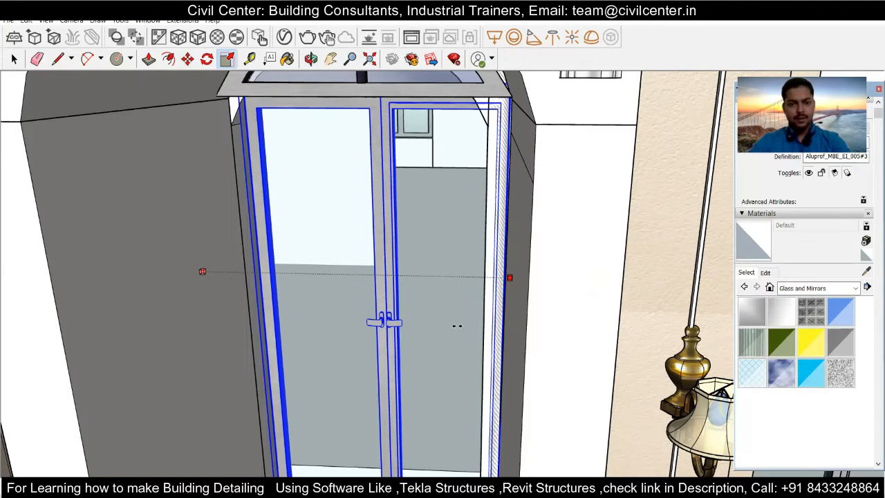
{"action": "scroll", "coordinate": [456, 324], "scroll_direction": "down", "scroll_amount": 1}
{"action": "key", "text": "space"}
{"action": "middle_click_drag", "start_coordinate": [451, 320], "coordinate": [477, 239]}
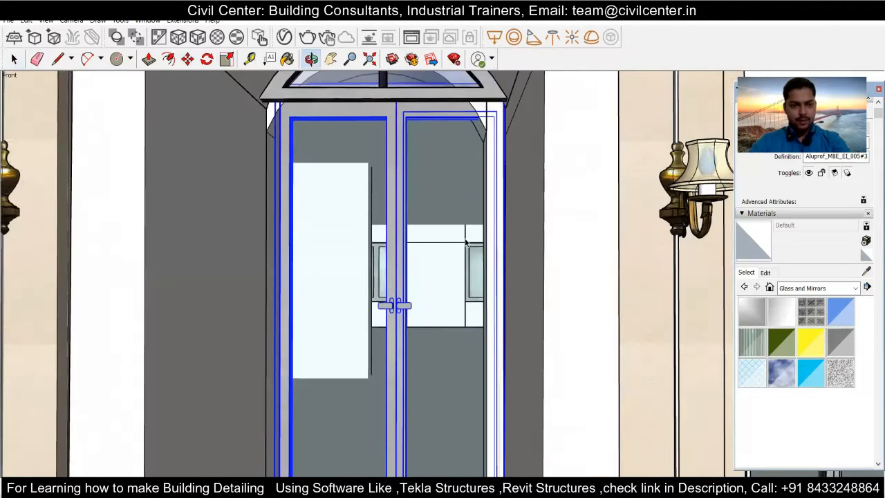
{"action": "scroll", "coordinate": [477, 239], "scroll_direction": "down", "scroll_amount": 2}
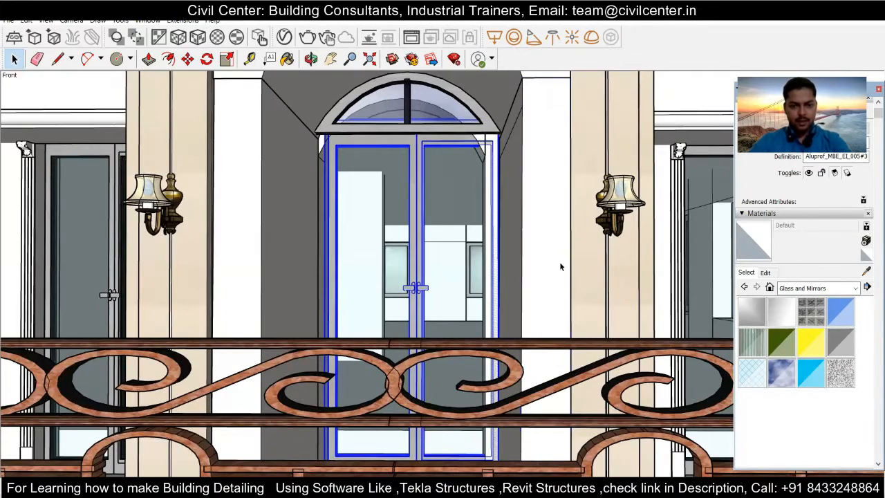
{"action": "left_click", "coordinate": [560, 266]}
Move the widened door by its lower right base corner to align it with the corner of the central opening
{"action": "middle_click_drag", "start_coordinate": [447, 325], "coordinate": [434, 308]}
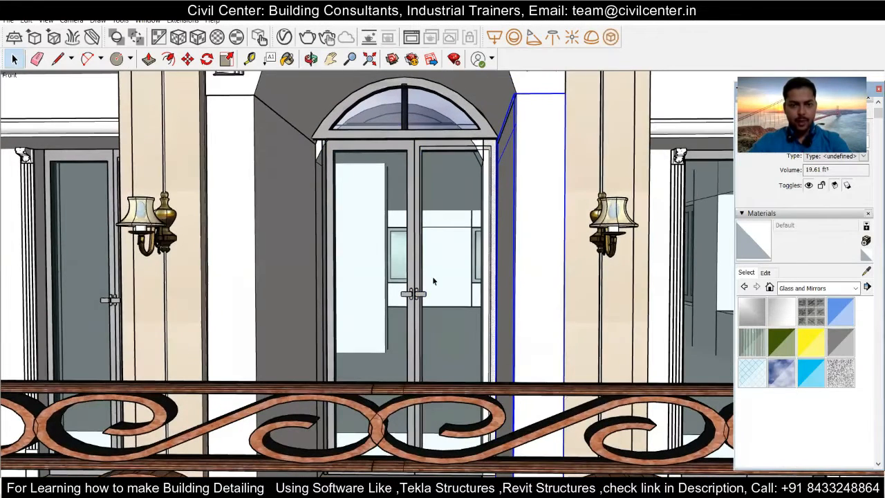
{"action": "middle_click_drag", "start_coordinate": [460, 245], "coordinate": [550, 301]}
{"action": "scroll", "coordinate": [484, 255], "scroll_direction": "up", "scroll_amount": 3}
{"action": "scroll", "coordinate": [520, 291], "scroll_direction": "down", "scroll_amount": 5}
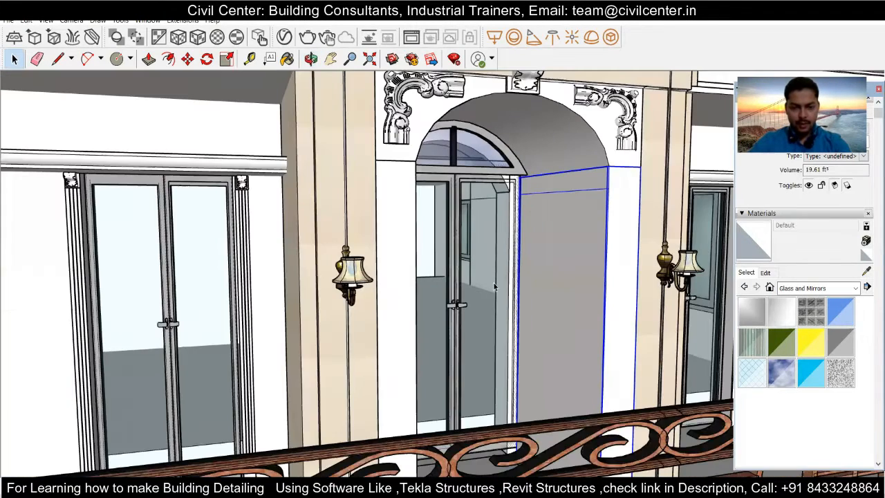
{"action": "scroll", "coordinate": [481, 393], "scroll_direction": "up", "scroll_amount": 4}
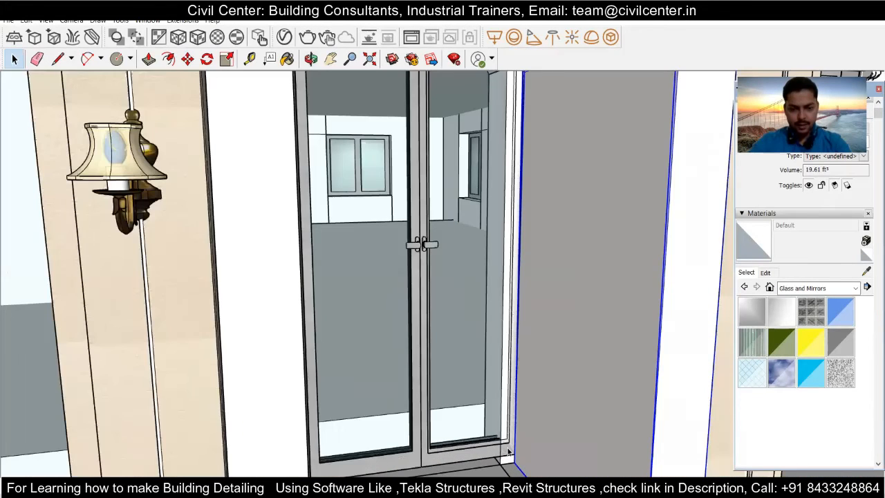
{"action": "left_click", "coordinate": [509, 453]}
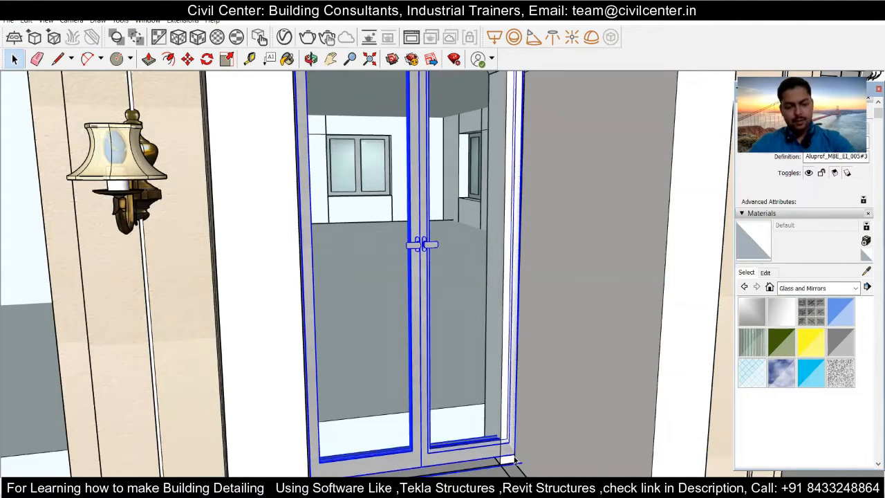
{"action": "key", "text": "m"}
{"action": "left_click", "coordinate": [520, 462]}
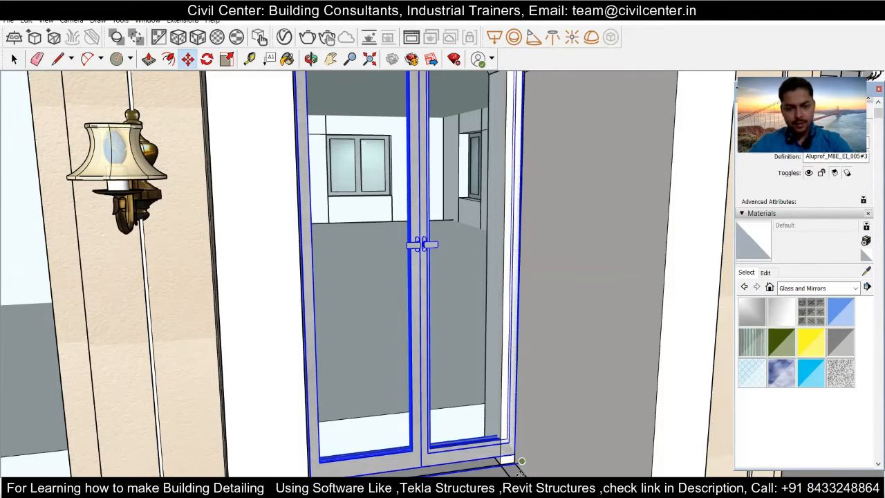
{"action": "scroll", "coordinate": [522, 472], "scroll_direction": "down", "scroll_amount": 5}
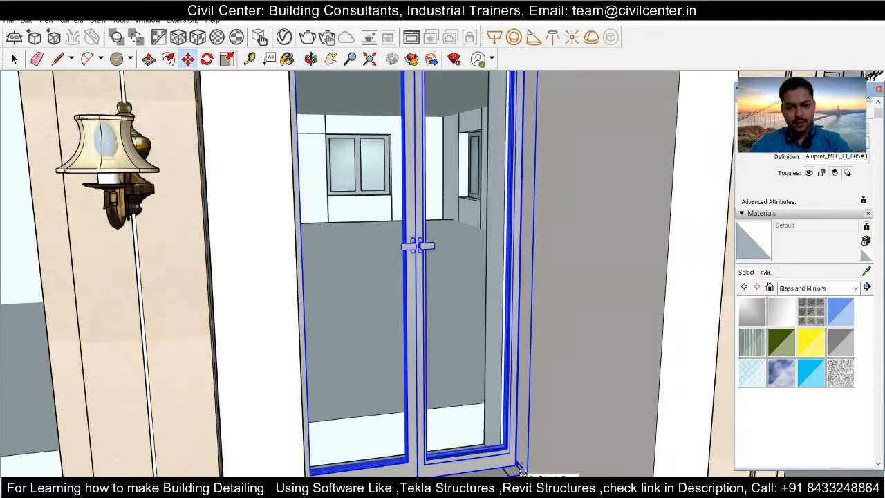
{"action": "scroll", "coordinate": [522, 472], "scroll_direction": "down", "scroll_amount": 2}
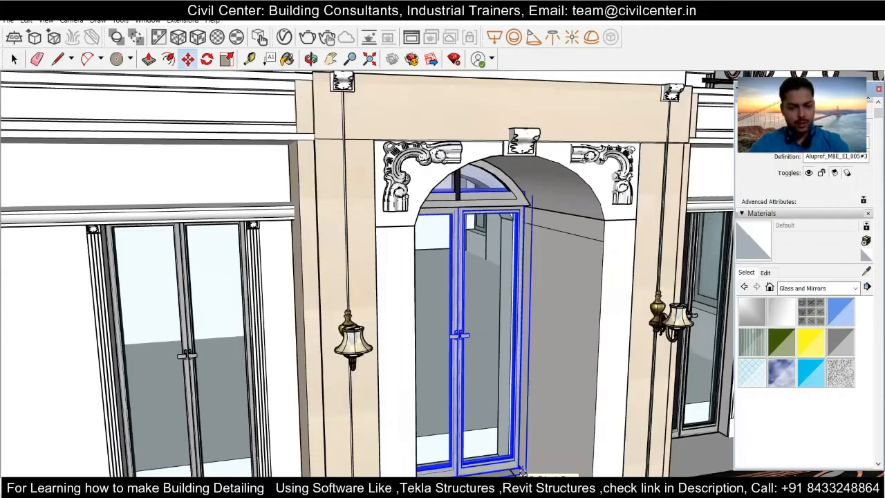
{"action": "scroll", "coordinate": [522, 473], "scroll_direction": "down", "scroll_amount": 2}
{"action": "scroll", "coordinate": [470, 319], "scroll_direction": "up", "scroll_amount": 8}
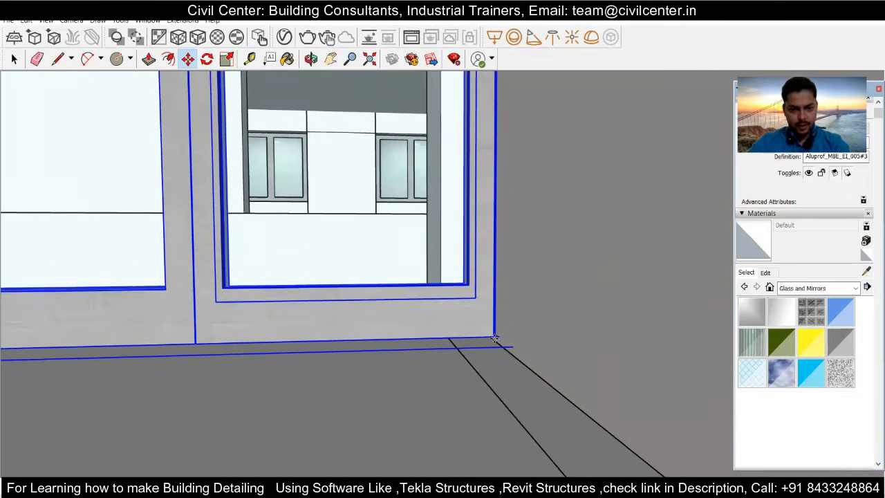
{"action": "left_click", "coordinate": [495, 343]}
{"action": "scroll", "coordinate": [453, 347], "scroll_direction": "down", "scroll_amount": 3}
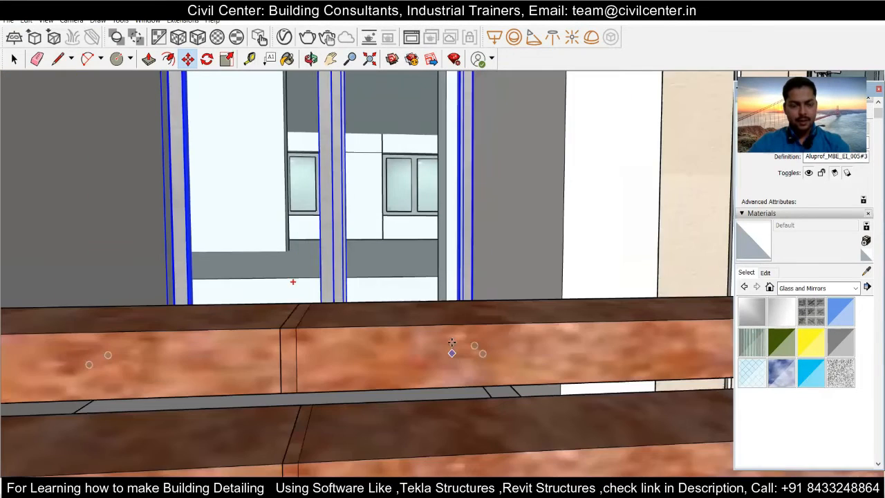
Scale down the height of the central door so its frame sits below the arched window
{"action": "scroll", "coordinate": [421, 276], "scroll_direction": "down", "scroll_amount": 3}
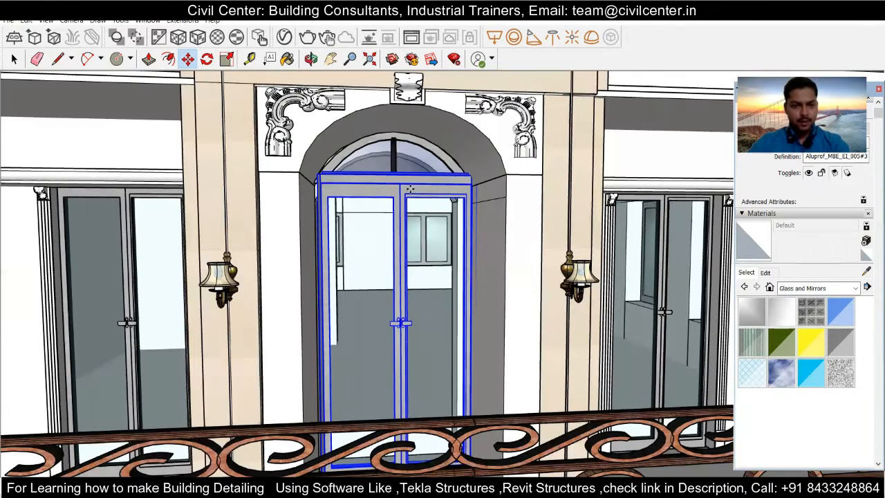
{"action": "scroll", "coordinate": [406, 188], "scroll_direction": "up", "scroll_amount": 5}
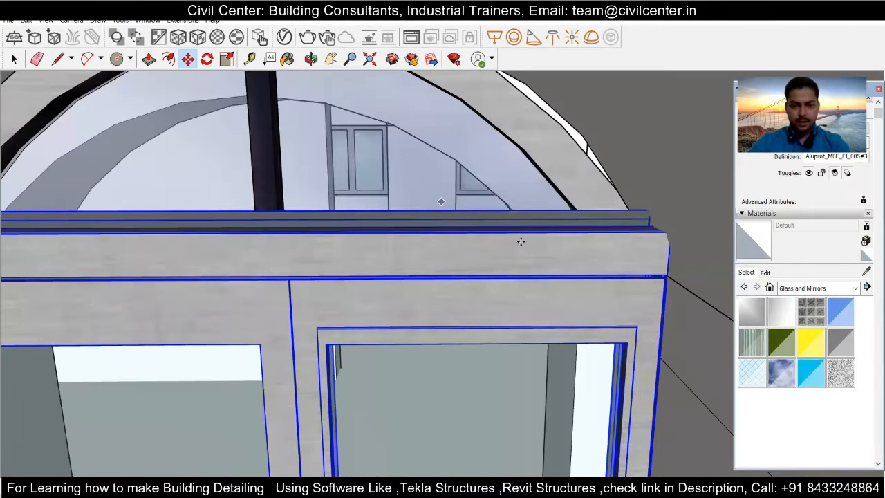
{"action": "scroll", "coordinate": [458, 229], "scroll_direction": "down", "scroll_amount": 5}
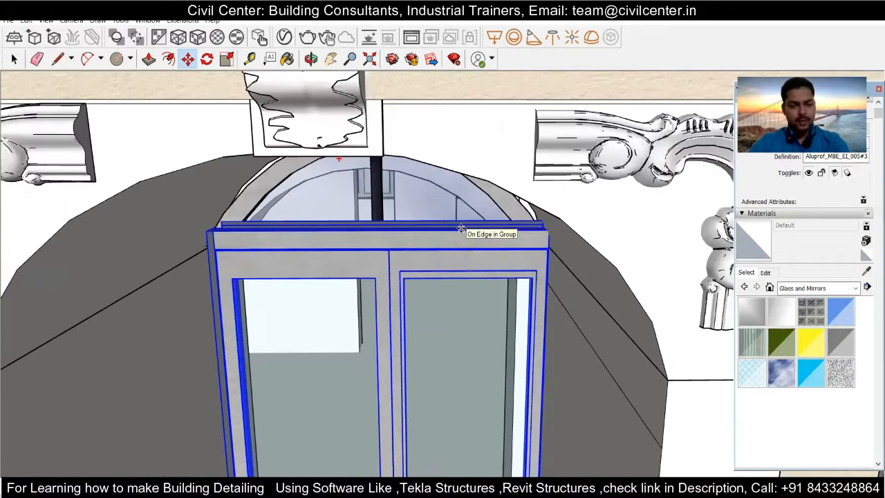
{"action": "key", "text": "s"}
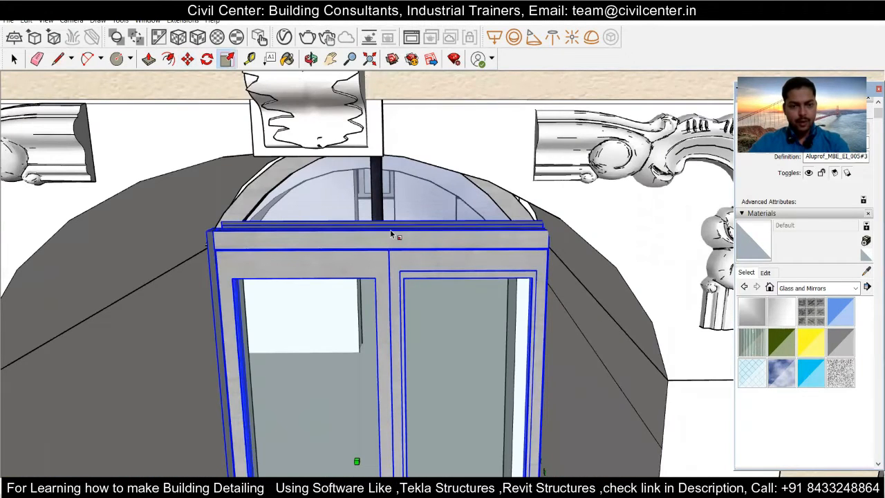
{"action": "scroll", "coordinate": [390, 236], "scroll_direction": "down", "scroll_amount": 2}
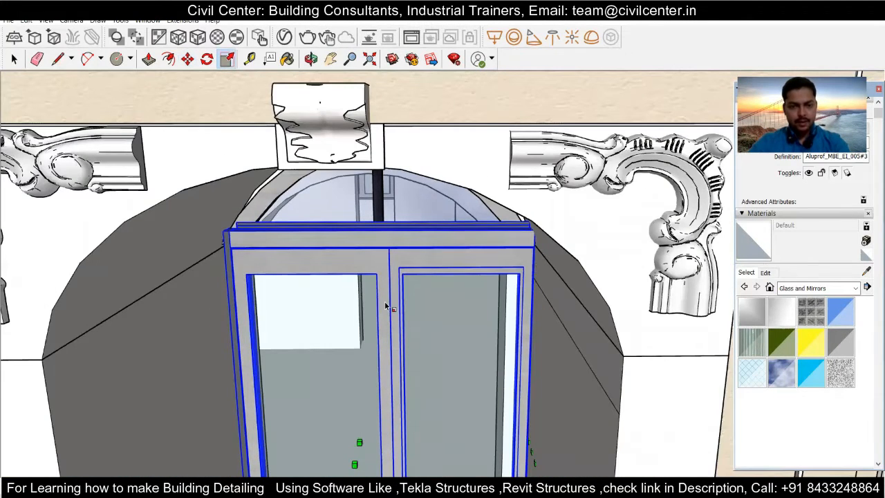
{"action": "scroll", "coordinate": [386, 306], "scroll_direction": "down", "scroll_amount": 1}
{"action": "scroll", "coordinate": [385, 306], "scroll_direction": "down", "scroll_amount": 3}
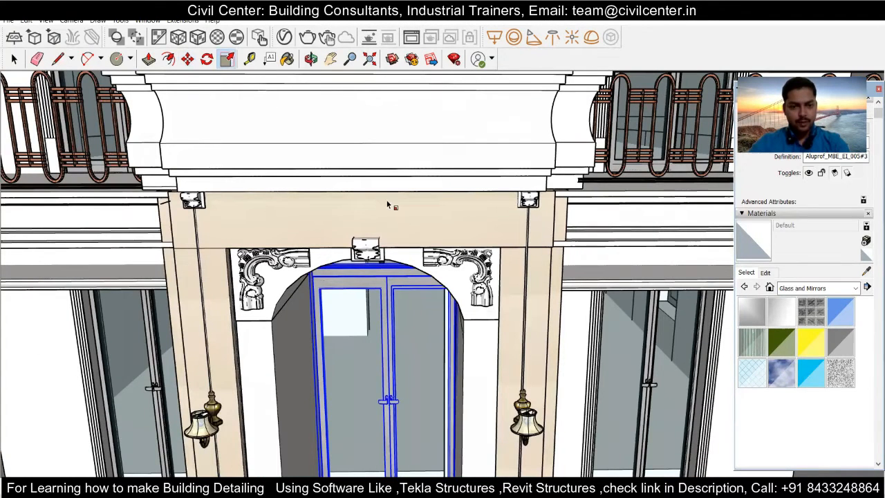
{"action": "middle_click_drag", "start_coordinate": [383, 215], "coordinate": [389, 206]}
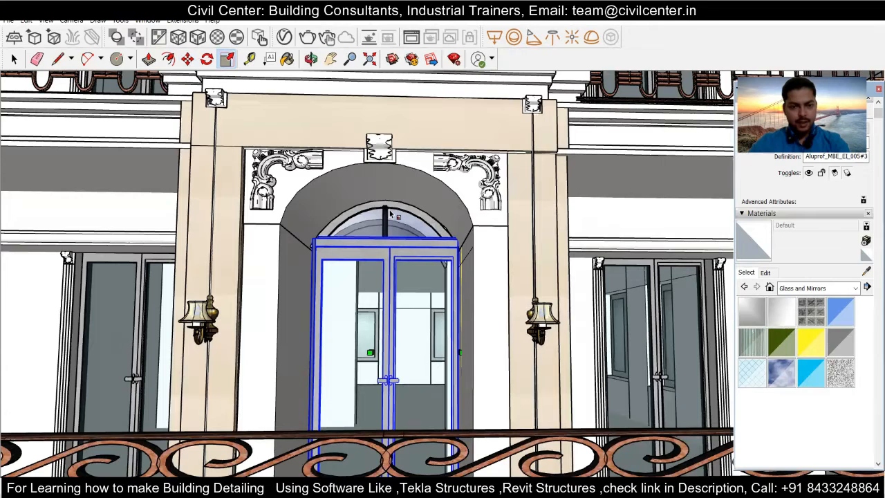
{"action": "scroll", "coordinate": [391, 174], "scroll_direction": "up", "scroll_amount": 2}
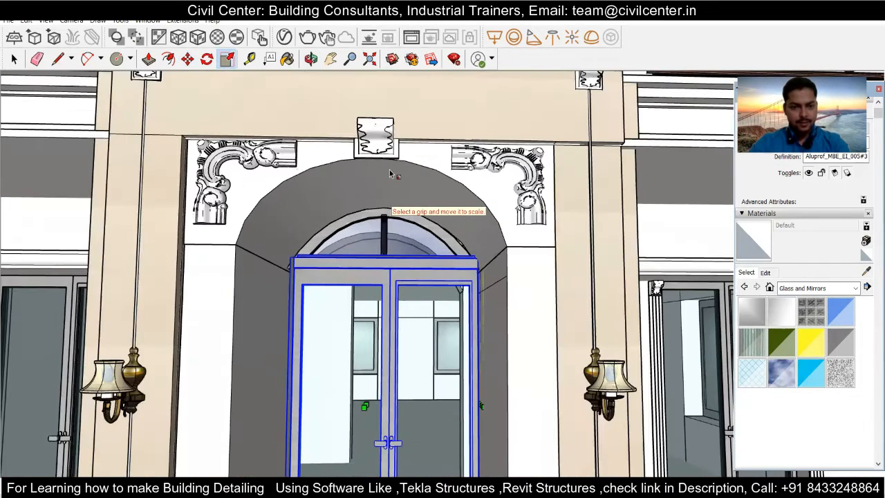
{"action": "scroll", "coordinate": [389, 173], "scroll_direction": "down", "scroll_amount": 1}
{"action": "scroll", "coordinate": [387, 177], "scroll_direction": "up", "scroll_amount": 4}
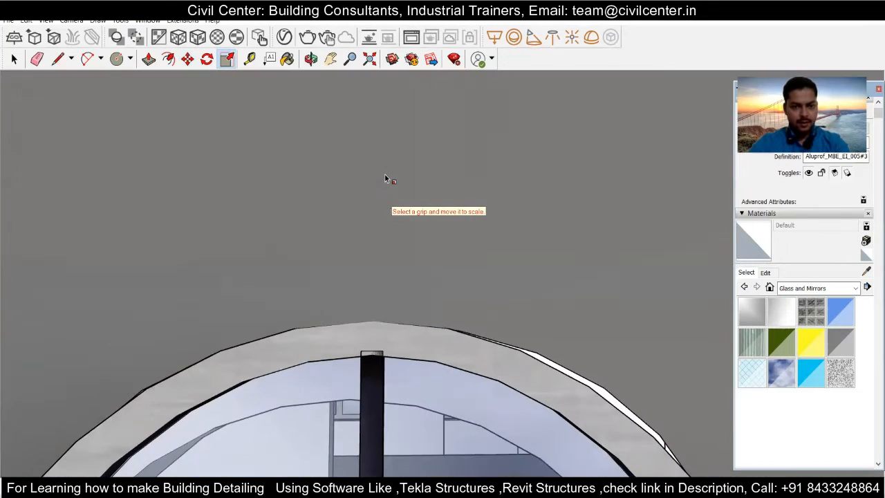
{"action": "scroll", "coordinate": [434, 134], "scroll_direction": "up", "scroll_amount": 5}
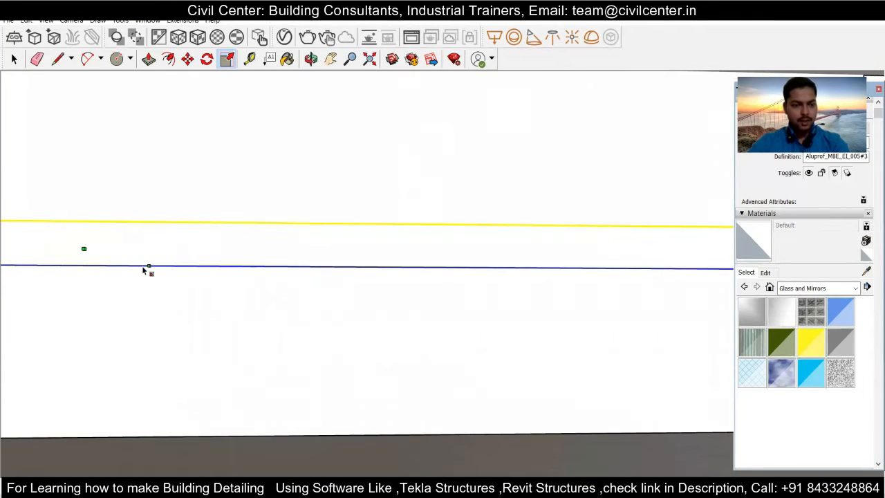
{"action": "left_click", "coordinate": [147, 267]}
{"action": "scroll", "coordinate": [346, 332], "scroll_direction": "down", "scroll_amount": 5}
{"action": "middle_click_drag", "start_coordinate": [340, 329], "coordinate": [348, 333]}
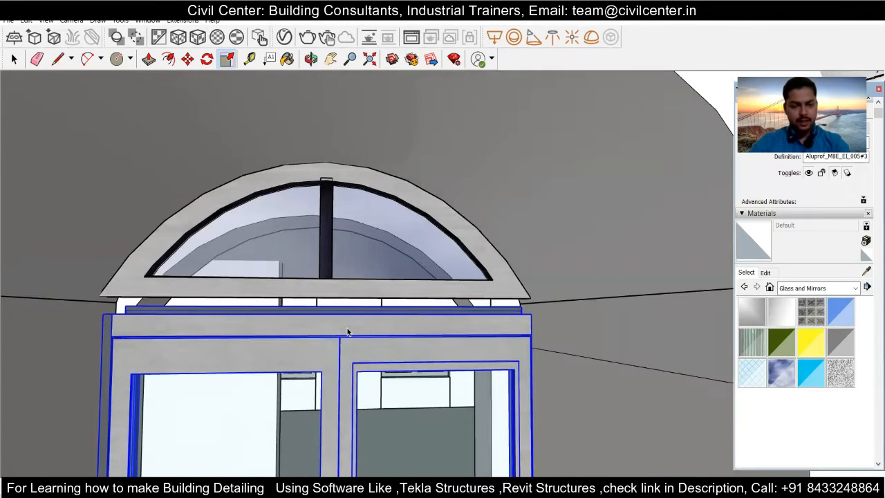
{"action": "key", "text": "space"}
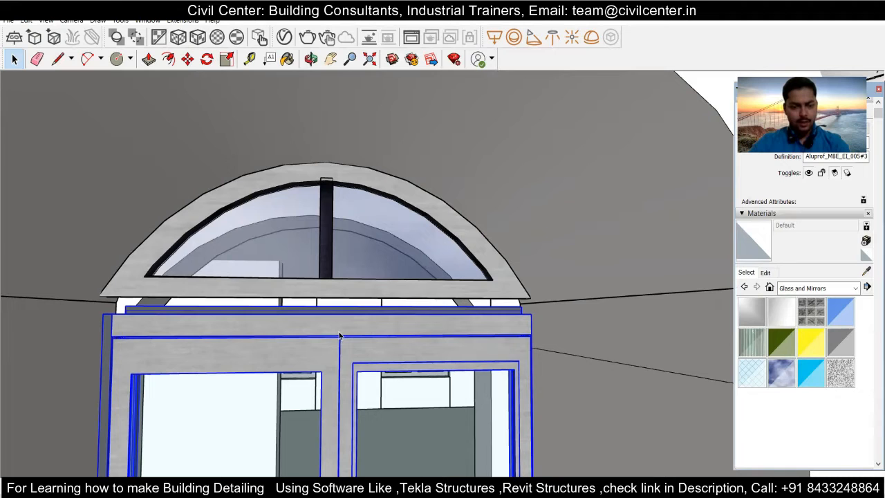
{"action": "key", "text": "s"}
{"action": "scroll", "coordinate": [341, 325], "scroll_direction": "down", "scroll_amount": 2}
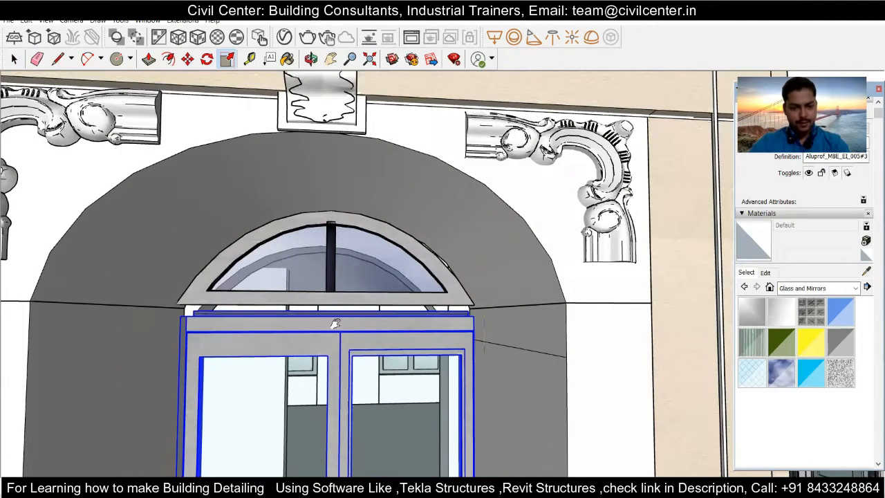
{"action": "scroll", "coordinate": [346, 435], "scroll_direction": "down", "scroll_amount": 3}
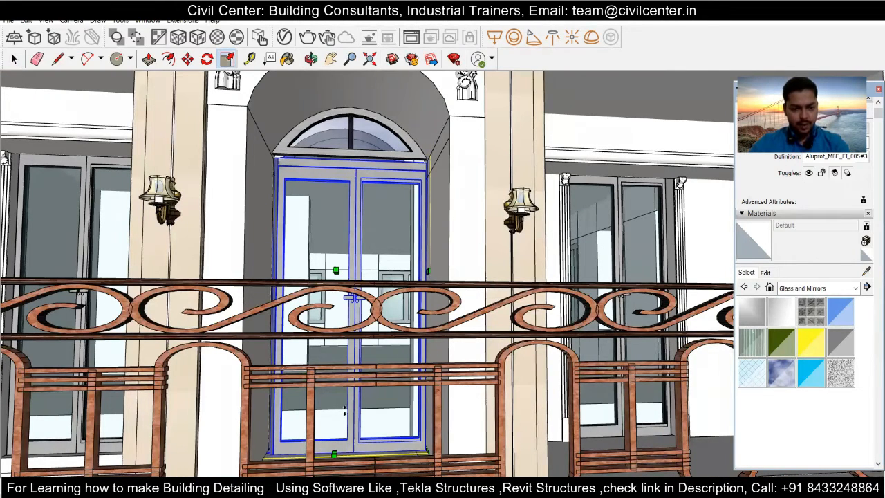
{"action": "scroll", "coordinate": [407, 131], "scroll_direction": "up", "scroll_amount": 2}
{"action": "scroll", "coordinate": [355, 173], "scroll_direction": "down", "scroll_amount": 1}
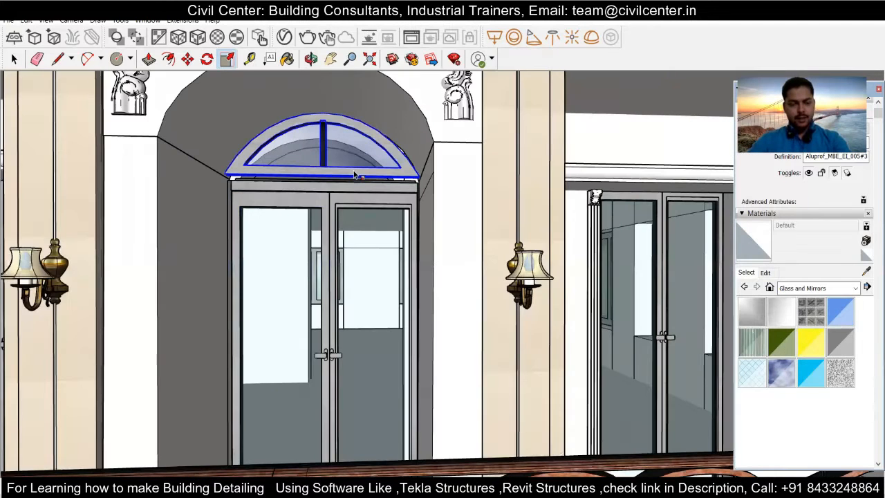
{"action": "scroll", "coordinate": [354, 180], "scroll_direction": "down", "scroll_amount": 5}
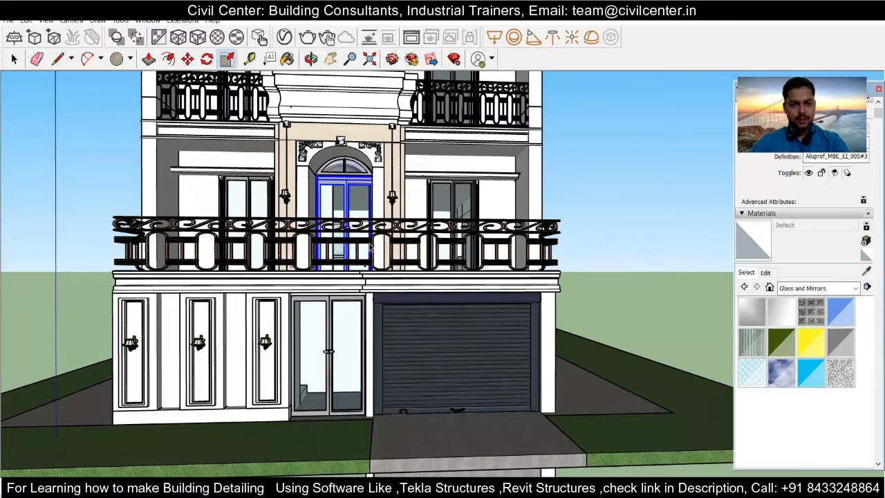
{"action": "scroll", "coordinate": [369, 238], "scroll_direction": "down", "scroll_amount": 3}
{"action": "key", "text": "space"}
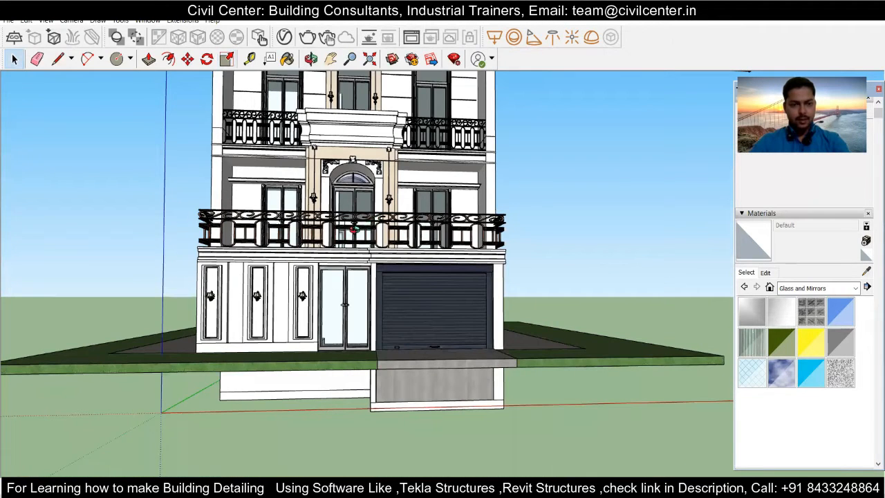
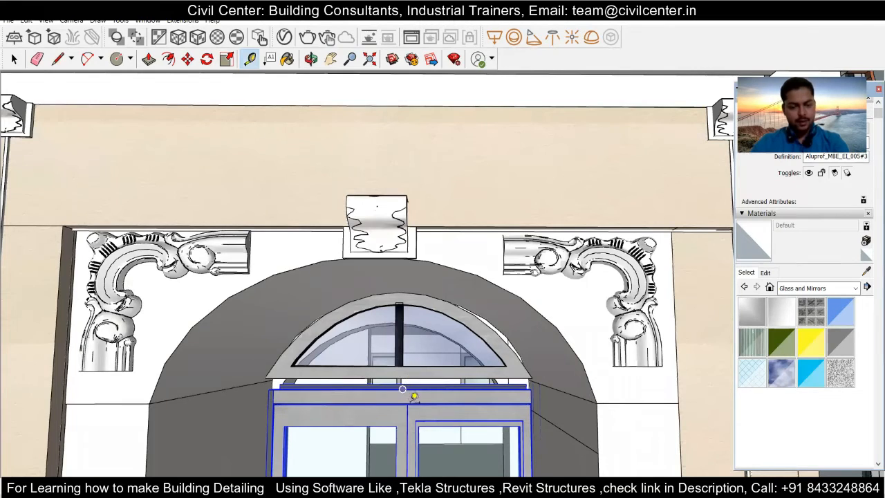
{"action": "key", "text": "s"}
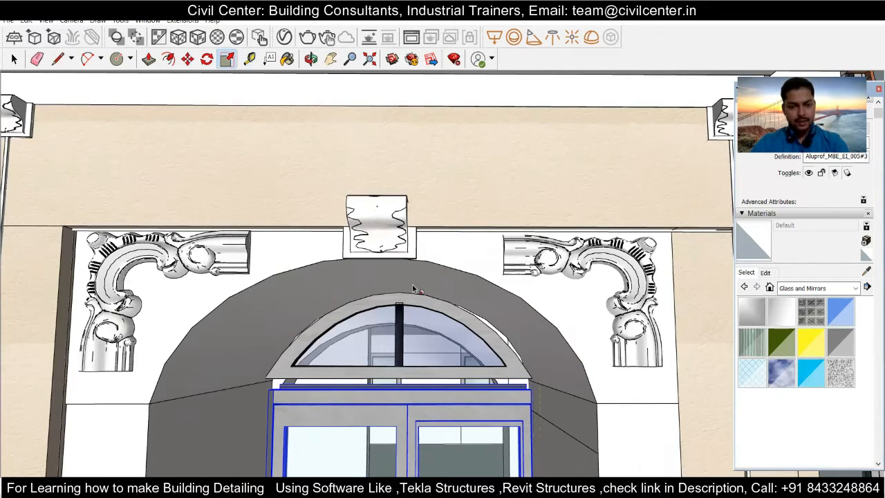
{"action": "scroll", "coordinate": [414, 289], "scroll_direction": "up", "scroll_amount": 2}
{"action": "scroll", "coordinate": [435, 190], "scroll_direction": "up", "scroll_amount": 5}
{"action": "scroll", "coordinate": [433, 192], "scroll_direction": "up", "scroll_amount": 3}
{"action": "scroll", "coordinate": [422, 207], "scroll_direction": "down", "scroll_amount": 1}
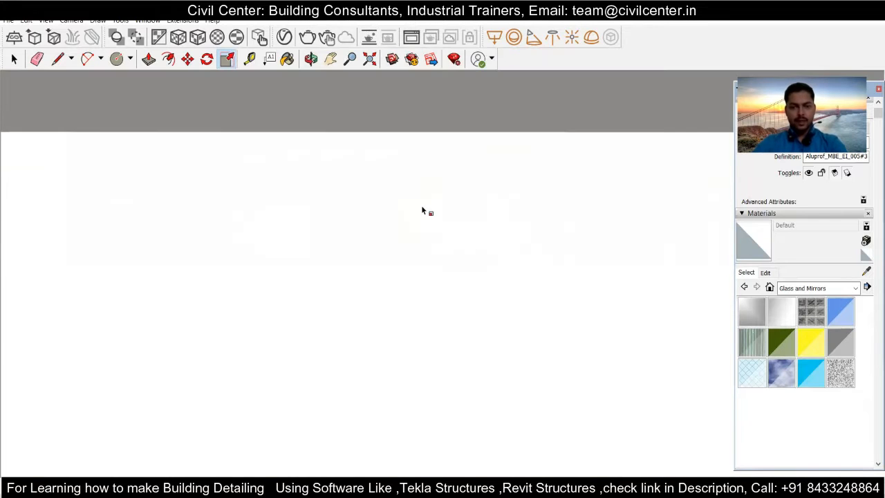
{"action": "scroll", "coordinate": [422, 209], "scroll_direction": "down", "scroll_amount": 3}
{"action": "scroll", "coordinate": [423, 215], "scroll_direction": "up", "scroll_amount": 3}
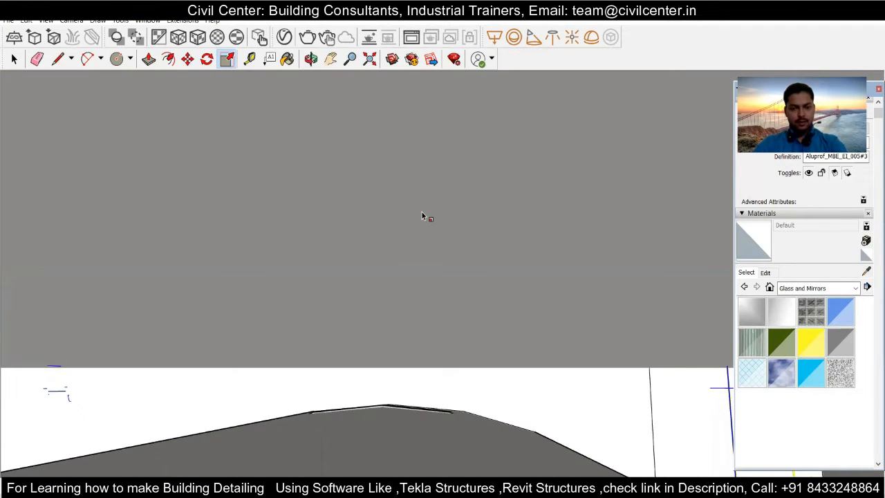
{"action": "scroll", "coordinate": [423, 203], "scroll_direction": "up", "scroll_amount": 3}
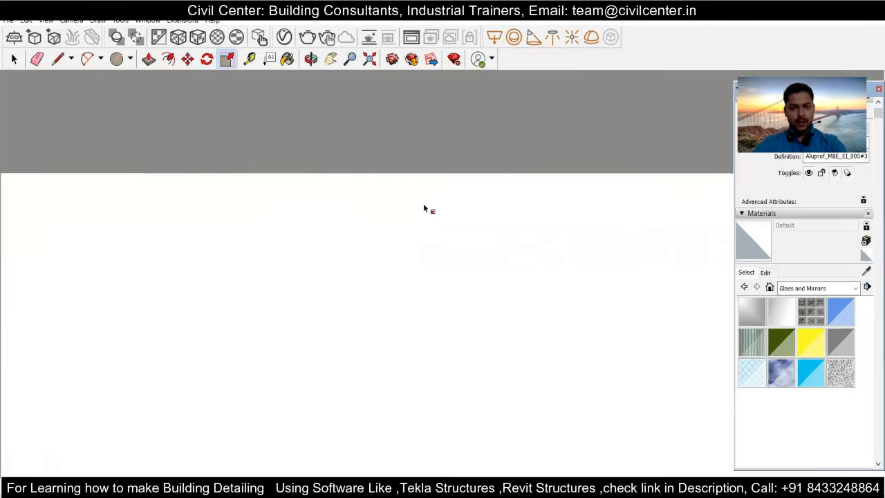
{"action": "scroll", "coordinate": [424, 202], "scroll_direction": "down", "scroll_amount": 1}
{"action": "scroll", "coordinate": [425, 207], "scroll_direction": "down", "scroll_amount": 3}
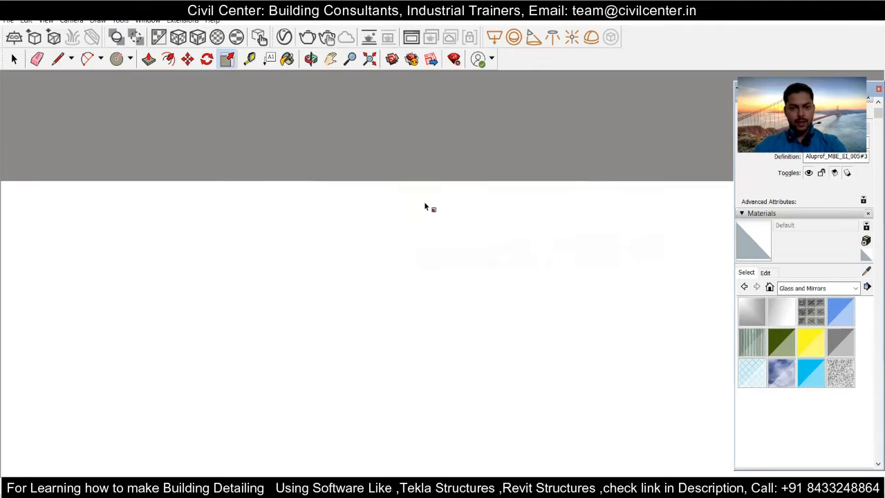
{"action": "scroll", "coordinate": [425, 203], "scroll_direction": "down", "scroll_amount": 5}
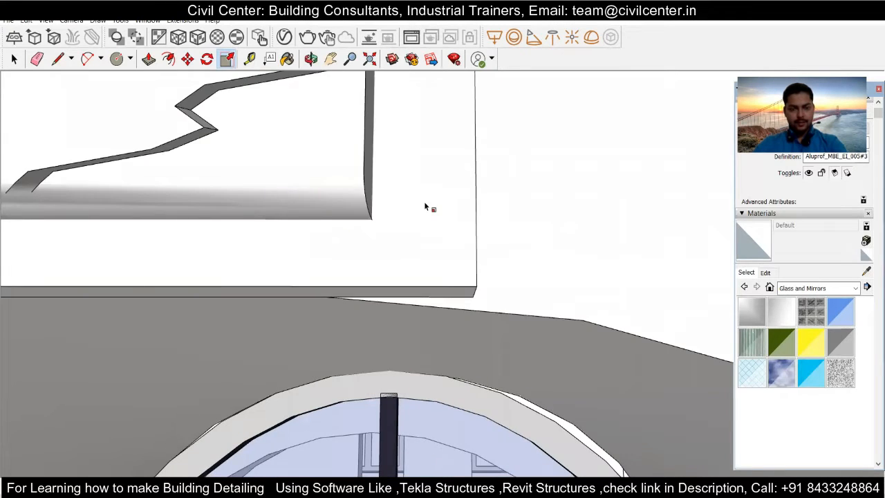
{"action": "scroll", "coordinate": [424, 205], "scroll_direction": "down", "scroll_amount": 3}
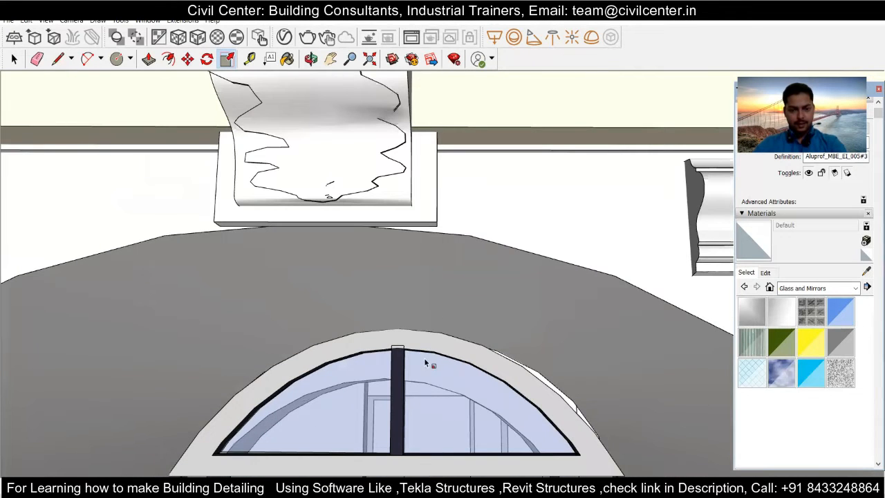
{"action": "scroll", "coordinate": [425, 362], "scroll_direction": "down", "scroll_amount": 6}
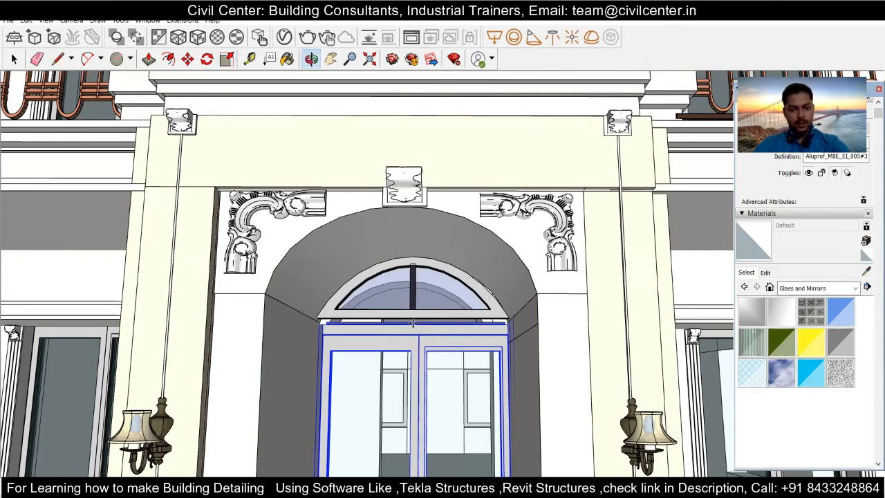
Move the central door up by its top midpoint to the midpoint of the arched window's lower edge, then deselect it
{"action": "key", "text": "m"}
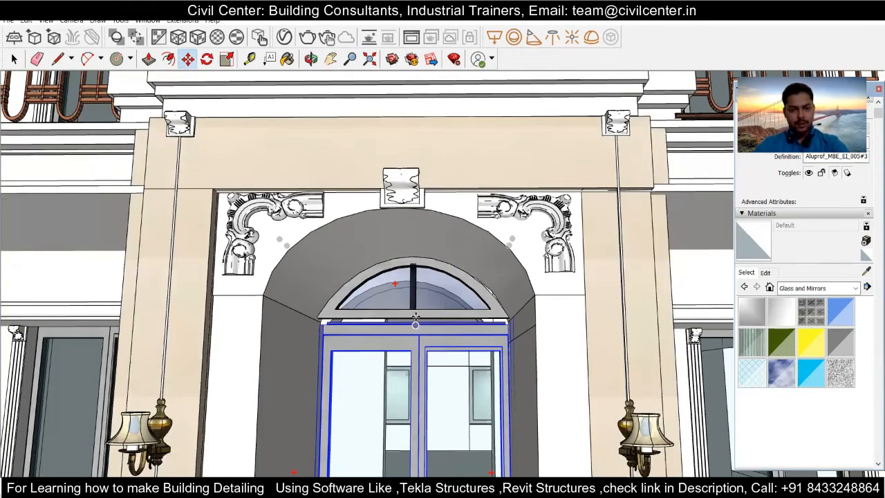
{"action": "left_click", "coordinate": [415, 319]}
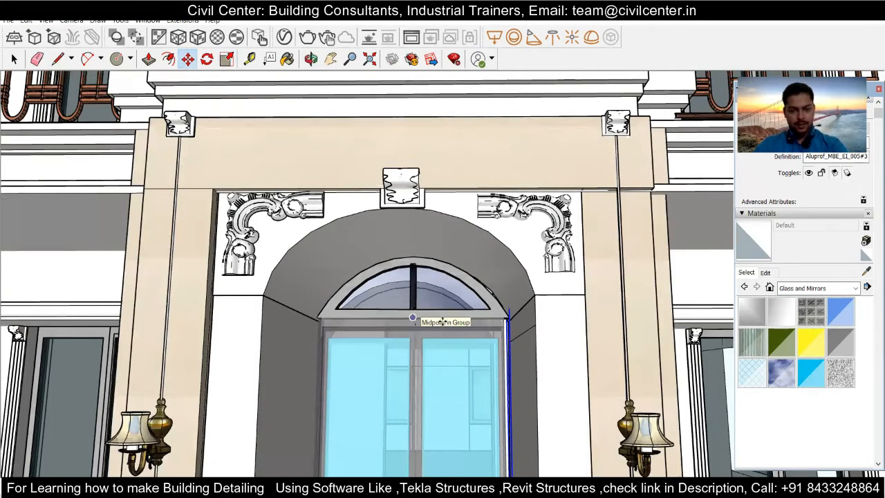
{"action": "scroll", "coordinate": [443, 375], "scroll_direction": "down", "scroll_amount": 5}
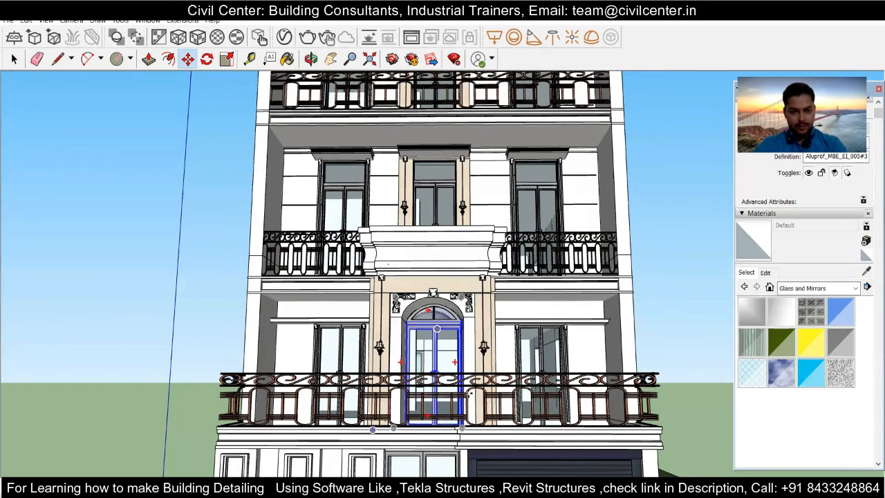
{"action": "scroll", "coordinate": [422, 408], "scroll_direction": "up", "scroll_amount": 10}
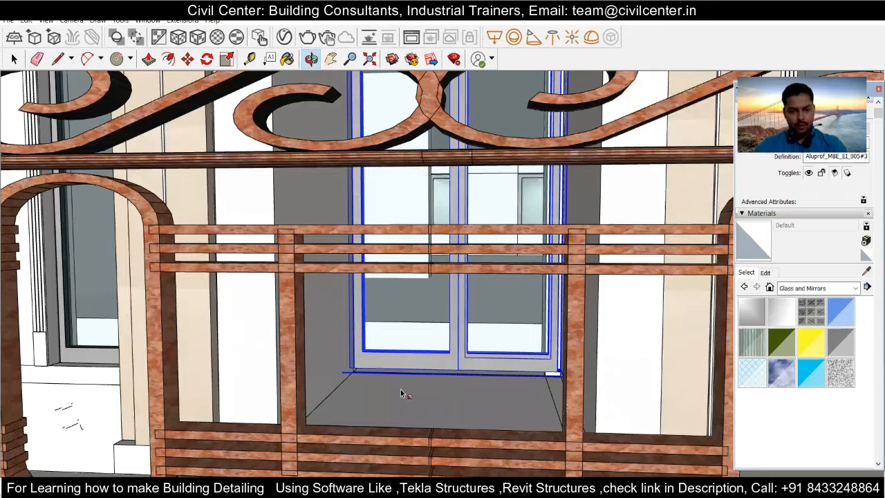
{"action": "scroll", "coordinate": [400, 389], "scroll_direction": "up", "scroll_amount": 10}
{"action": "scroll", "coordinate": [399, 322], "scroll_direction": "down", "scroll_amount": 5}
{"action": "middle_click_drag", "start_coordinate": [399, 285], "coordinate": [440, 334]}
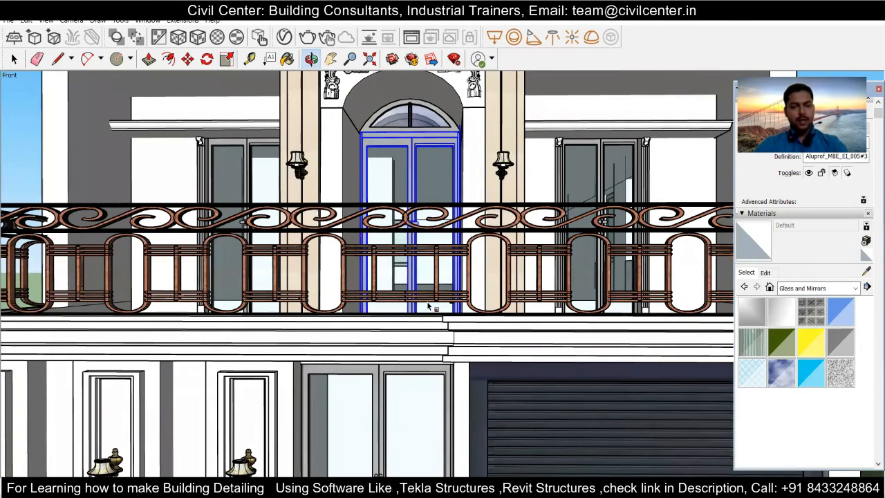
{"action": "key", "text": "space"}
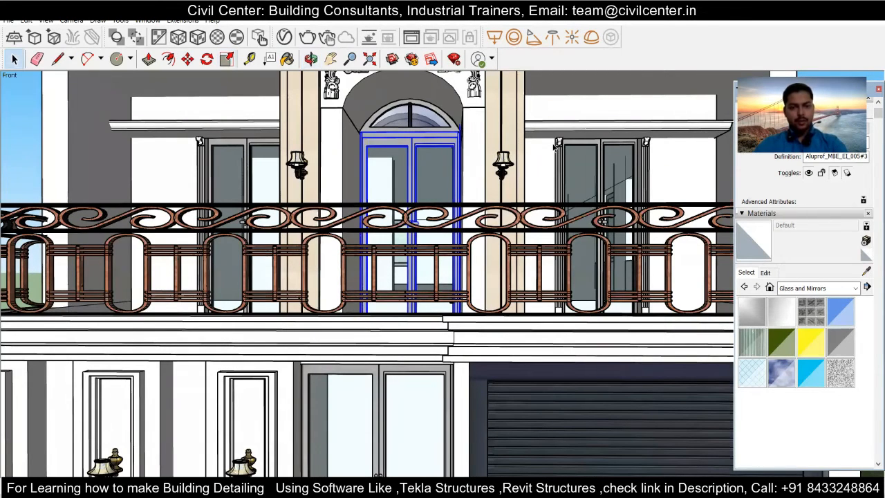
{"action": "left_click", "coordinate": [677, 113]}
Examine how the central door's frame meets the arched window and the opening's side wall at the upper corner
{"action": "scroll", "coordinate": [495, 202], "scroll_direction": "down", "scroll_amount": 1}
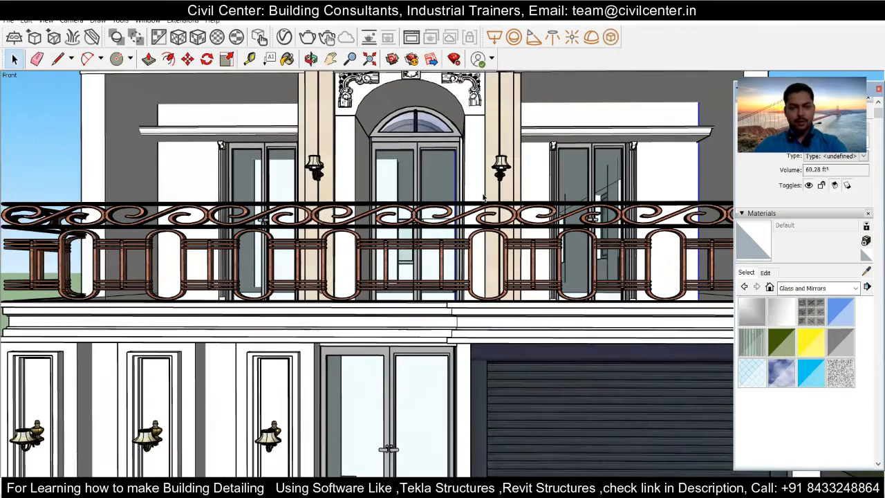
{"action": "middle_click_drag", "start_coordinate": [449, 163], "coordinate": [480, 193]}
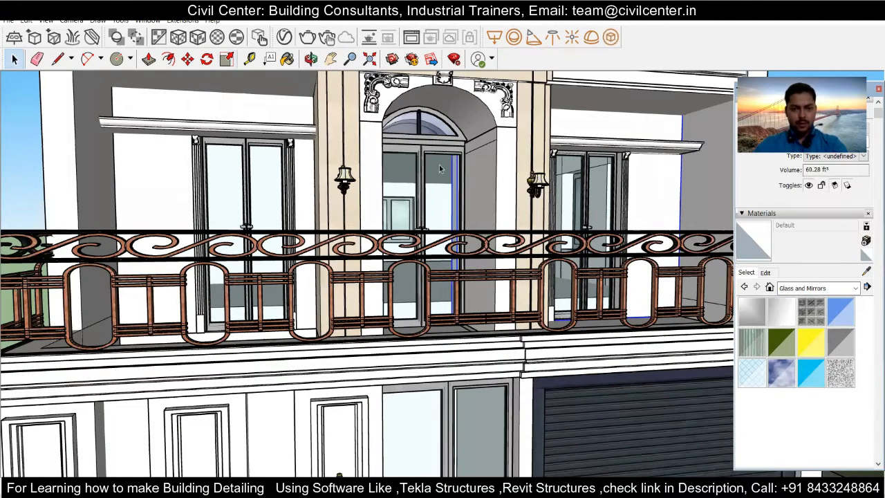
{"action": "scroll", "coordinate": [434, 166], "scroll_direction": "up", "scroll_amount": 5}
{"action": "scroll", "coordinate": [435, 169], "scroll_direction": "down", "scroll_amount": 2}
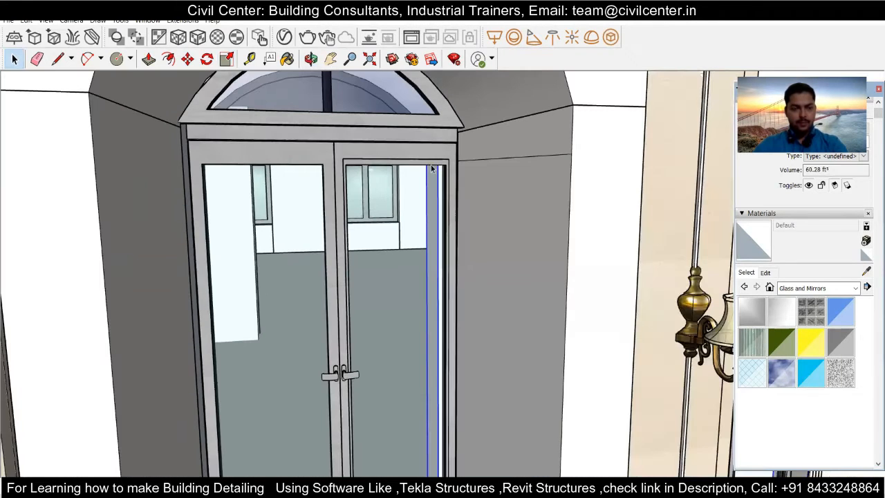
{"action": "scroll", "coordinate": [464, 156], "scroll_direction": "up", "scroll_amount": 4}
{"action": "middle_click_drag", "start_coordinate": [471, 127], "coordinate": [561, 228]}
{"action": "scroll", "coordinate": [498, 123], "scroll_direction": "up", "scroll_amount": 2}
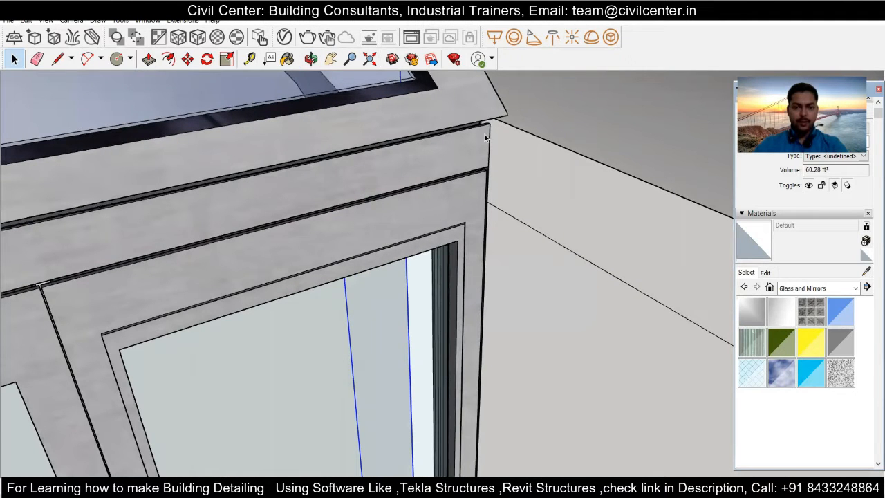
{"action": "scroll", "coordinate": [484, 139], "scroll_direction": "up", "scroll_amount": 1}
{"action": "scroll", "coordinate": [482, 125], "scroll_direction": "up", "scroll_amount": 2}
{"action": "scroll", "coordinate": [474, 134], "scroll_direction": "down", "scroll_amount": 4}
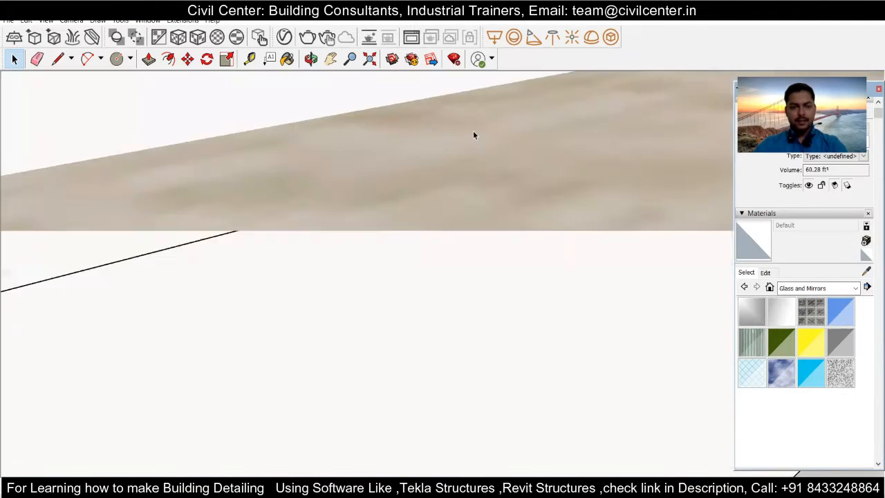
{"action": "scroll", "coordinate": [415, 149], "scroll_direction": "down", "scroll_amount": 5}
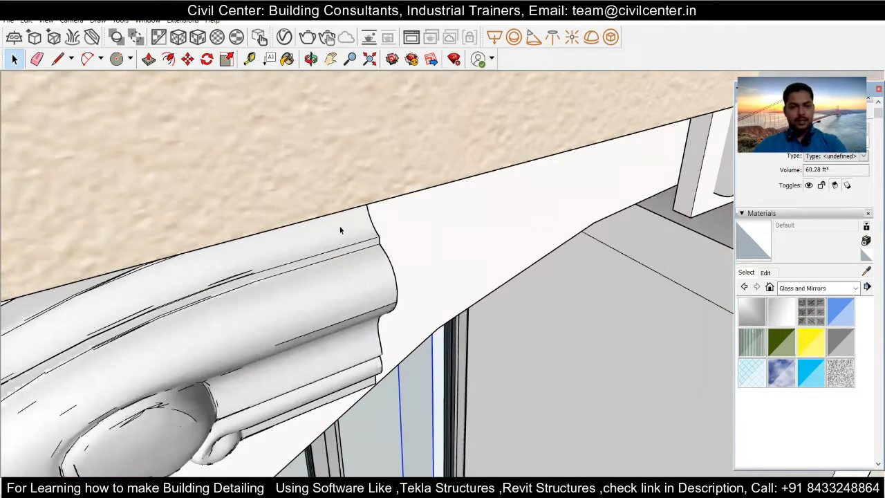
{"action": "middle_click_drag", "start_coordinate": [341, 230], "coordinate": [332, 206]}
{"action": "scroll", "coordinate": [332, 211], "scroll_direction": "down", "scroll_amount": 3}
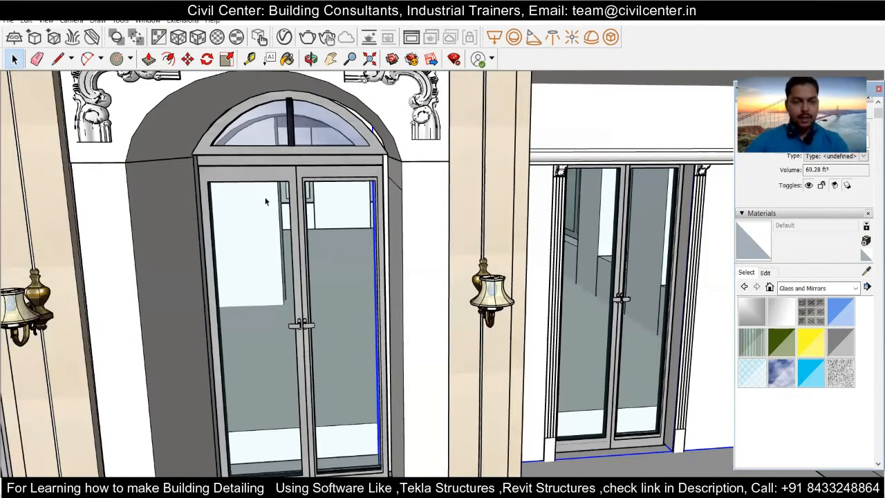
{"action": "scroll", "coordinate": [266, 201], "scroll_direction": "down", "scroll_amount": 2}
{"action": "scroll", "coordinate": [304, 197], "scroll_direction": "down", "scroll_amount": 3}
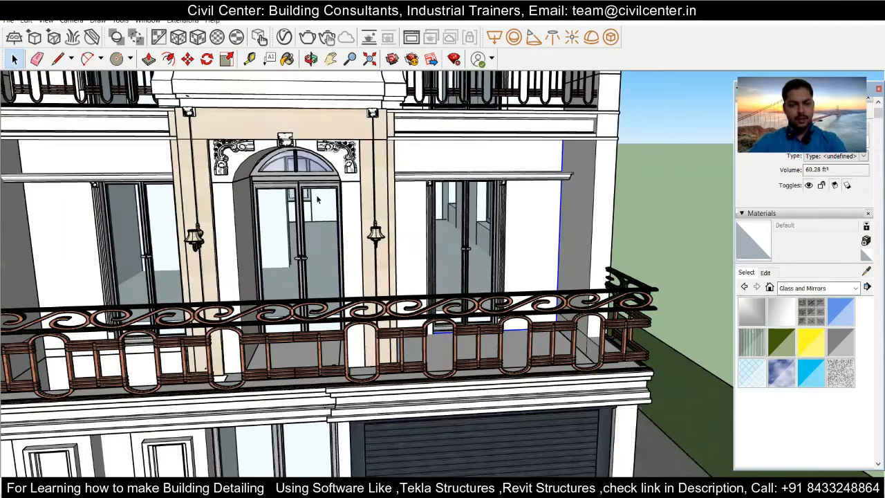
{"action": "scroll", "coordinate": [200, 239], "scroll_direction": "down", "scroll_amount": 5}
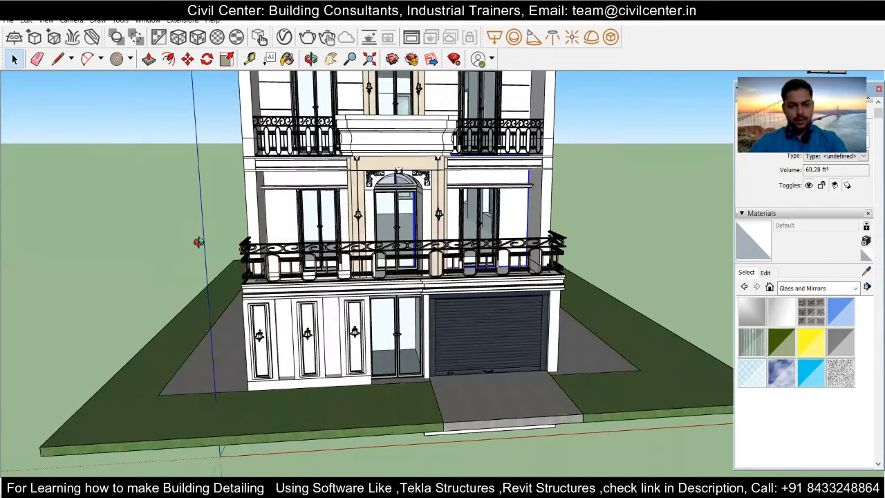
{"action": "middle_click_drag", "start_coordinate": [301, 212], "coordinate": [330, 323]}
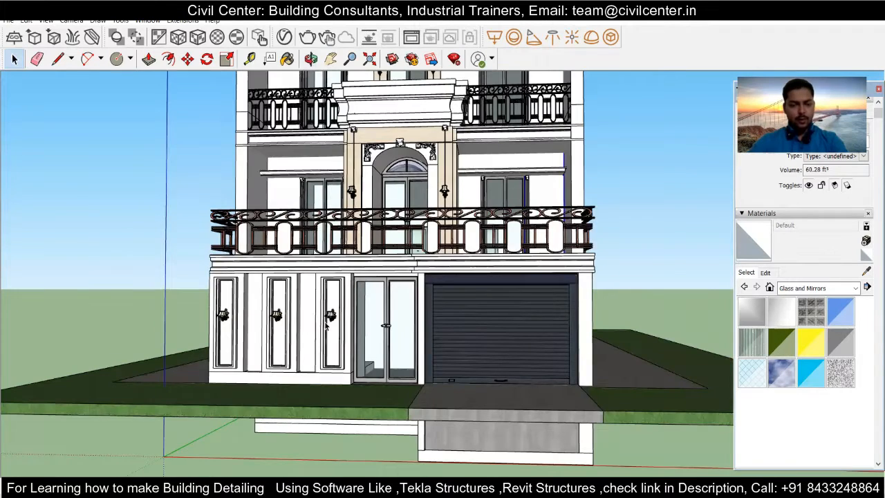
Delete the spare glass door standing in empty space beside the building
{"action": "scroll", "coordinate": [328, 326], "scroll_direction": "up", "scroll_amount": 2}
{"action": "scroll", "coordinate": [361, 336], "scroll_direction": "up", "scroll_amount": 3}
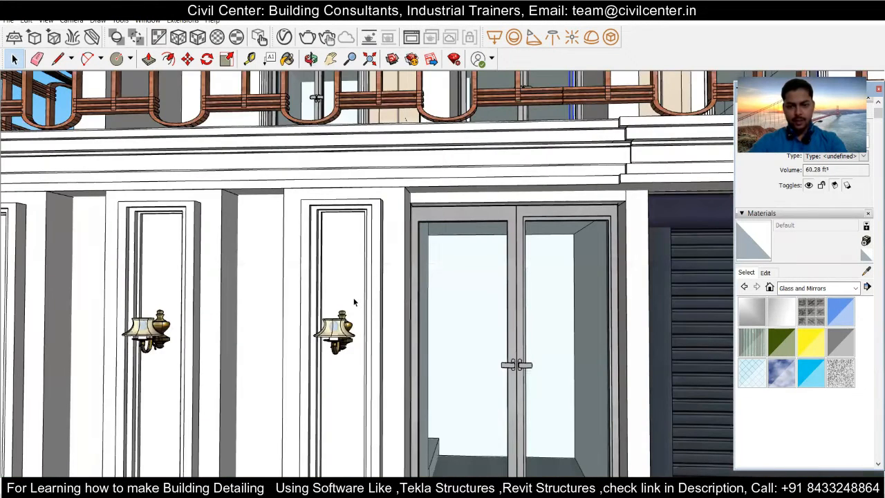
{"action": "scroll", "coordinate": [354, 302], "scroll_direction": "down", "scroll_amount": 4}
{"action": "middle_click_drag", "start_coordinate": [483, 358], "coordinate": [523, 280]}
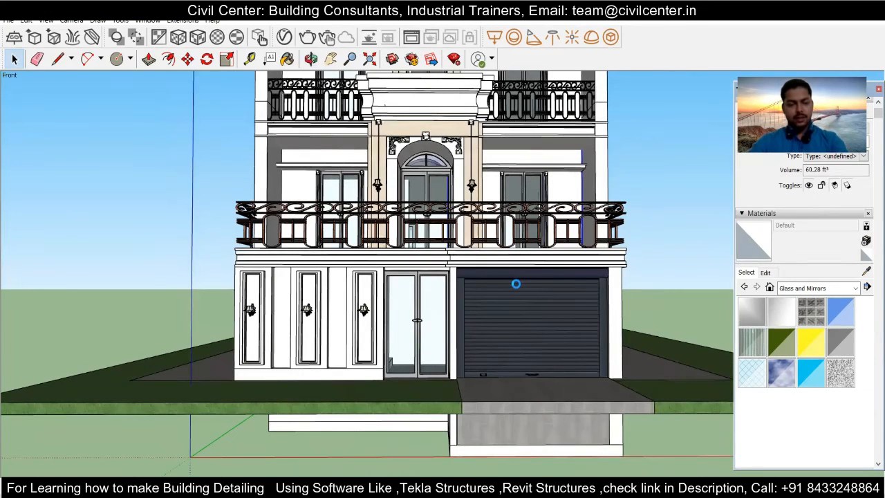
{"action": "scroll", "coordinate": [425, 384], "scroll_direction": "down", "scroll_amount": 2}
{"action": "middle_click_drag", "start_coordinate": [510, 283], "coordinate": [451, 301]}
{"action": "scroll", "coordinate": [430, 343], "scroll_direction": "down", "scroll_amount": 3}
{"action": "scroll", "coordinate": [438, 388], "scroll_direction": "up", "scroll_amount": 3}
{"action": "scroll", "coordinate": [450, 388], "scroll_direction": "down", "scroll_amount": 2}
{"action": "scroll", "coordinate": [450, 330], "scroll_direction": "down", "scroll_amount": 5}
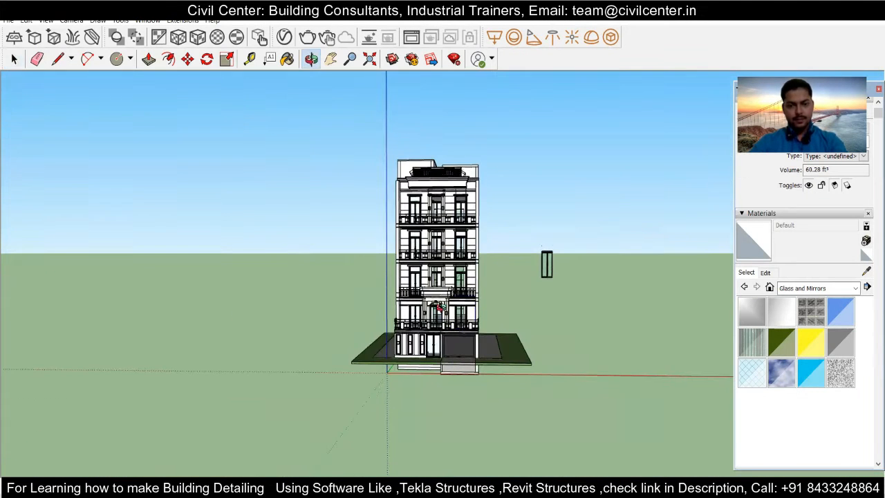
{"action": "left_click_drag", "start_coordinate": [532, 226], "coordinate": [571, 304]}
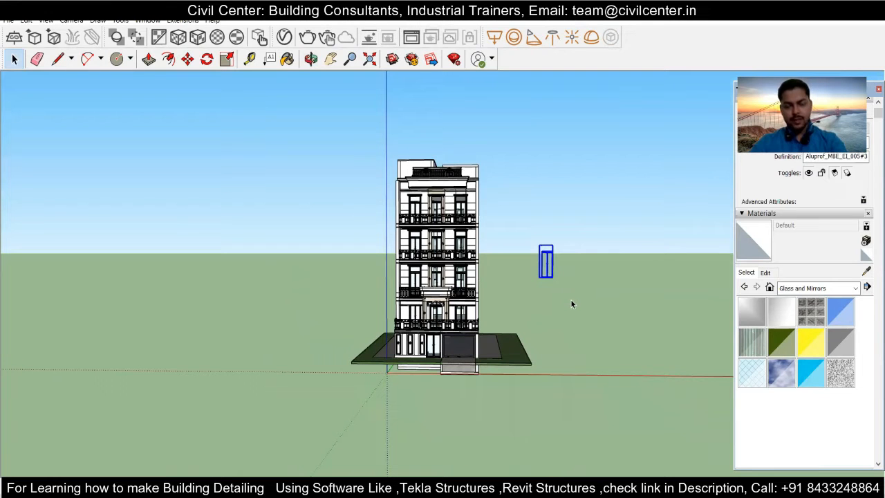
{"action": "key", "text": "Delete"}
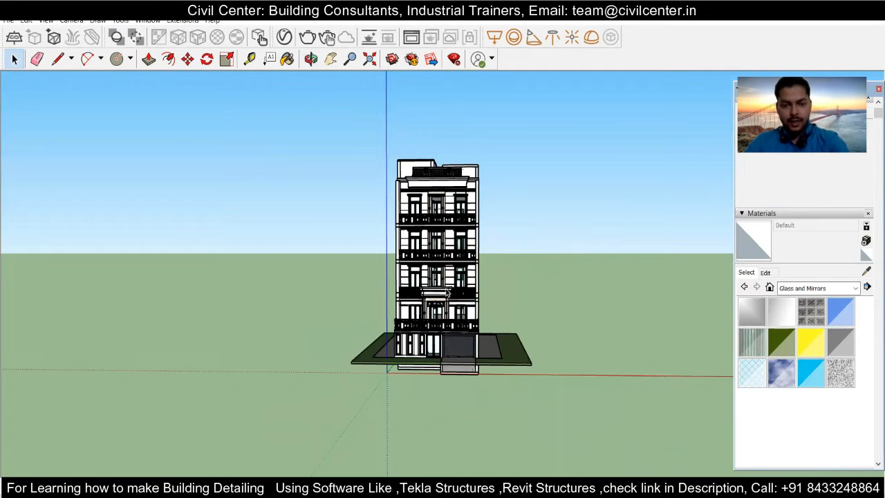
Select the dark tiled roof around the two arched dormers and choose red Color A05 from the Colors collection
{"action": "scroll", "coordinate": [431, 289], "scroll_direction": "up", "scroll_amount": 1}
{"action": "scroll", "coordinate": [430, 289], "scroll_direction": "up", "scroll_amount": 5}
{"action": "scroll", "coordinate": [430, 289], "scroll_direction": "down", "scroll_amount": 4}
{"action": "middle_click_drag", "start_coordinate": [428, 303], "coordinate": [402, 88]}
{"action": "scroll", "coordinate": [424, 210], "scroll_direction": "up", "scroll_amount": 6}
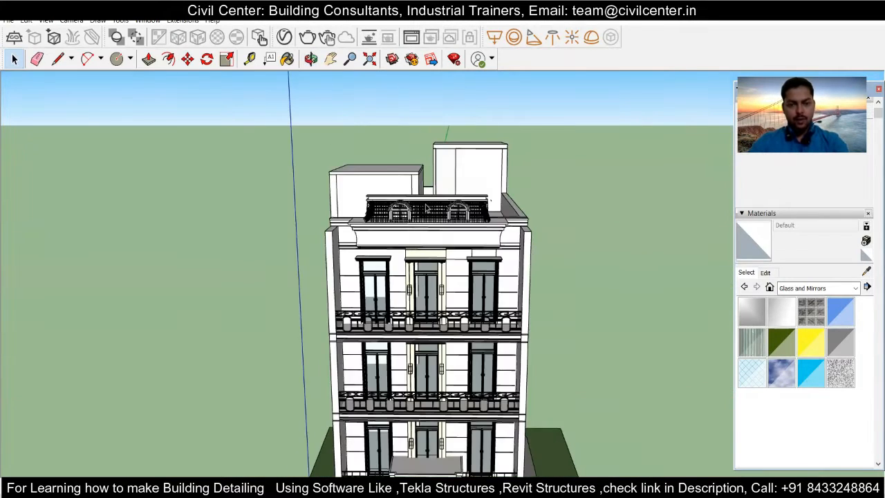
{"action": "scroll", "coordinate": [423, 213], "scroll_direction": "up", "scroll_amount": 2}
{"action": "scroll", "coordinate": [411, 232], "scroll_direction": "up", "scroll_amount": 3}
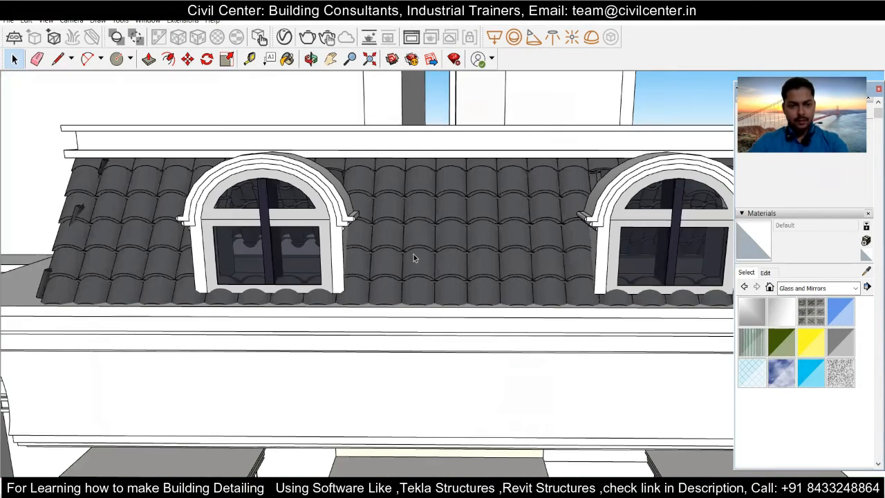
{"action": "left_click", "coordinate": [478, 294]}
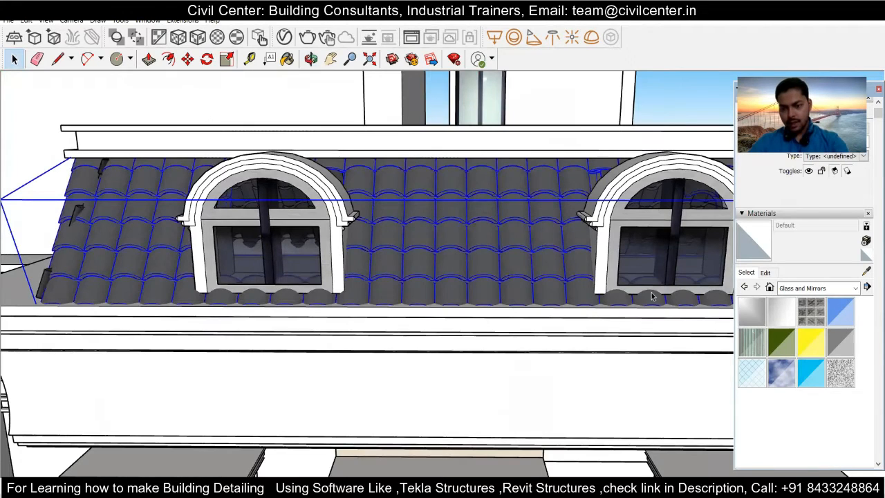
{"action": "left_click", "coordinate": [786, 290]}
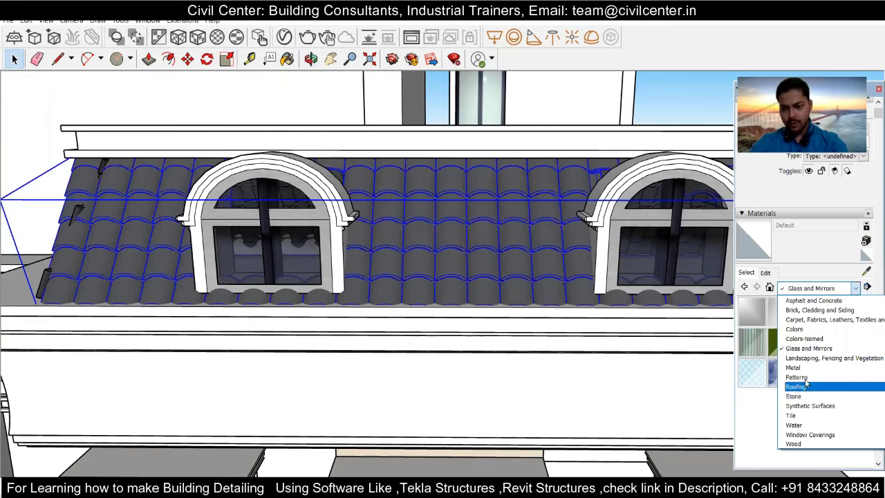
{"action": "left_click", "coordinate": [794, 330]}
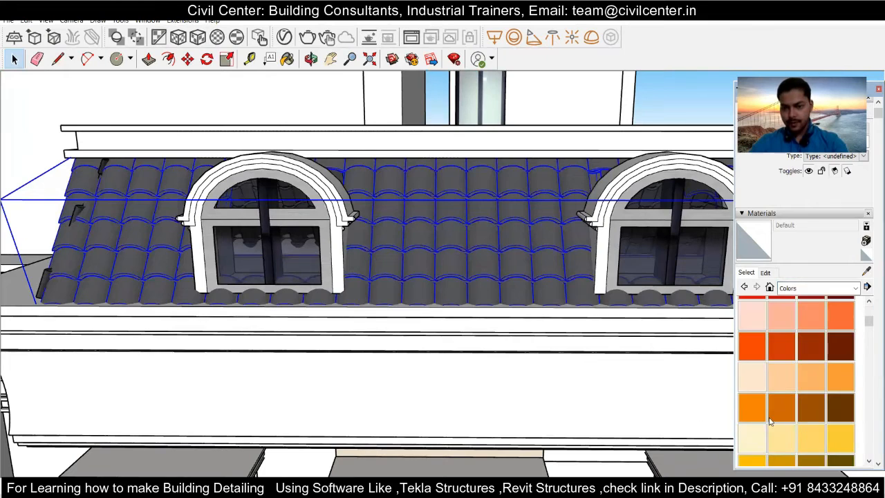
{"action": "scroll", "coordinate": [770, 415], "scroll_direction": "up", "scroll_amount": 3}
{"action": "left_click", "coordinate": [753, 343]}
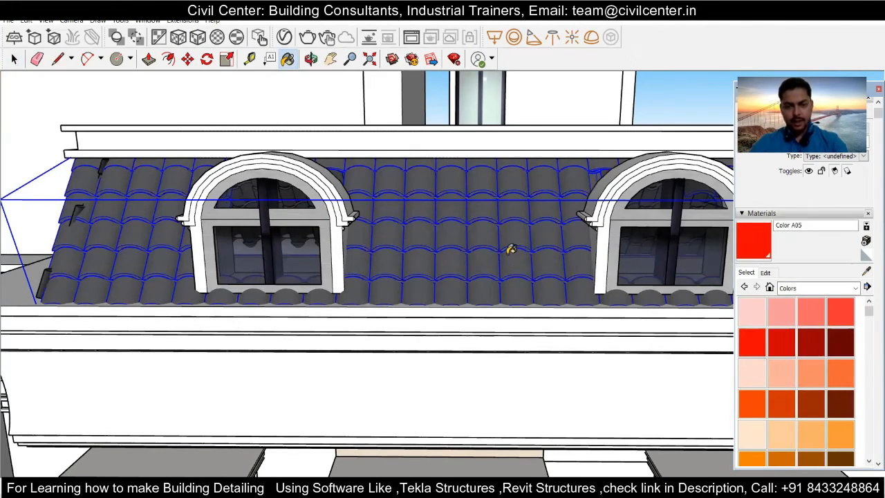
Open the roof tile component inside its group and paint the tile geometry with Color A05
{"action": "key", "text": "space"}
{"action": "double_click", "coordinate": [500, 257]}
{"action": "scroll", "coordinate": [442, 257], "scroll_direction": "up", "scroll_amount": 3}
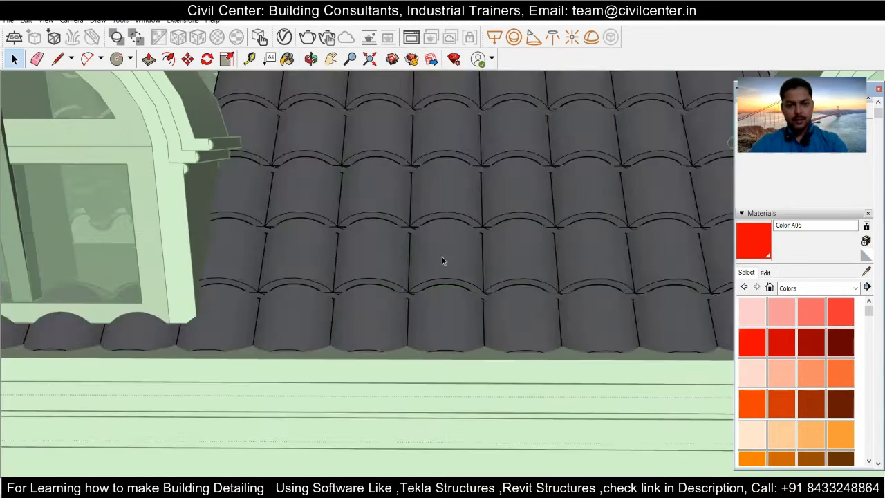
{"action": "double_click", "coordinate": [441, 256]}
{"action": "triple_click", "coordinate": [442, 260]}
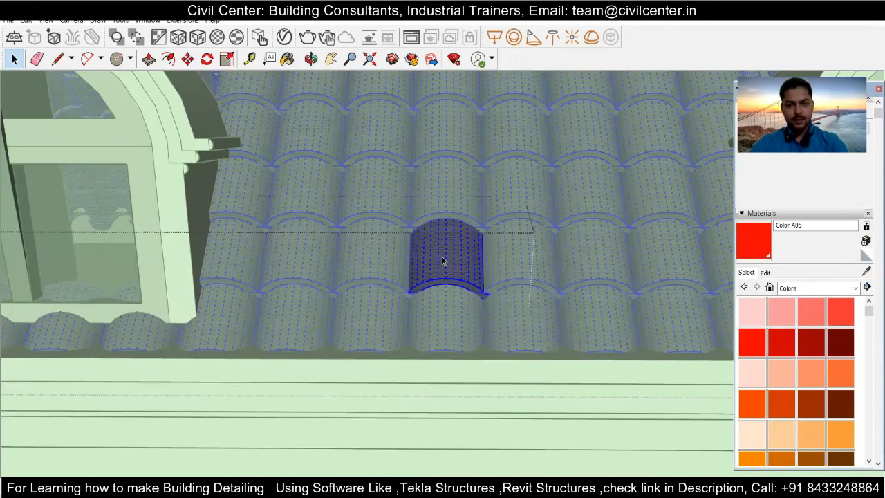
{"action": "left_click", "coordinate": [744, 334]}
{"action": "left_click", "coordinate": [465, 249]}
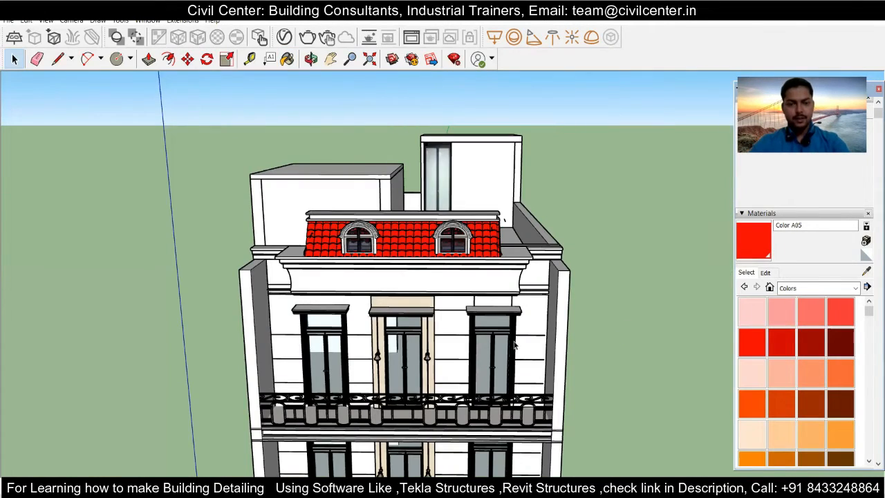
Examine the red tiled roof, the rooftop terrace and the glass door of the terrace room, including in the full front view
{"action": "scroll", "coordinate": [473, 277], "scroll_direction": "up", "scroll_amount": 3}
{"action": "middle_click_drag", "start_coordinate": [473, 277], "coordinate": [489, 245]}
{"action": "scroll", "coordinate": [443, 145], "scroll_direction": "up", "scroll_amount": 3}
{"action": "scroll", "coordinate": [444, 146], "scroll_direction": "up", "scroll_amount": 2}
{"action": "scroll", "coordinate": [421, 142], "scroll_direction": "down", "scroll_amount": 5}
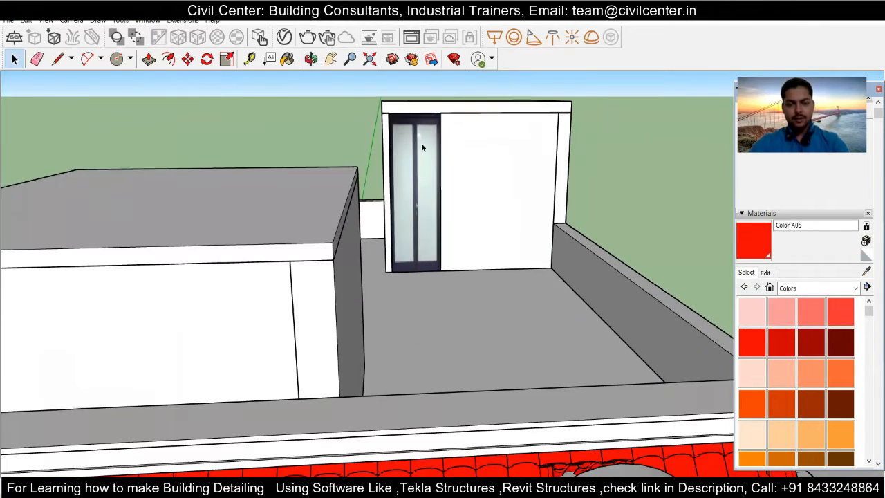
{"action": "scroll", "coordinate": [402, 332], "scroll_direction": "up", "scroll_amount": 2}
{"action": "scroll", "coordinate": [402, 317], "scroll_direction": "down", "scroll_amount": 3}
{"action": "middle_click_drag", "start_coordinate": [401, 355], "coordinate": [401, 333]}
{"action": "scroll", "coordinate": [405, 331], "scroll_direction": "down", "scroll_amount": 3}
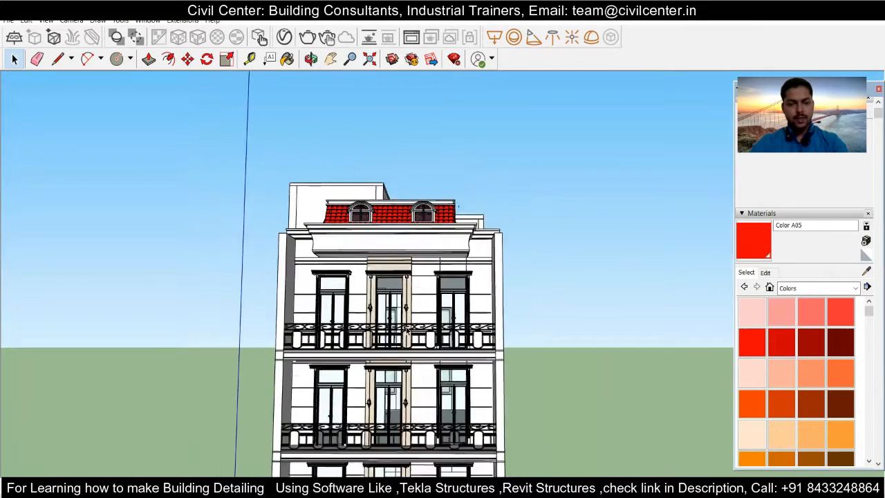
{"action": "scroll", "coordinate": [367, 320], "scroll_direction": "down", "scroll_amount": 3}
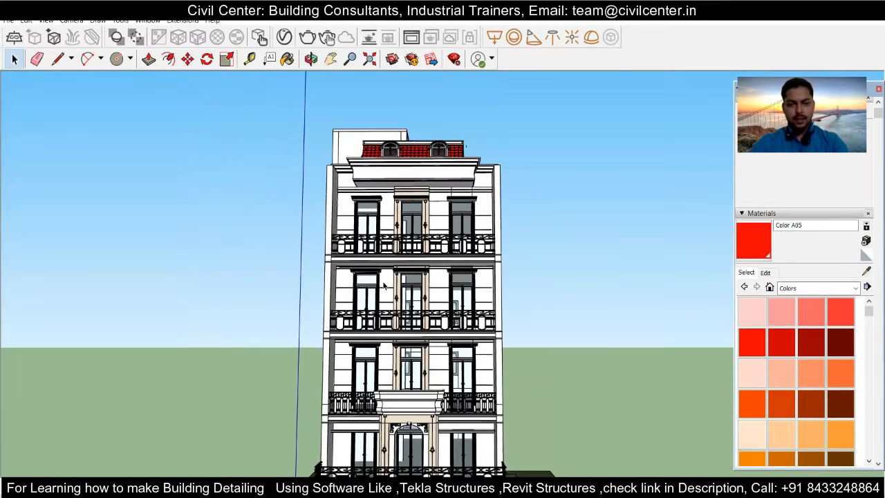
{"action": "scroll", "coordinate": [382, 285], "scroll_direction": "down", "scroll_amount": 3}
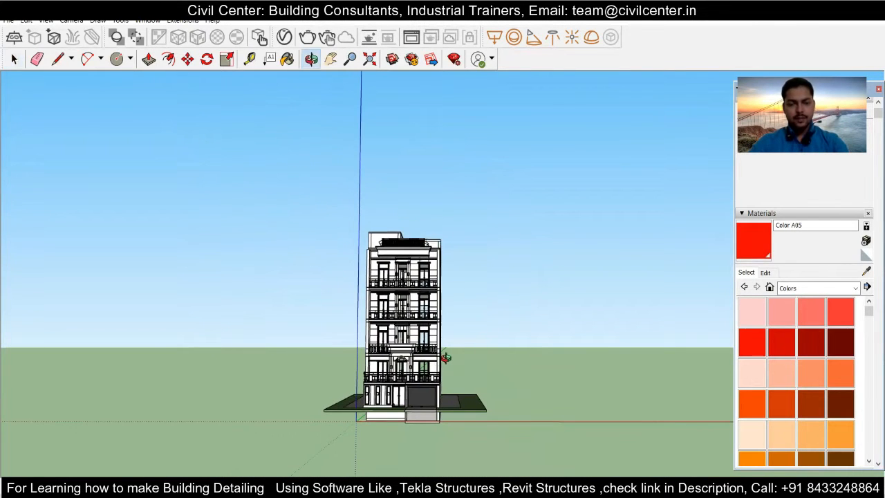
{"action": "scroll", "coordinate": [399, 355], "scroll_direction": "up", "scroll_amount": 3}
{"action": "scroll", "coordinate": [377, 321], "scroll_direction": "down", "scroll_amount": 4}
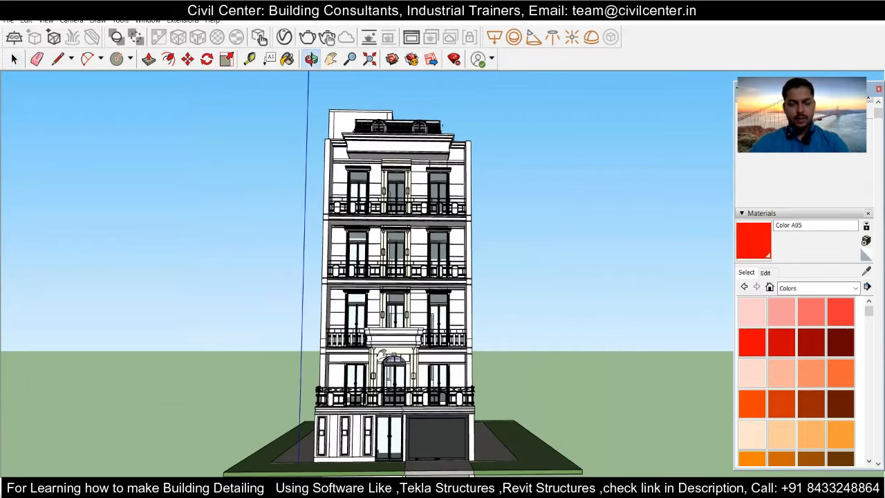
{"action": "middle_click_drag", "start_coordinate": [375, 321], "coordinate": [375, 350]}
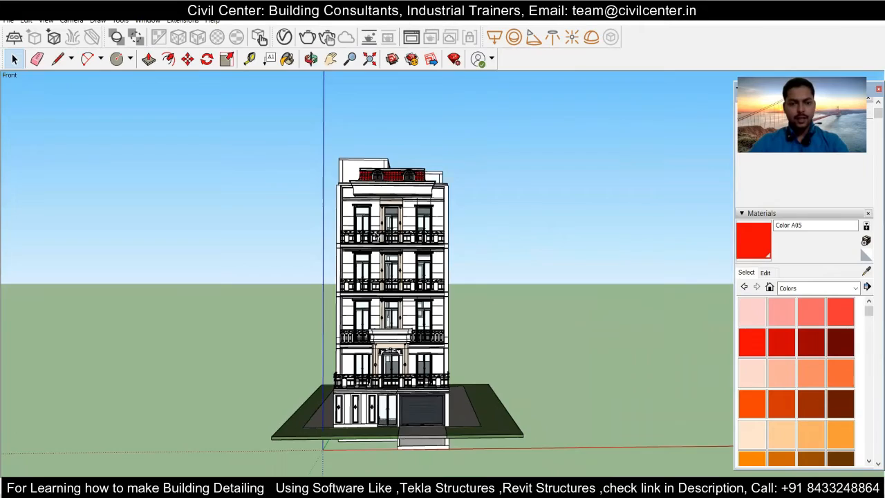
Examine the front facade's balcony railings, wall lamps, arched central window and ground-floor panels, doors and garage
{"action": "scroll", "coordinate": [376, 231], "scroll_direction": "up", "scroll_amount": 8}
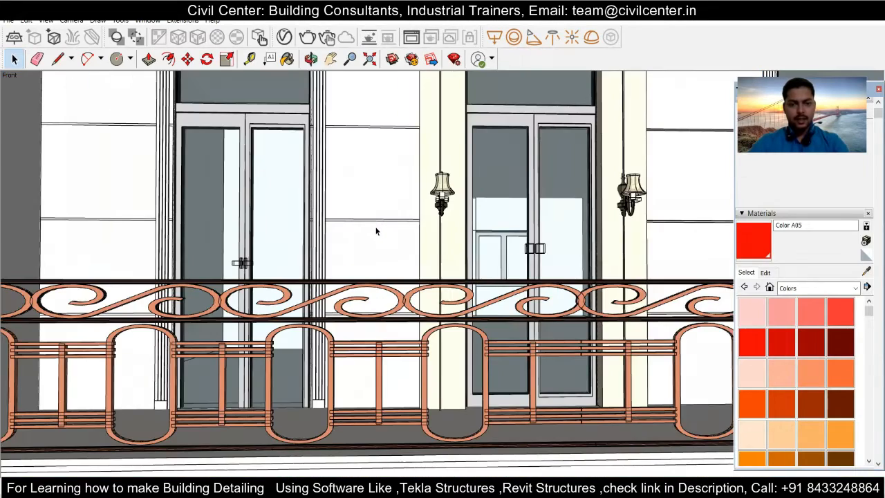
{"action": "scroll", "coordinate": [376, 230], "scroll_direction": "down", "scroll_amount": 8}
{"action": "scroll", "coordinate": [379, 352], "scroll_direction": "up", "scroll_amount": 8}
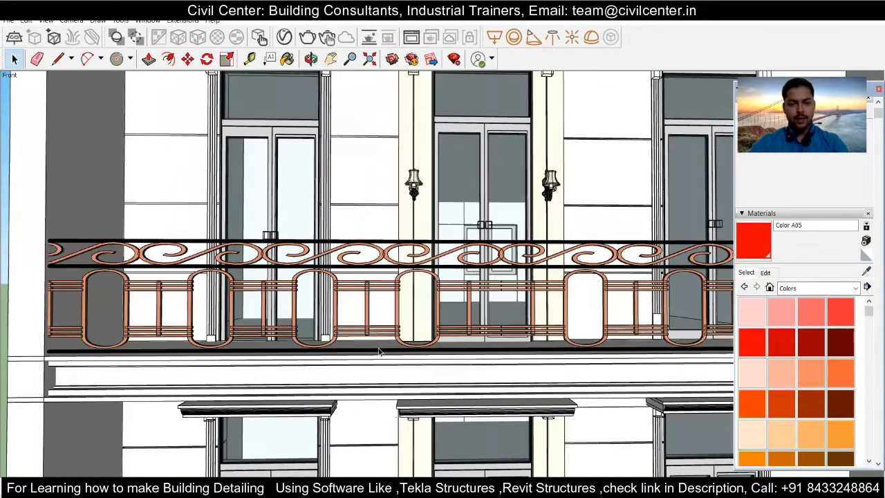
{"action": "scroll", "coordinate": [379, 353], "scroll_direction": "down", "scroll_amount": 8}
{"action": "scroll", "coordinate": [398, 409], "scroll_direction": "up", "scroll_amount": 4}
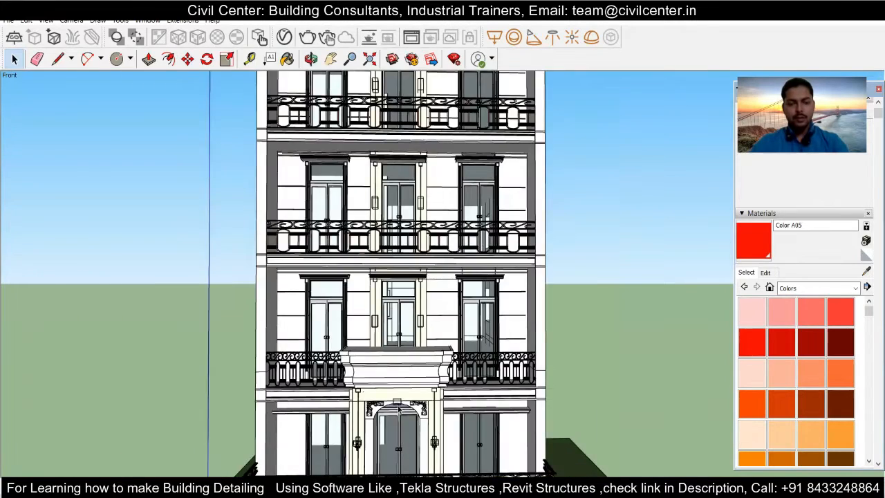
{"action": "scroll", "coordinate": [398, 409], "scroll_direction": "up", "scroll_amount": 3}
{"action": "scroll", "coordinate": [398, 408], "scroll_direction": "down", "scroll_amount": 8}
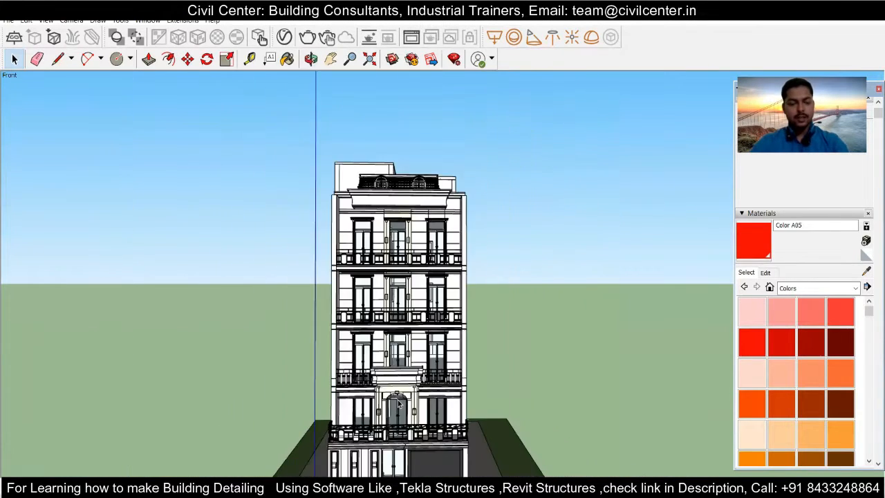
{"action": "scroll", "coordinate": [390, 399], "scroll_direction": "up", "scroll_amount": 4}
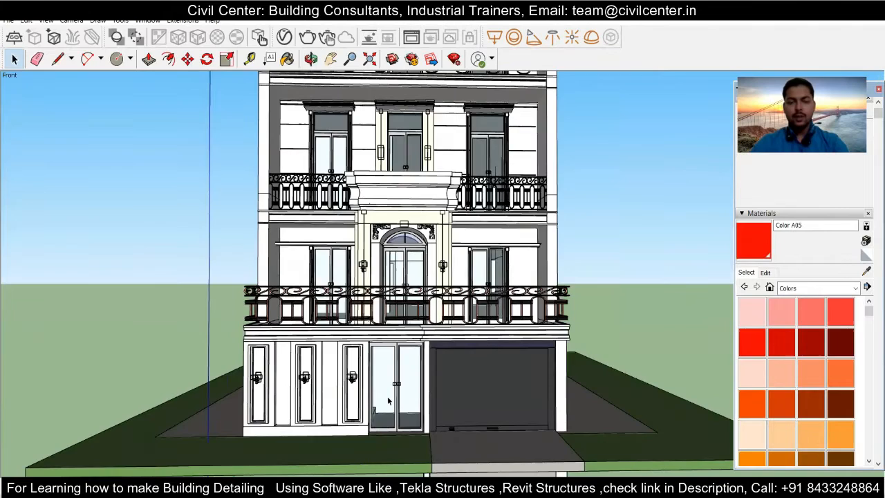
{"action": "scroll", "coordinate": [388, 400], "scroll_direction": "down", "scroll_amount": 4}
{"action": "scroll", "coordinate": [328, 421], "scroll_direction": "up", "scroll_amount": 8}
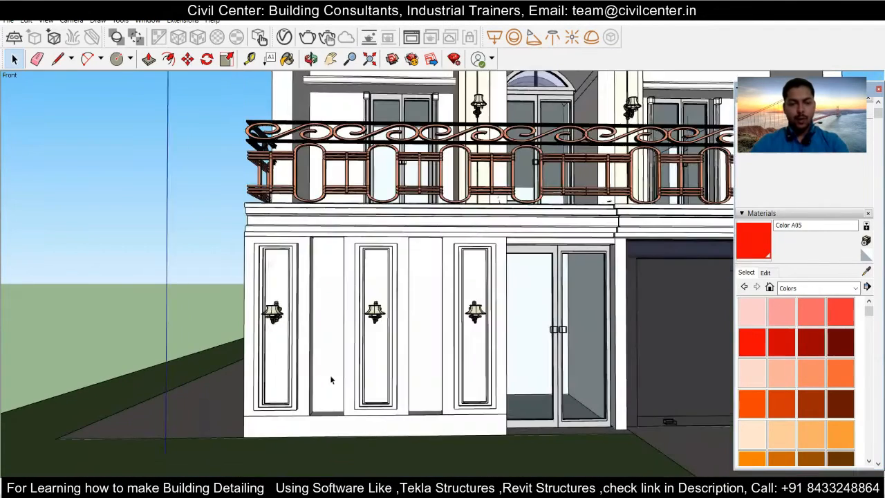
{"action": "scroll", "coordinate": [351, 308], "scroll_direction": "down", "scroll_amount": 10}
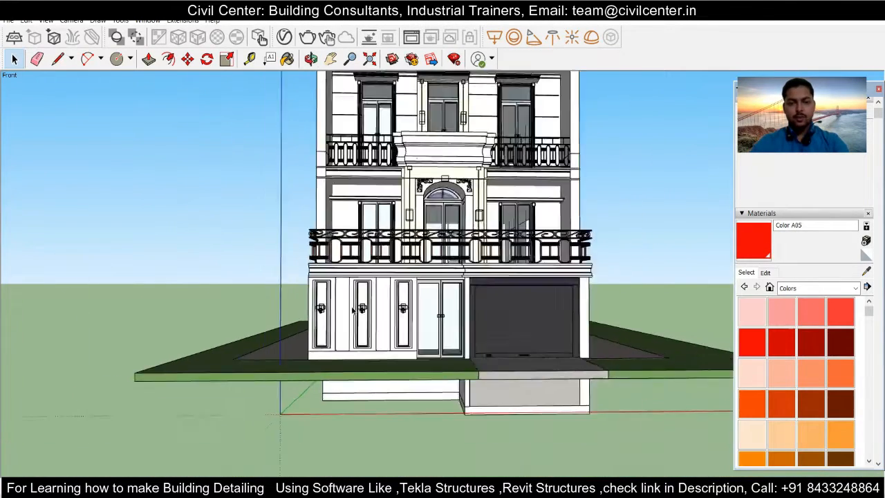
{"action": "middle_click_drag", "start_coordinate": [355, 378], "coordinate": [333, 465], "text": "shift"}
{"action": "middle_click_drag", "start_coordinate": [334, 320], "coordinate": [380, 334]}
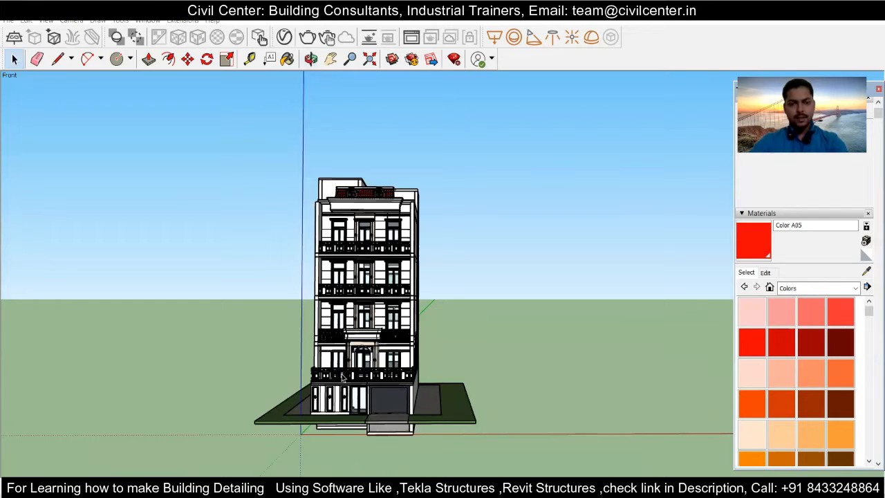
Export the building as an FBX 3D model into the client's folder inside the sketchup doc folder on the Desktop
{"action": "left_click", "coordinate": [9, 21]}
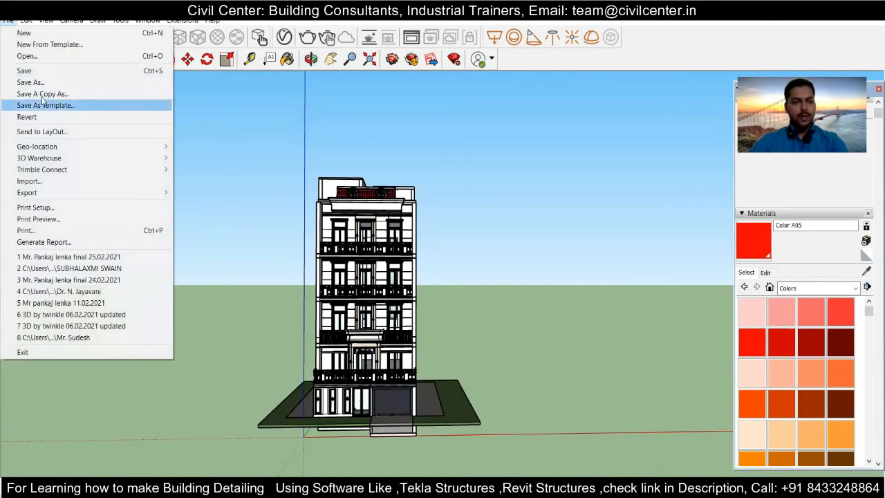
{"action": "mouse_move", "coordinate": [8, 20]}
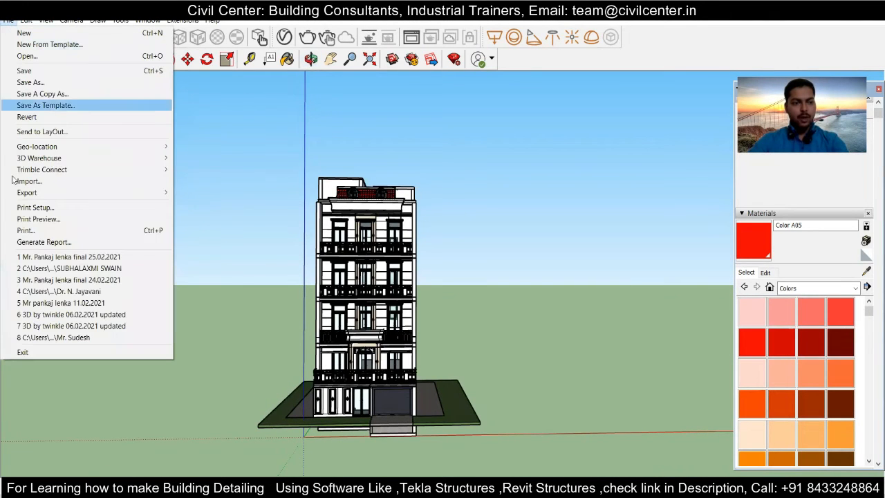
{"action": "mouse_move", "coordinate": [163, 194]}
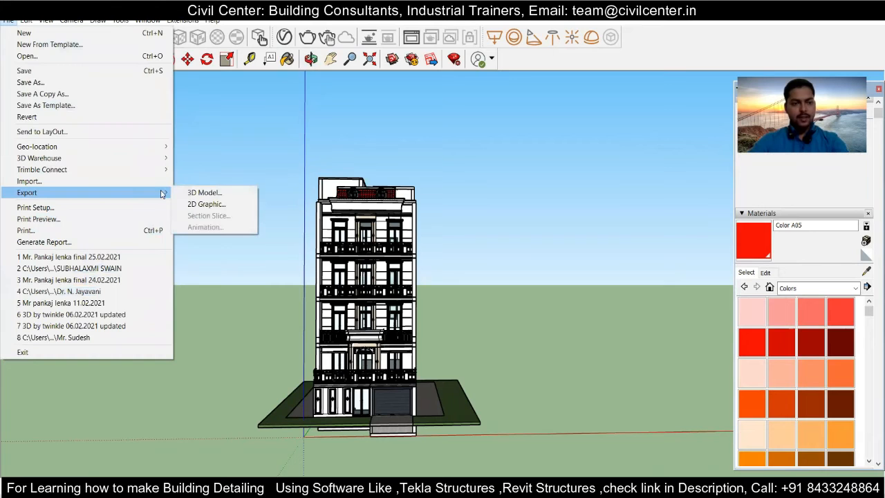
{"action": "left_click", "coordinate": [211, 194]}
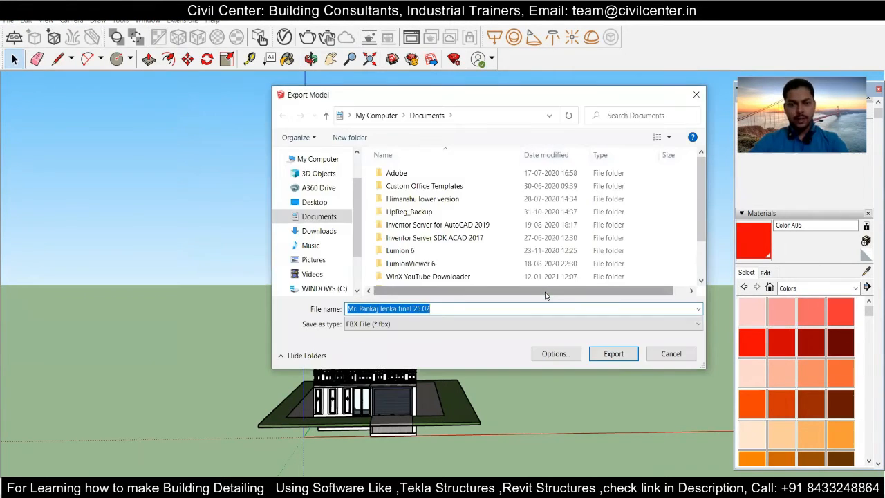
{"action": "left_click", "coordinate": [329, 205]}
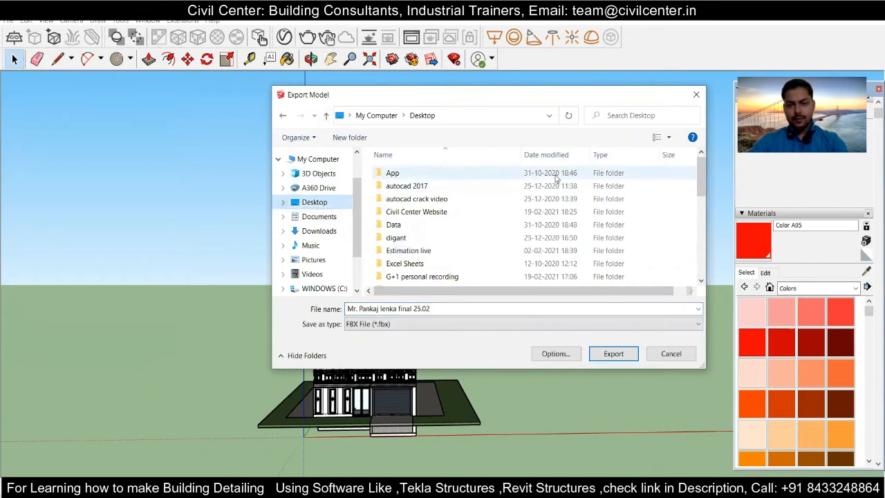
{"action": "scroll", "coordinate": [434, 236], "scroll_direction": "down", "scroll_amount": 1}
{"action": "scroll", "coordinate": [434, 235], "scroll_direction": "down", "scroll_amount": 1}
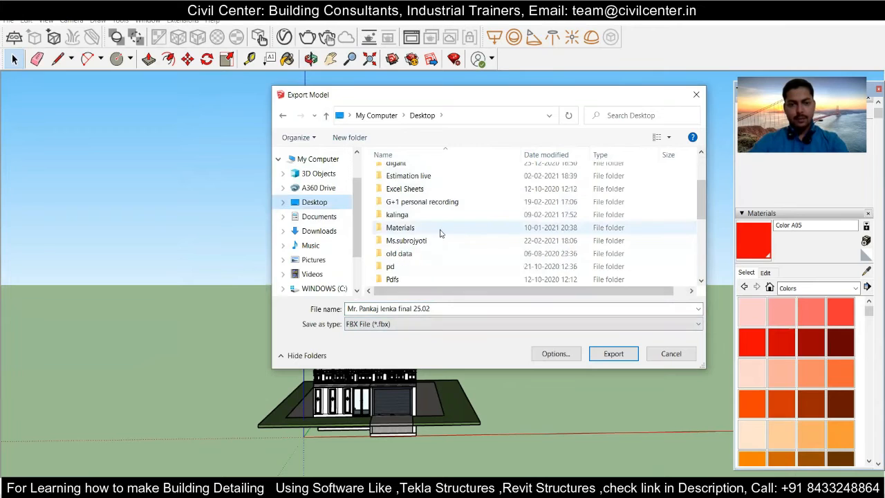
{"action": "scroll", "coordinate": [437, 244], "scroll_direction": "down", "scroll_amount": 2}
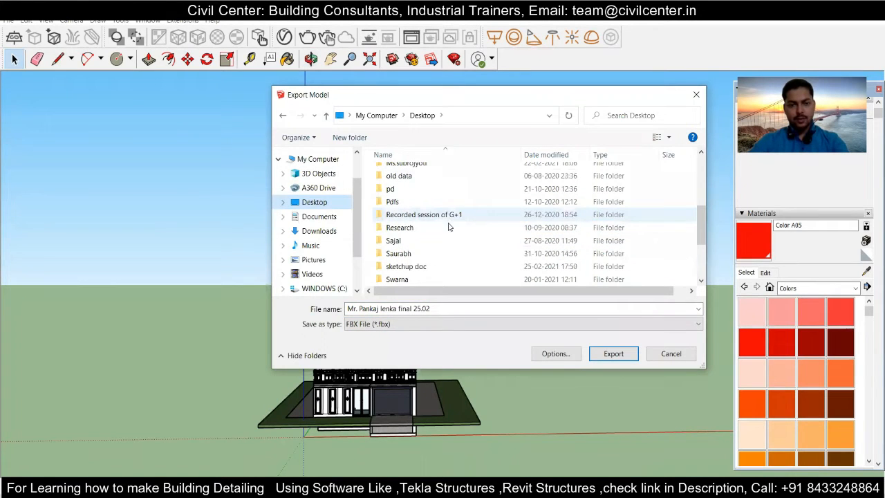
{"action": "double_click", "coordinate": [423, 267]}
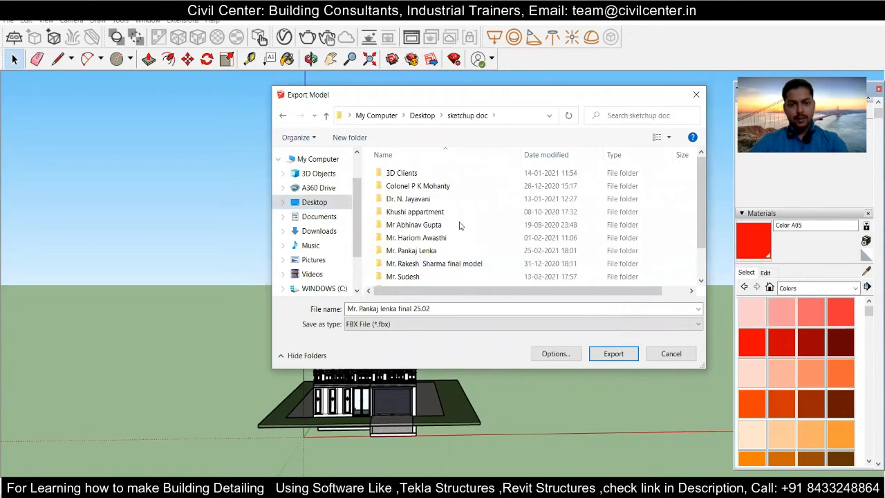
{"action": "left_click", "coordinate": [436, 252]}
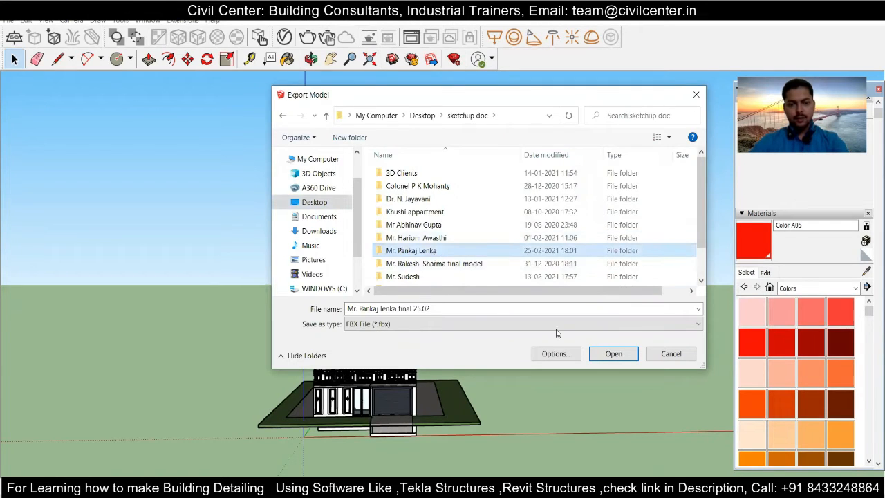
{"action": "key", "text": "Return"}
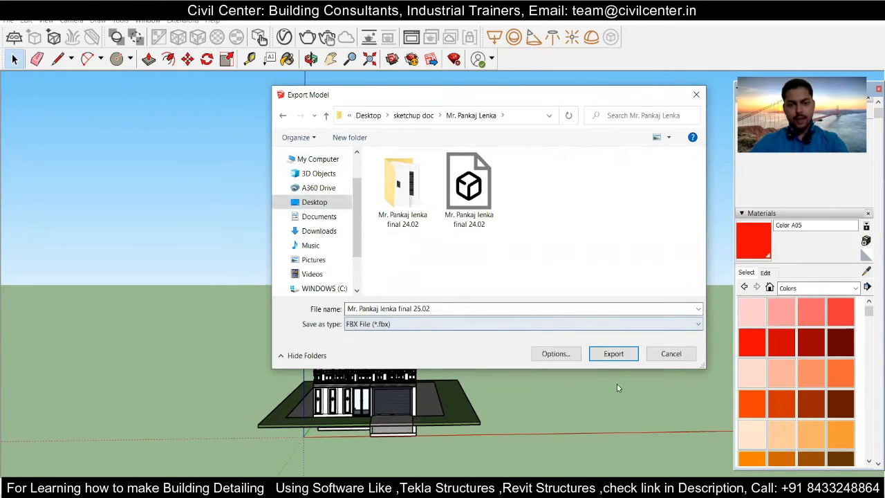
{"action": "left_click", "coordinate": [613, 354]}
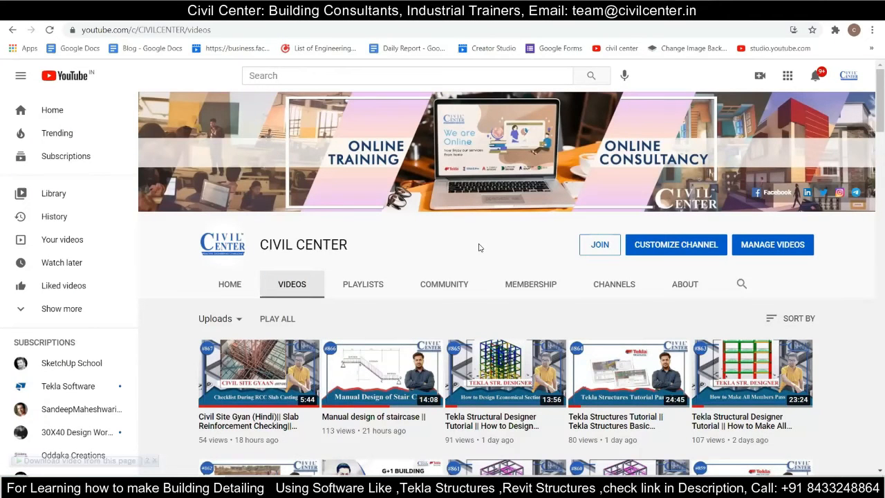
{"action": "scroll", "coordinate": [475, 249], "scroll_direction": "down", "scroll_amount": 2}
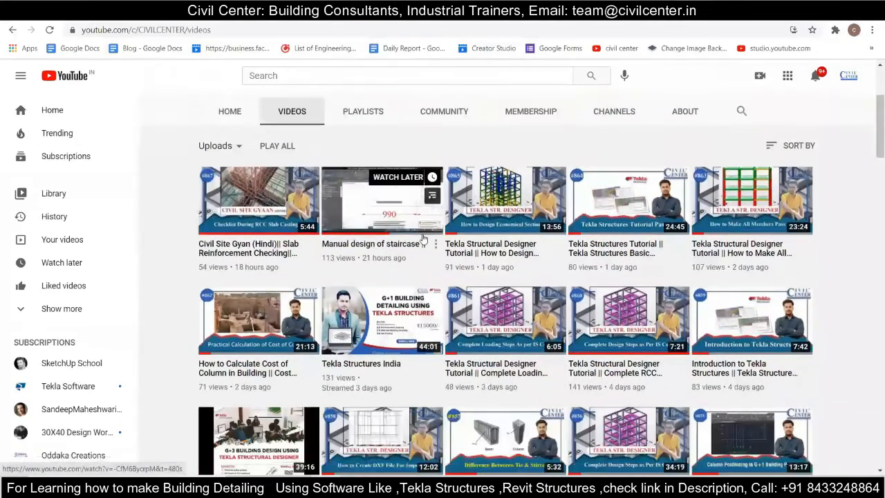
Look through Civil Center's uploaded YouTube videos and its Facebook page's About details, photos and training posts
{"action": "scroll", "coordinate": [424, 237], "scroll_direction": "down", "scroll_amount": 4}
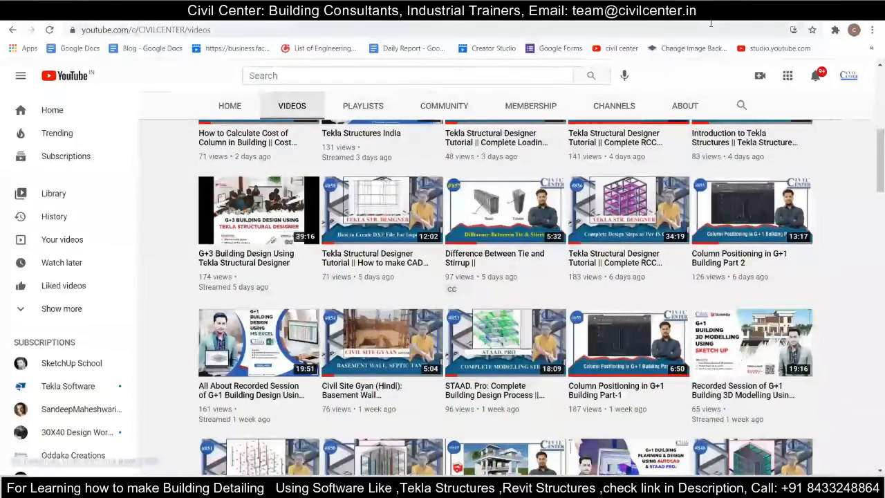
{"action": "key", "text": "ctrl+Tab"}
{"action": "scroll", "coordinate": [520, 216], "scroll_direction": "down", "scroll_amount": 5}
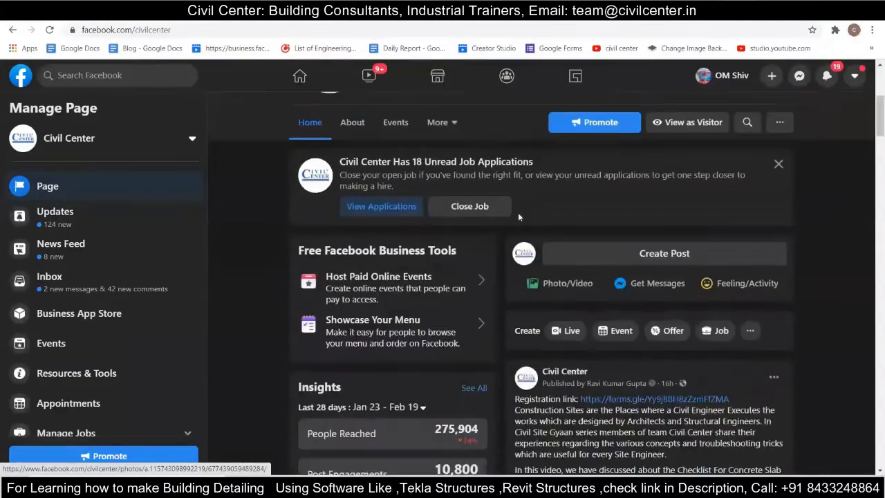
{"action": "scroll", "coordinate": [519, 216], "scroll_direction": "down", "scroll_amount": 4}
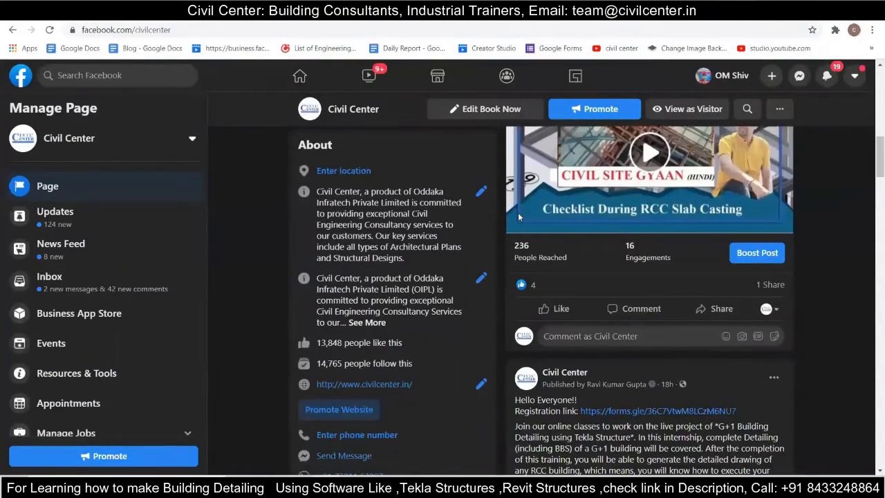
{"action": "scroll", "coordinate": [519, 216], "scroll_direction": "down", "scroll_amount": 4}
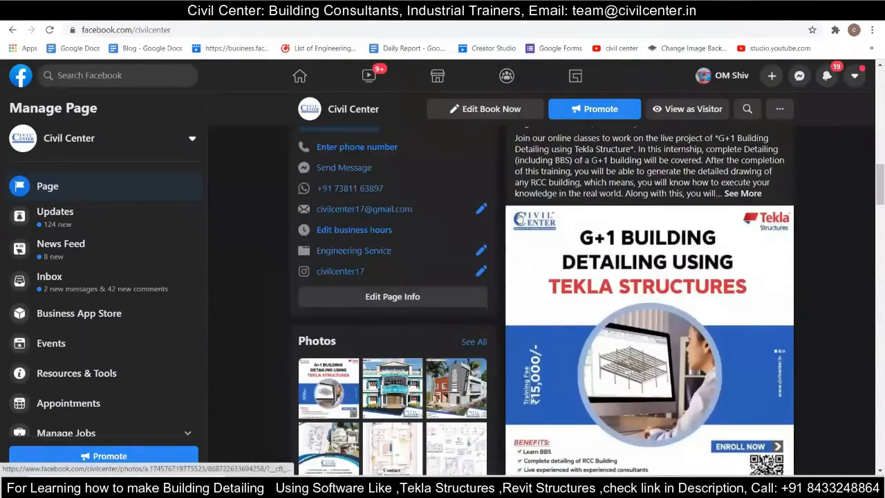
{"action": "scroll", "coordinate": [519, 219], "scroll_direction": "down", "scroll_amount": 1}
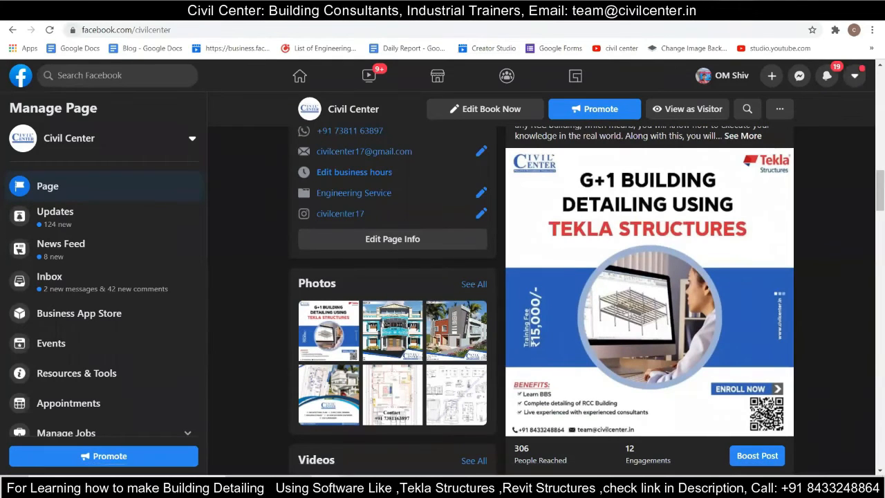
Review the Online Training Program registration form, from its introduction through the training choices to the contact and trainee-type fields
{"action": "key", "text": "ctrl+Tab"}
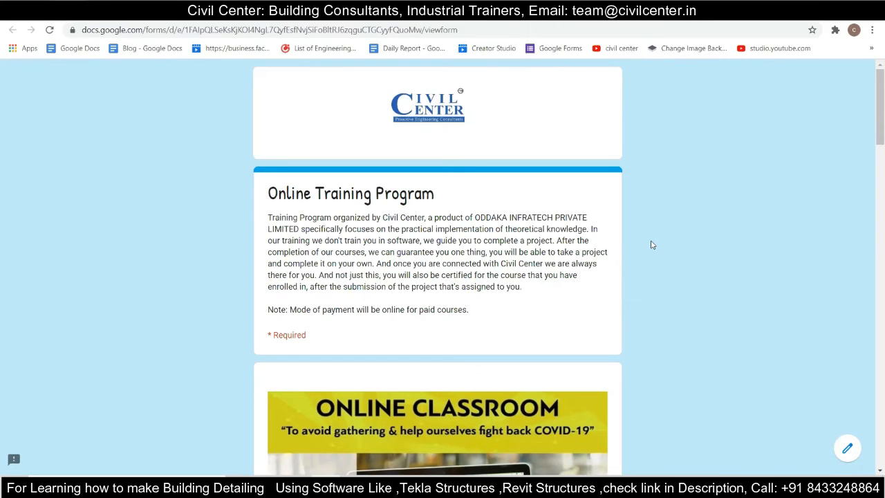
{"action": "scroll", "coordinate": [651, 245], "scroll_direction": "down", "scroll_amount": 6}
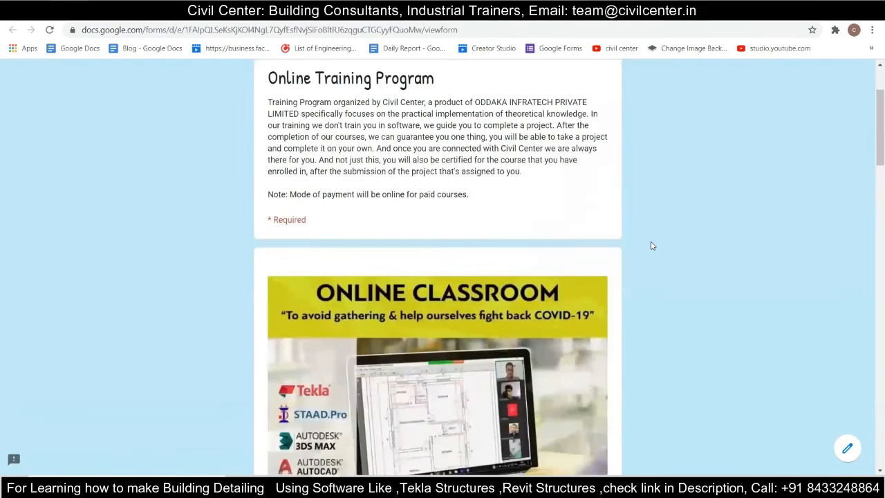
{"action": "scroll", "coordinate": [652, 245], "scroll_direction": "down", "scroll_amount": 4}
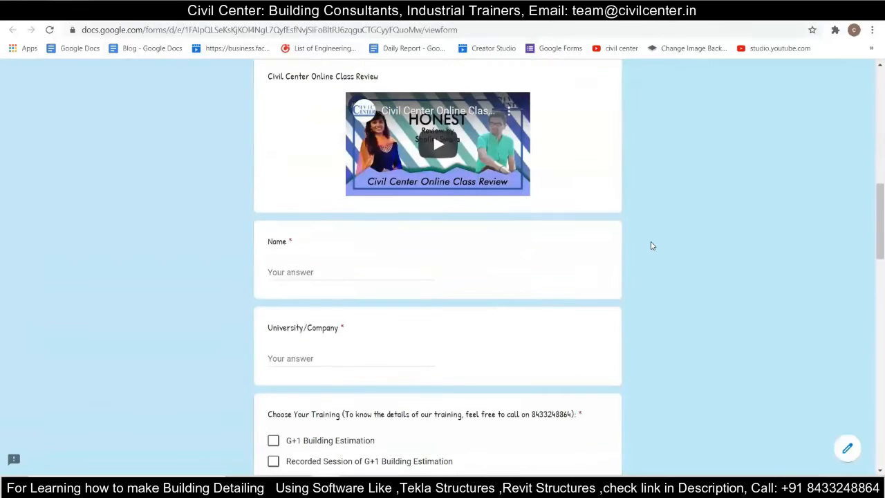
{"action": "scroll", "coordinate": [651, 245], "scroll_direction": "down", "scroll_amount": 8}
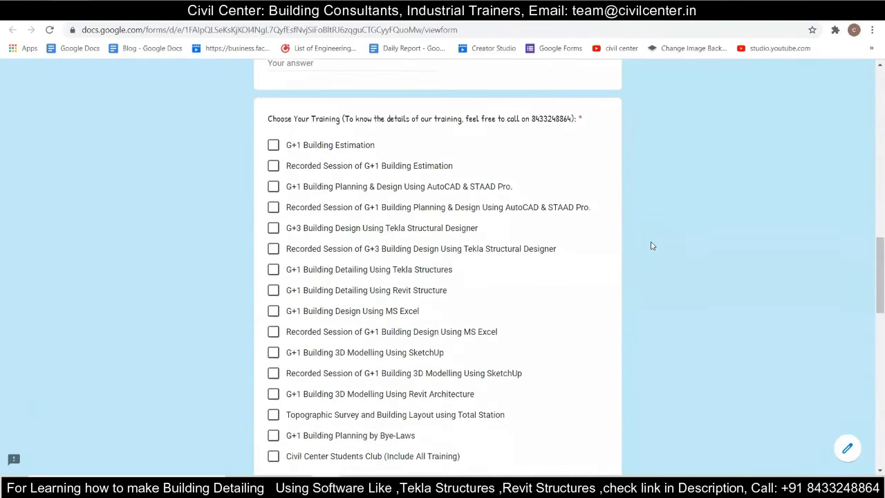
{"action": "scroll", "coordinate": [651, 246], "scroll_direction": "down", "scroll_amount": 4}
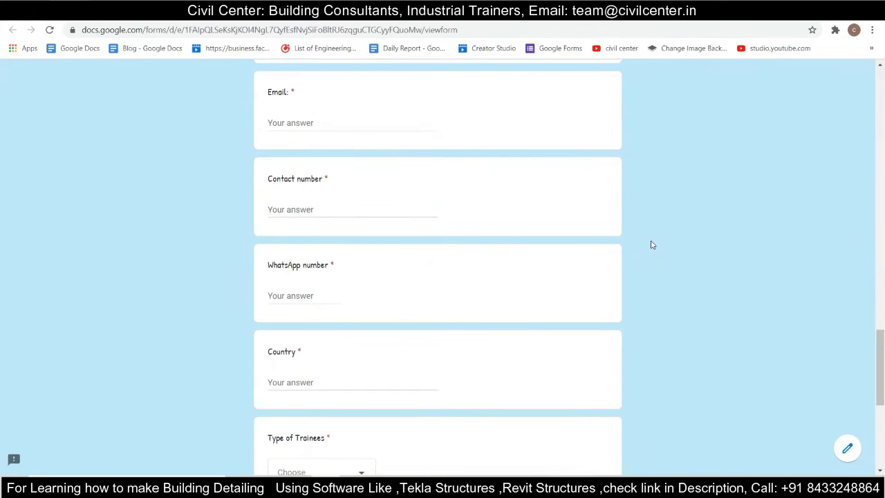
{"action": "scroll", "coordinate": [651, 246], "scroll_direction": "down", "scroll_amount": 3}
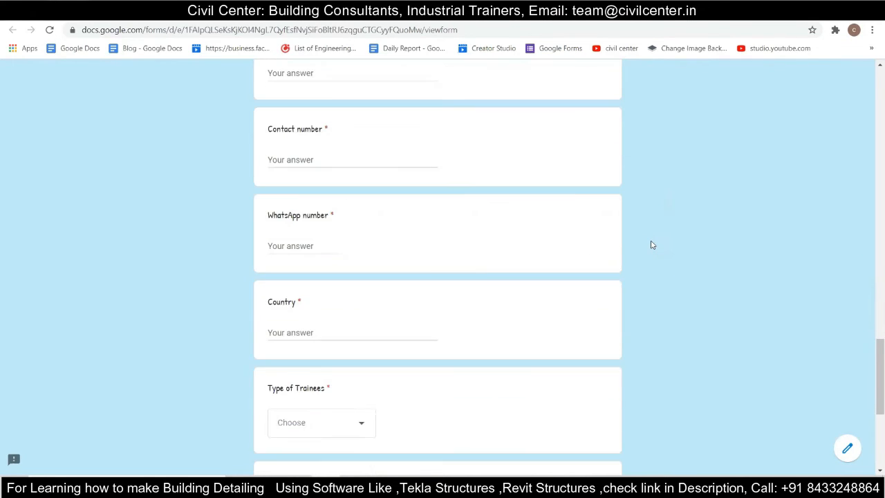